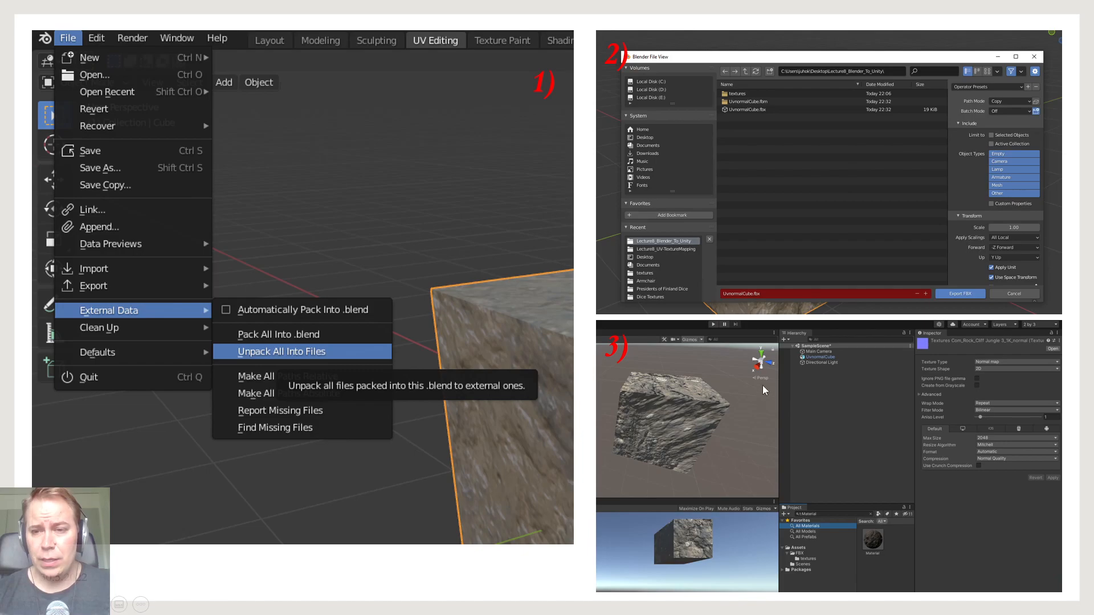
Advance to the next slide, then switch to the Unity Module Test project in Unity
key("Right")
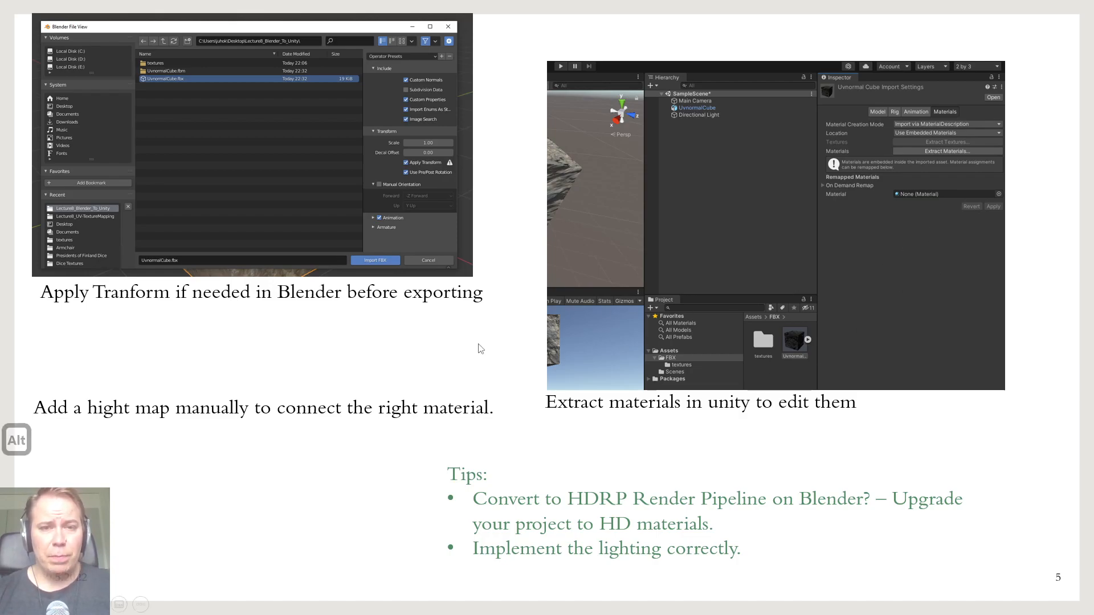
key("alt+Tab")
key("alt+Tab")
key("alt+Tab")
key("alt+Tab")
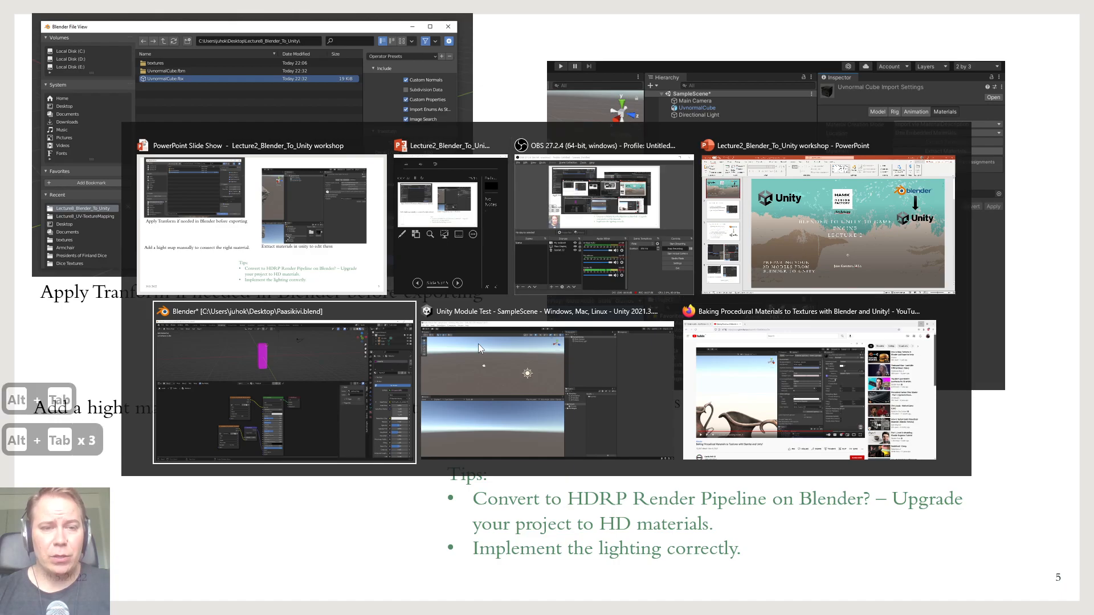
key("alt+Tab")
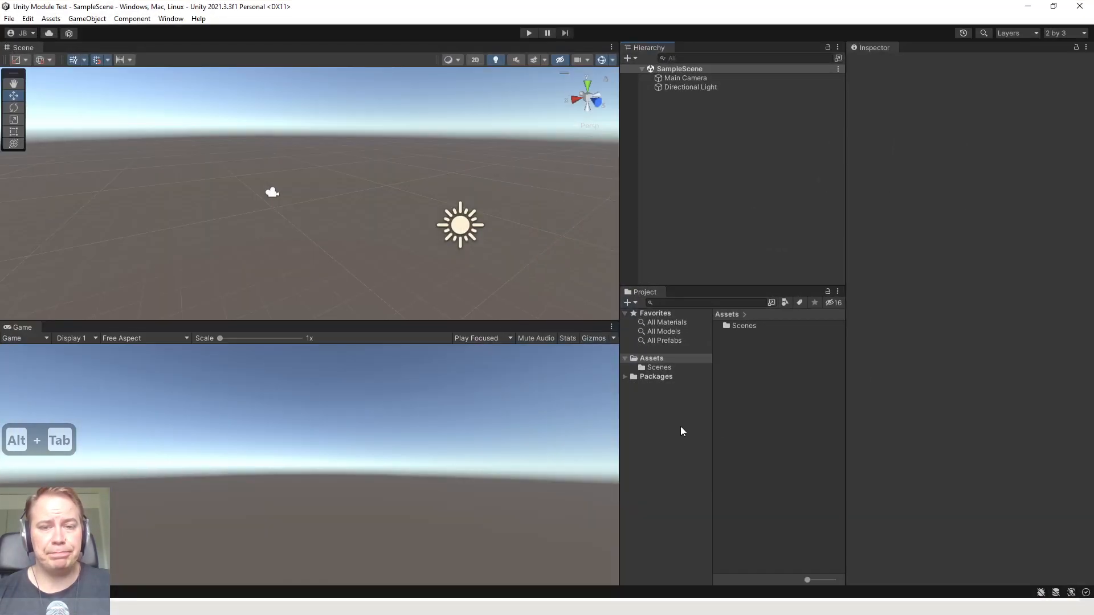
Create a folder named Models inside the project's Assets folder
left_click(678, 427)
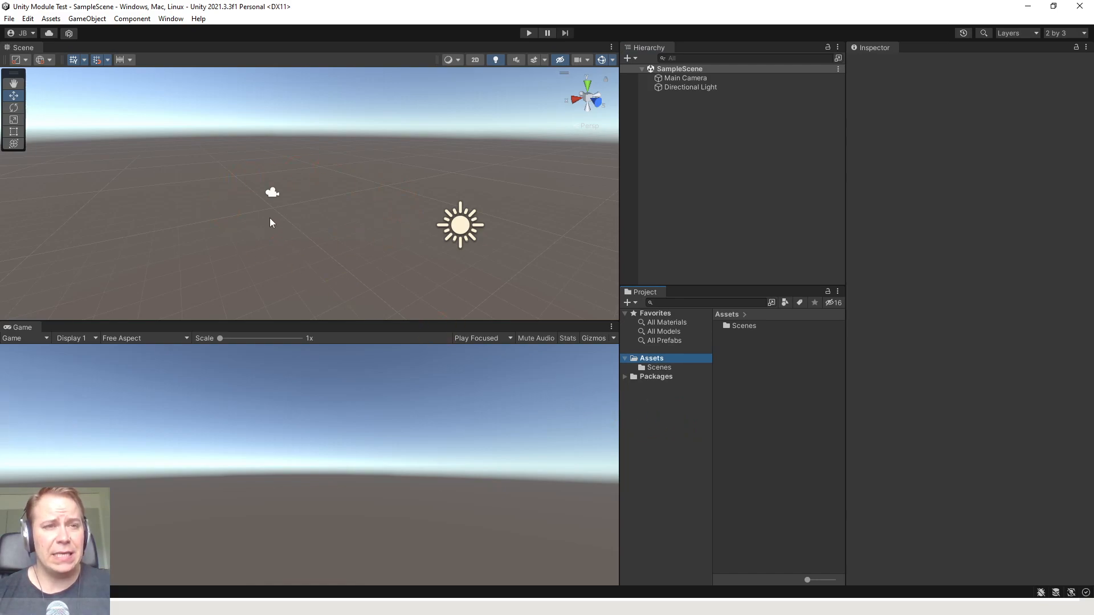
left_click(639, 371)
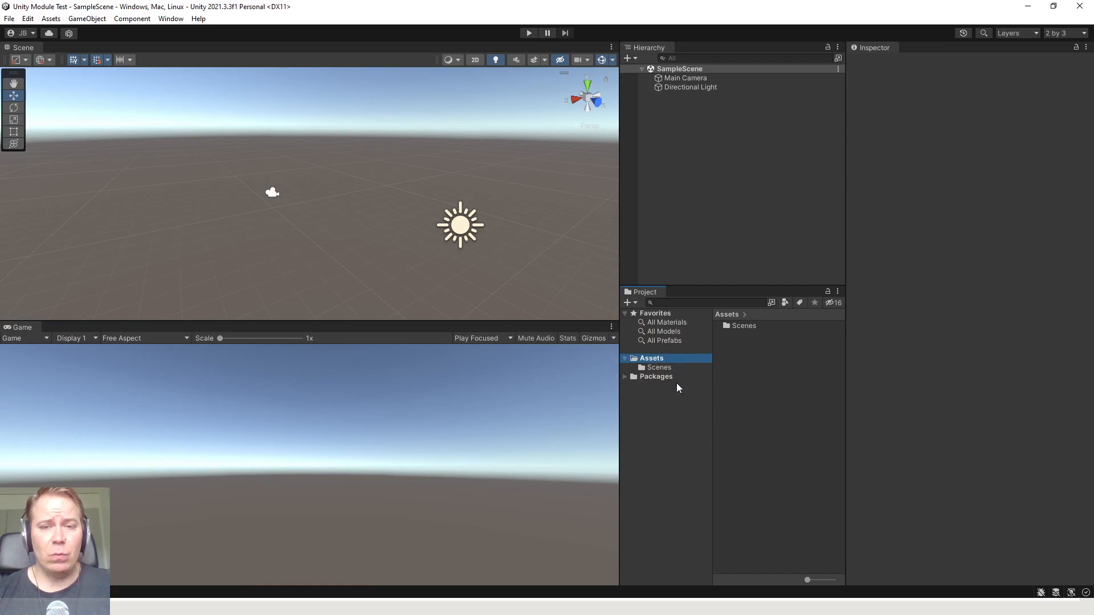
right_click(651, 361)
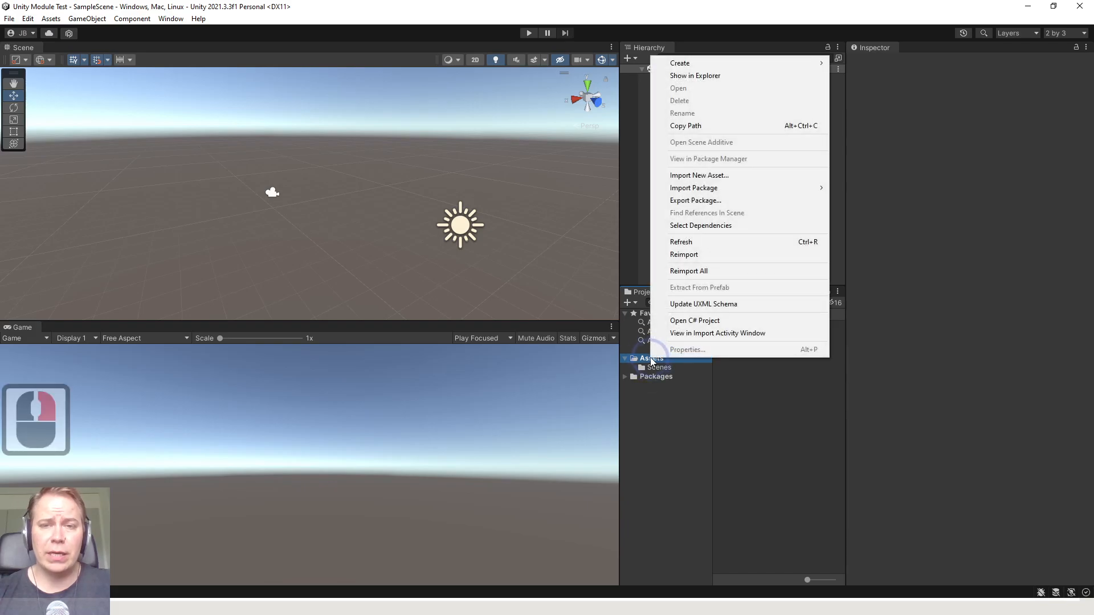
mouse_move(779, 66)
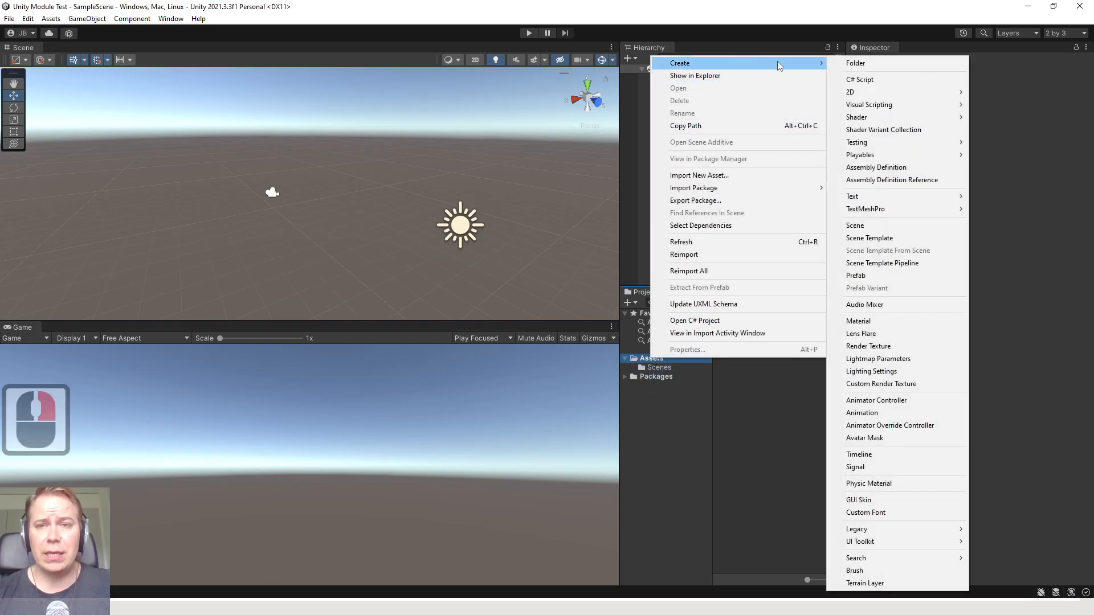
left_click(856, 64)
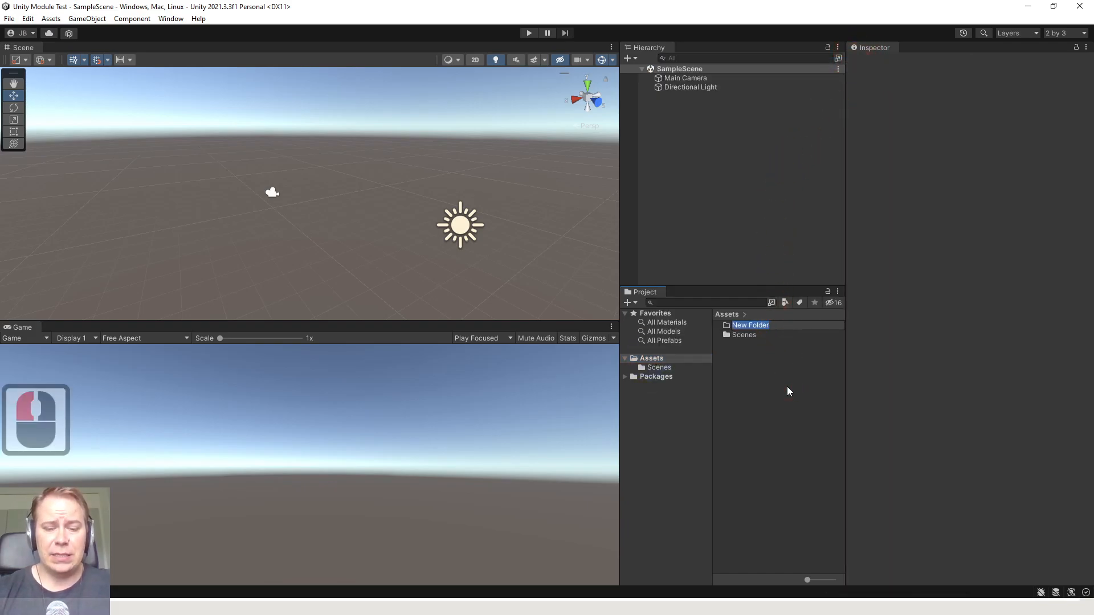
type("Models")
key("Return")
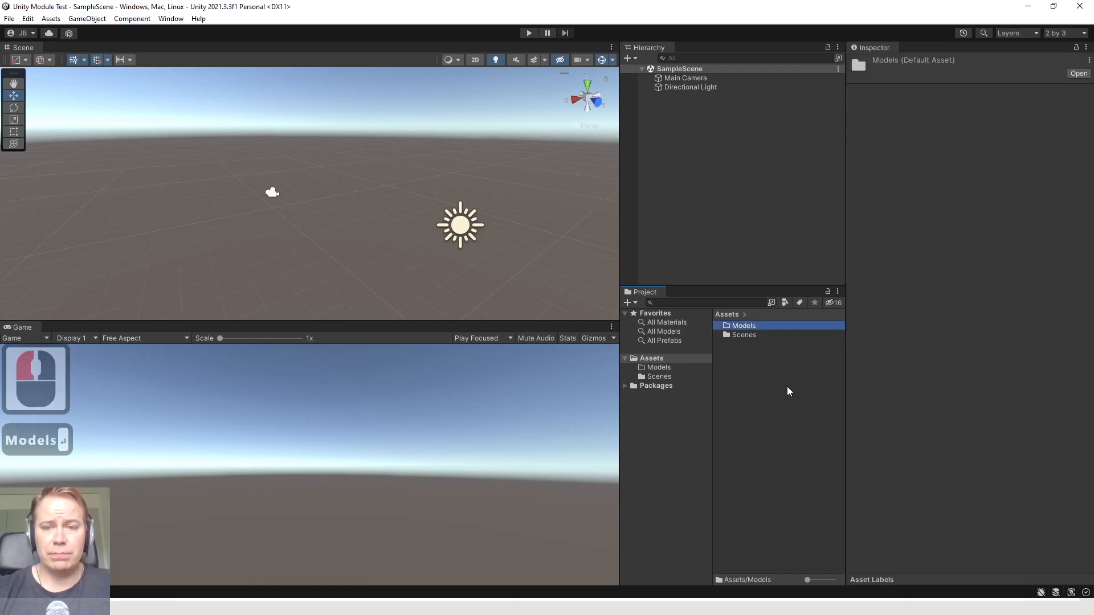
Open the empty Models folder and switch to the Paasikivi.blend file in Blender
double_click(661, 367)
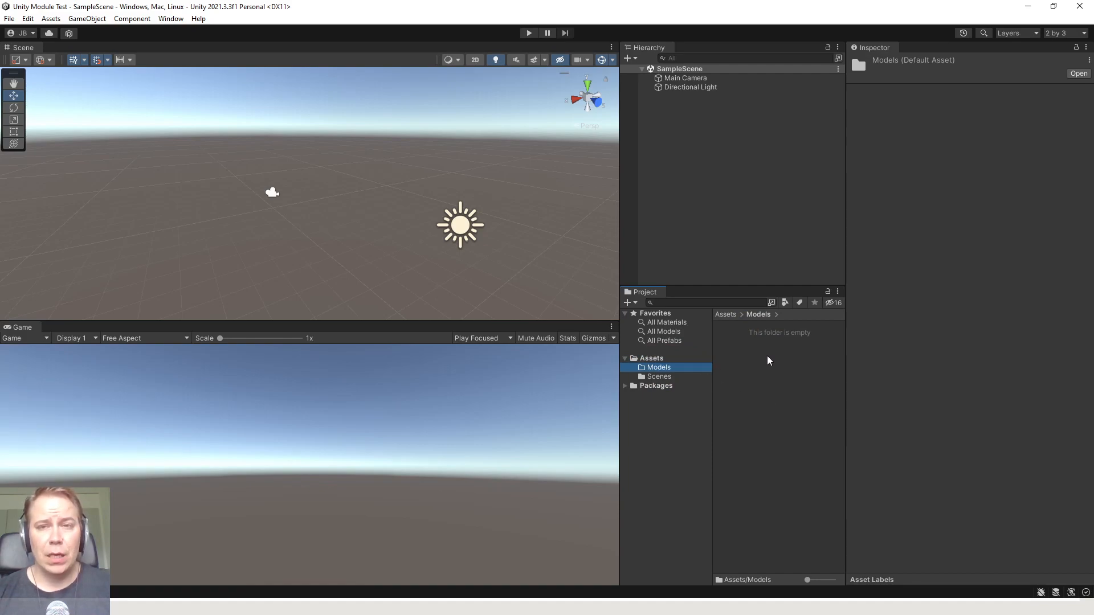
double_click(696, 382)
key("alt+Tab")
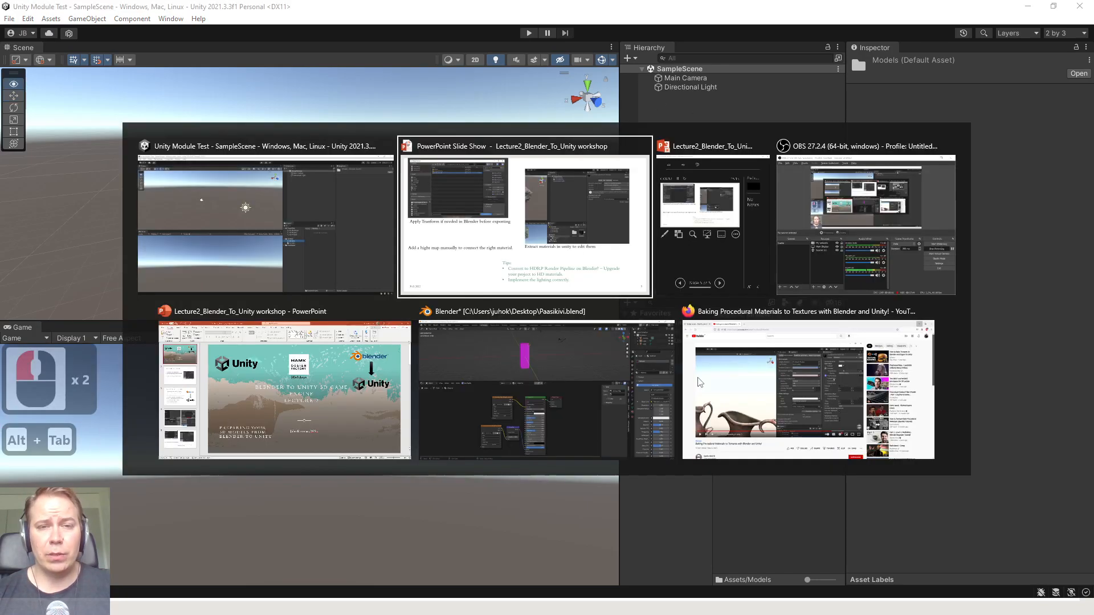
key("alt+Tab")
key("alt+Tab")
key("alt+Tab")
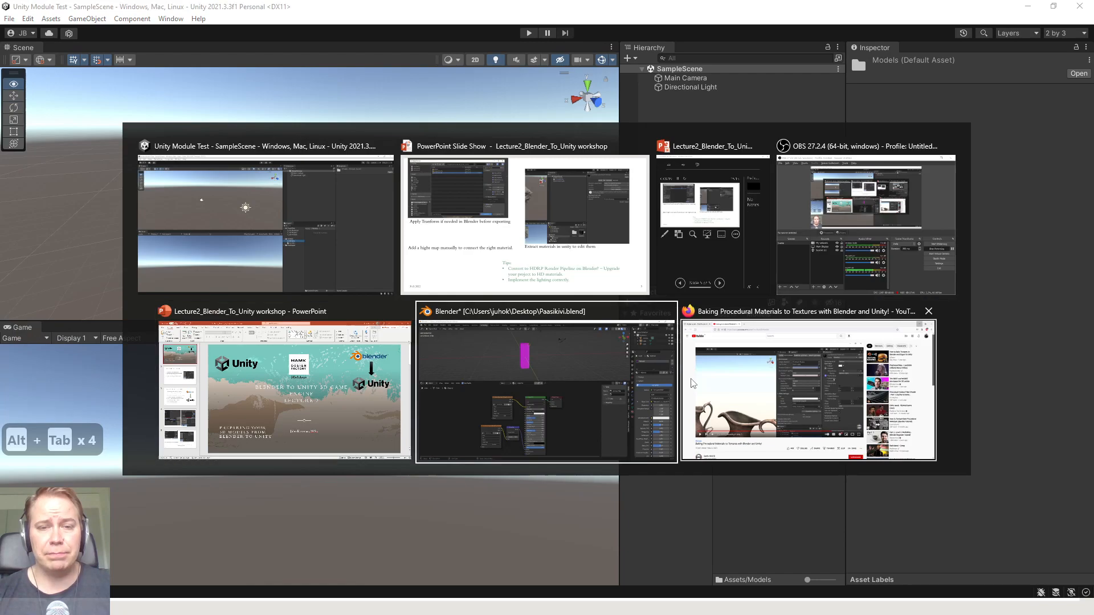
Select the tall magenta pillar in the 3D viewport
scroll(461, 183, "up", 8)
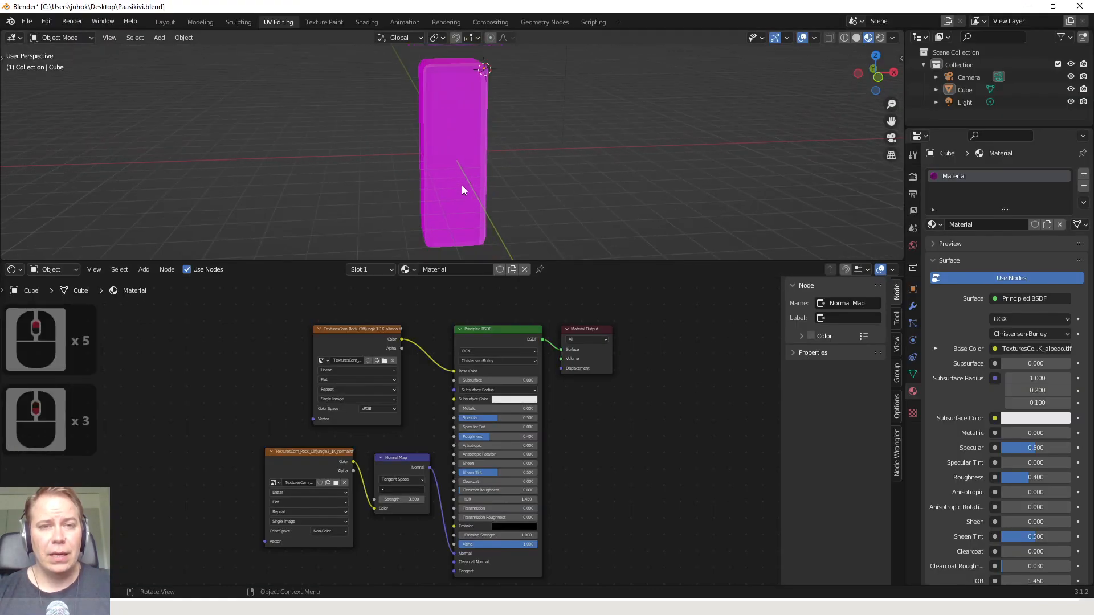
scroll(462, 186, "down", 2)
scroll(459, 180, "up", 7)
scroll(457, 183, "down", 3)
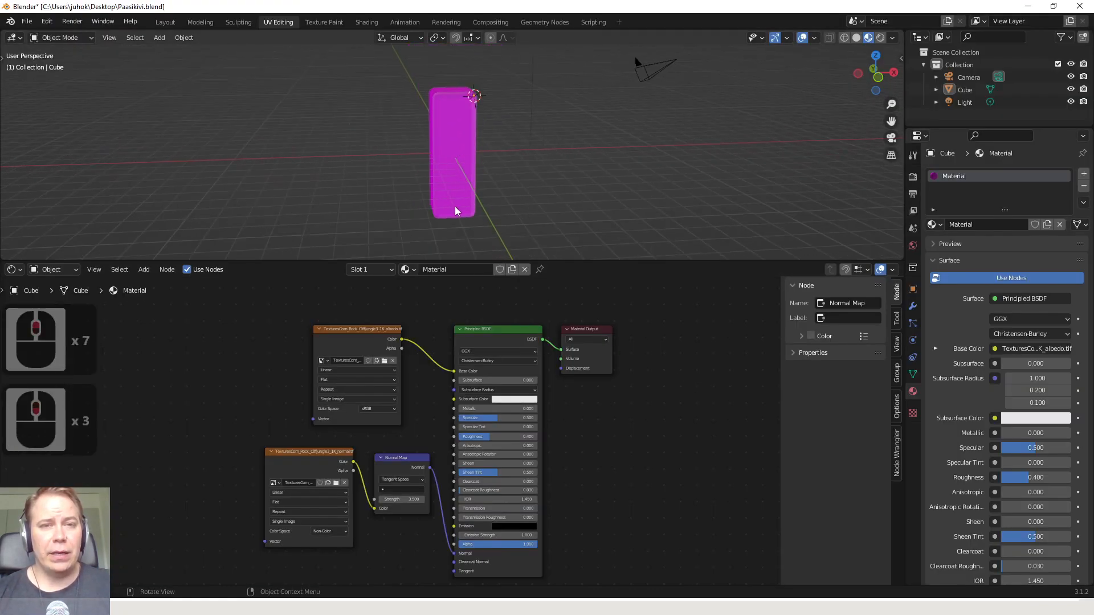
scroll(454, 211, "up", 3)
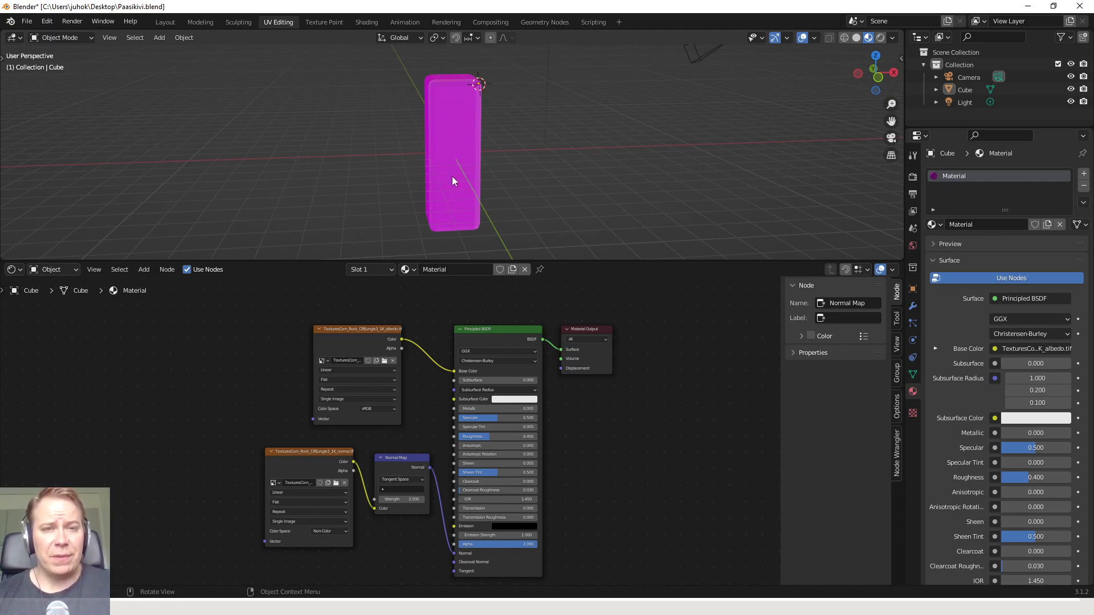
mouse_move(446, 149)
middle_mouse_down()
mouse_move(486, 131)
mouse_move(465, 155)
middle_mouse_up()
scroll(457, 158, "down", 2)
scroll(456, 158, "up", 3)
left_click(457, 121)
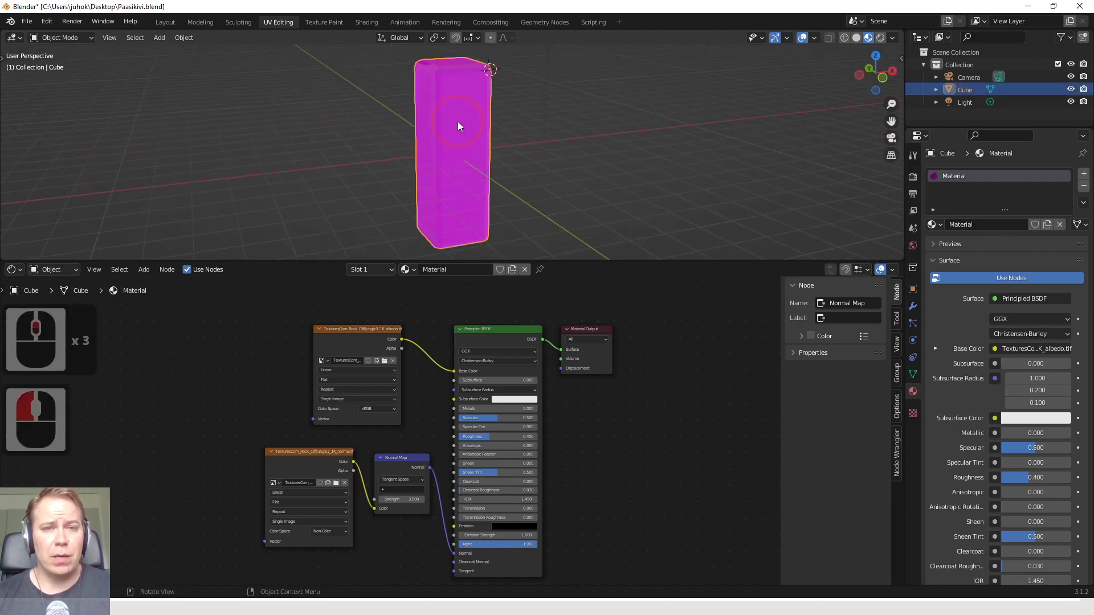
key("u")
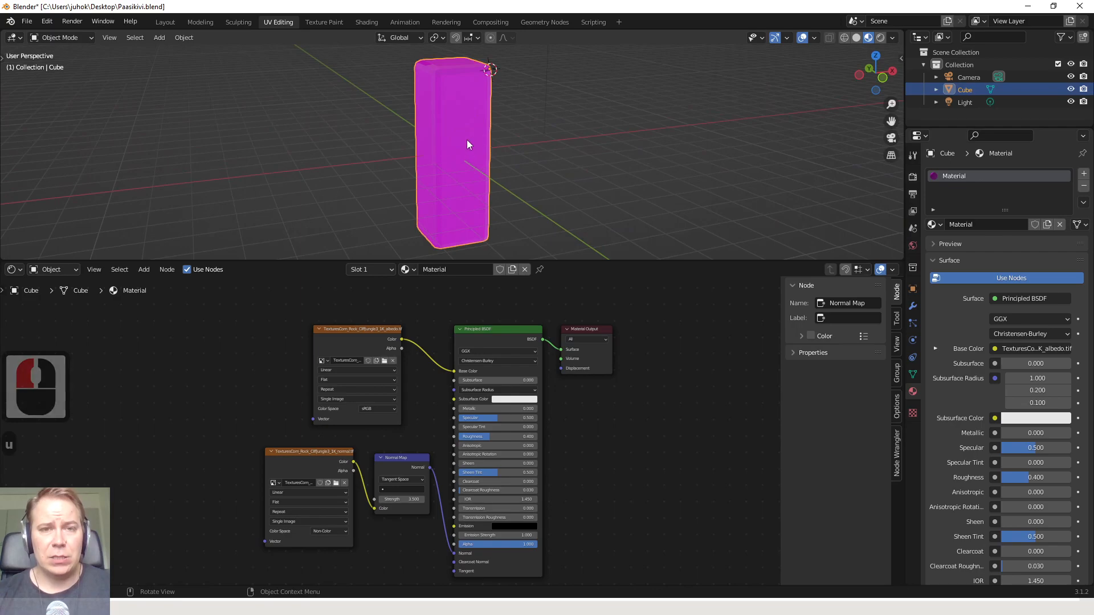
middle_click_drag(467, 139, 467, 141)
left_click(508, 131)
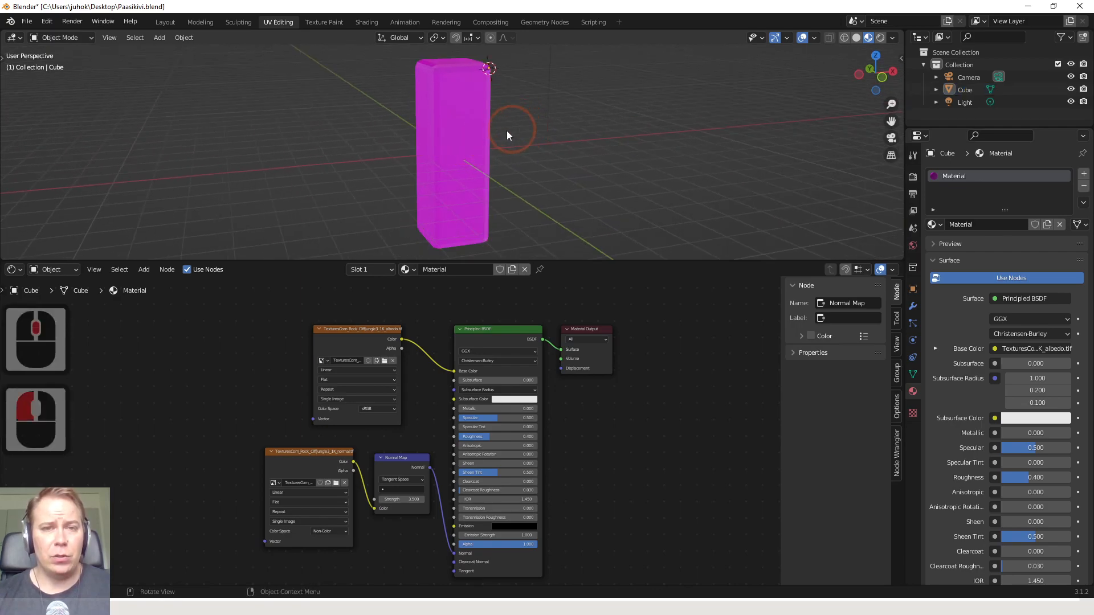
left_click(442, 146)
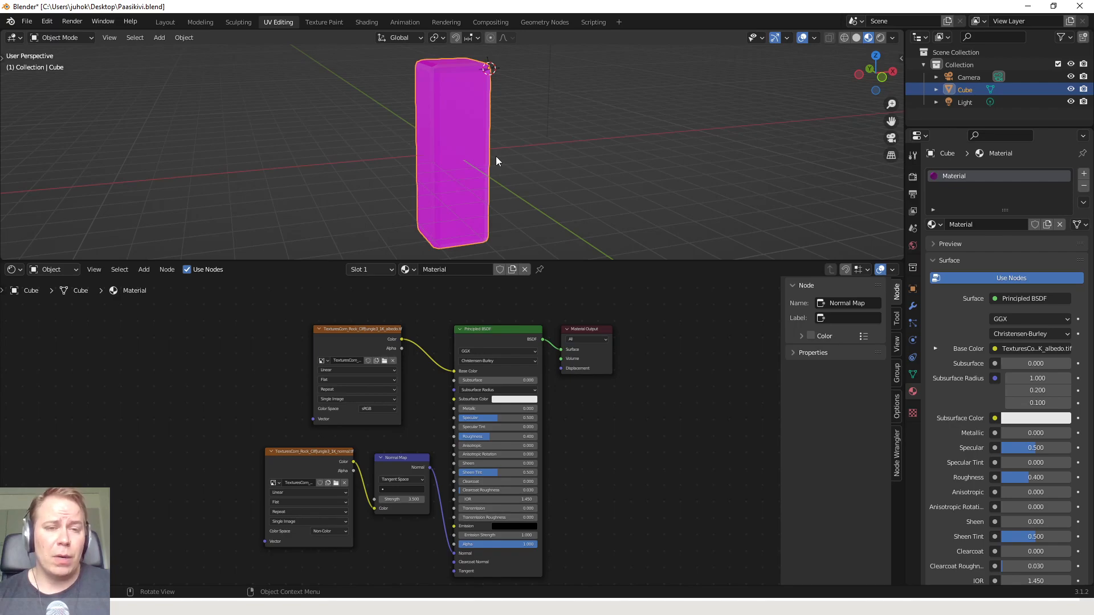
Move the albedo Image Texture node so it lines up above the normal Image Texture node
left_click(369, 338)
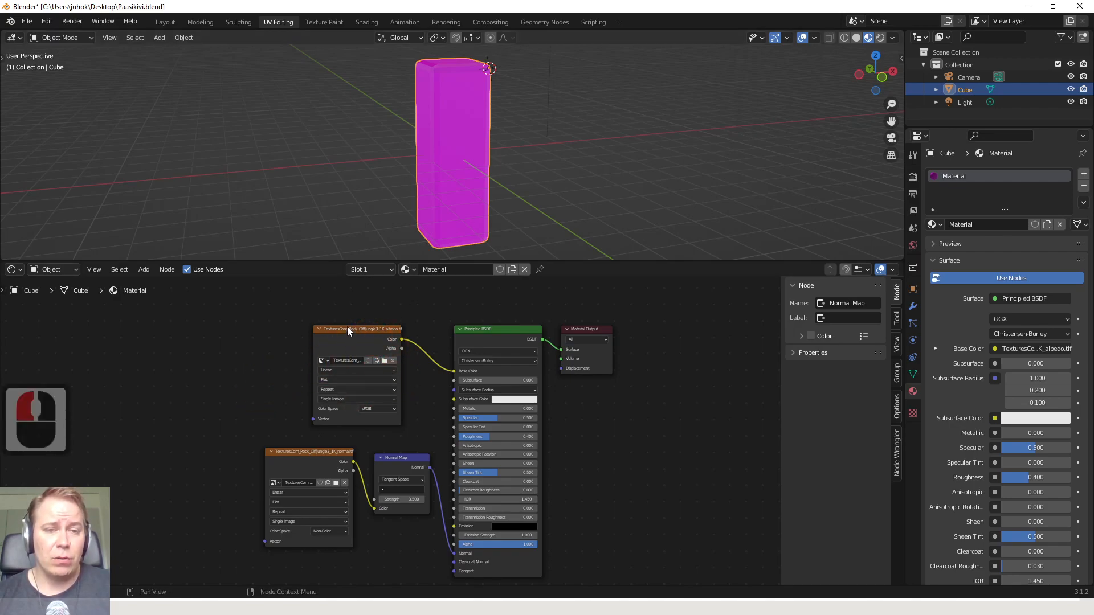
left_click_drag(341, 328, 292, 319)
left_click(280, 333)
left_click(286, 322)
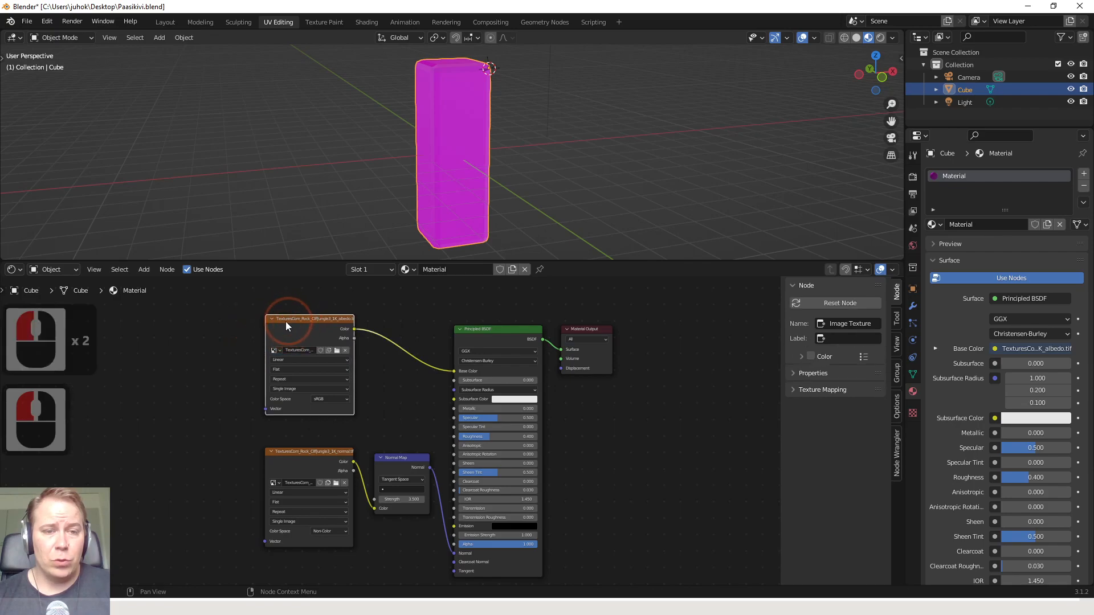
left_click(244, 350)
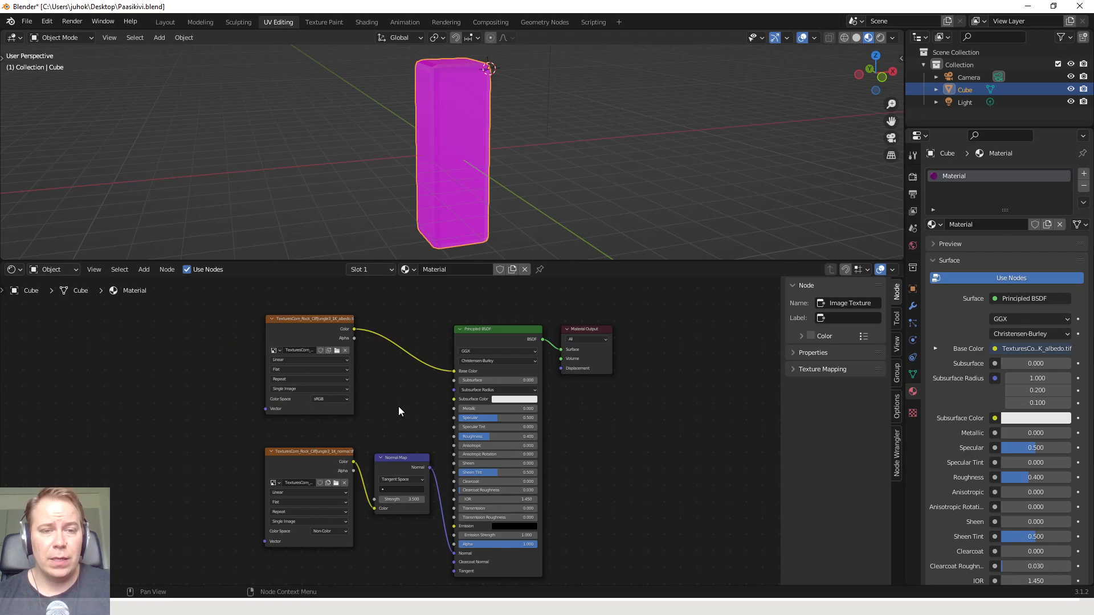
middle_click_drag(398, 406, 395, 401)
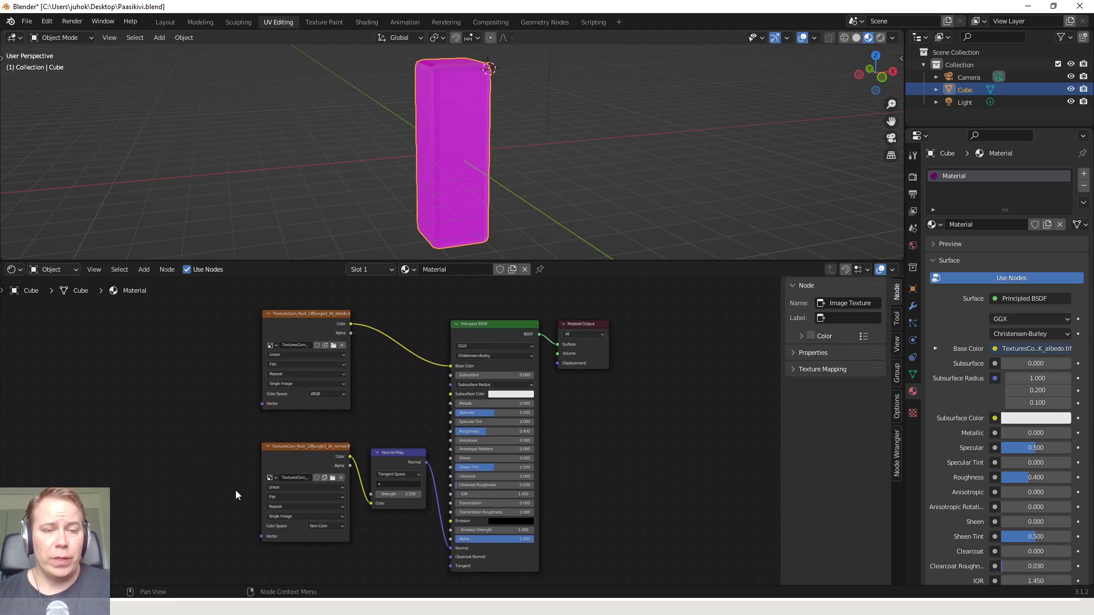
Examine the material's Normal Map node and its albedo and normal Image Texture nodes
left_click(399, 453)
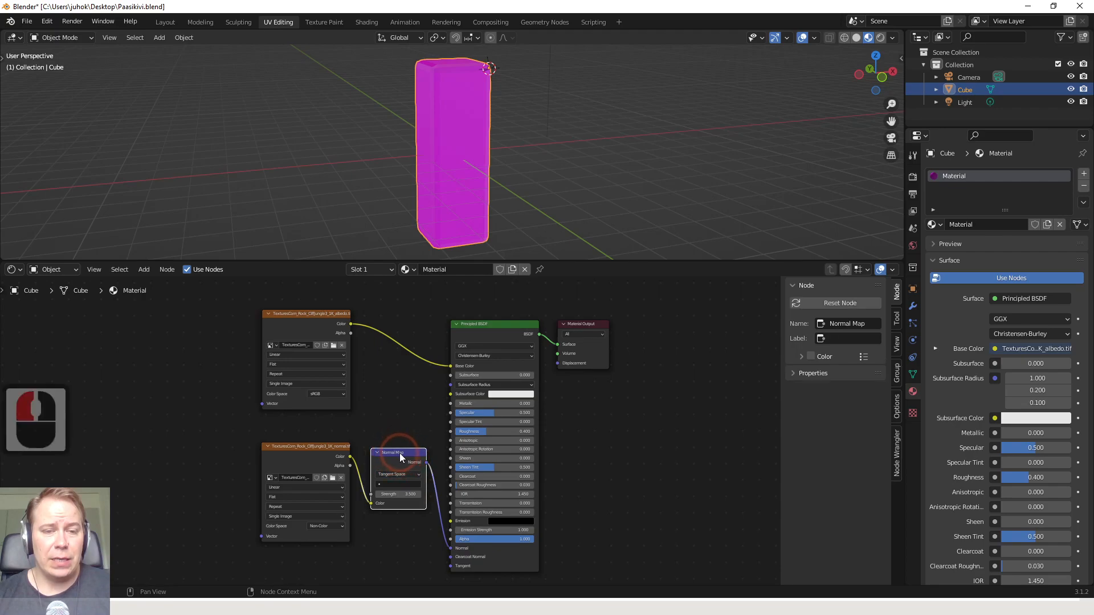
left_click(313, 449)
left_click(315, 313)
left_click_drag(230, 280, 649, 576)
double_click(351, 430)
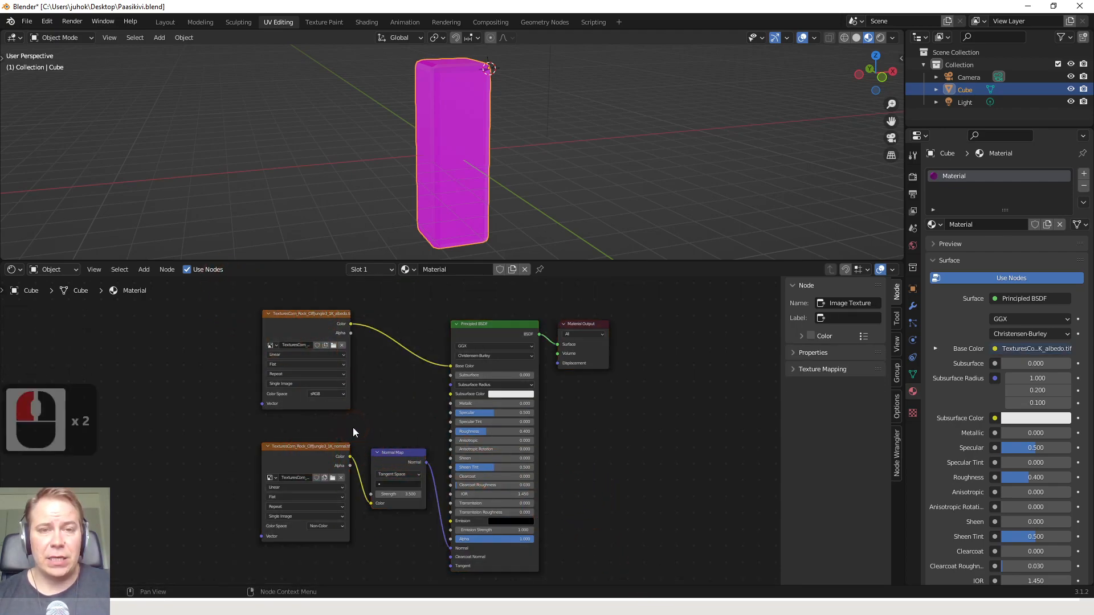
scroll(445, 166, "down", 1)
scroll(454, 173, "up", 1)
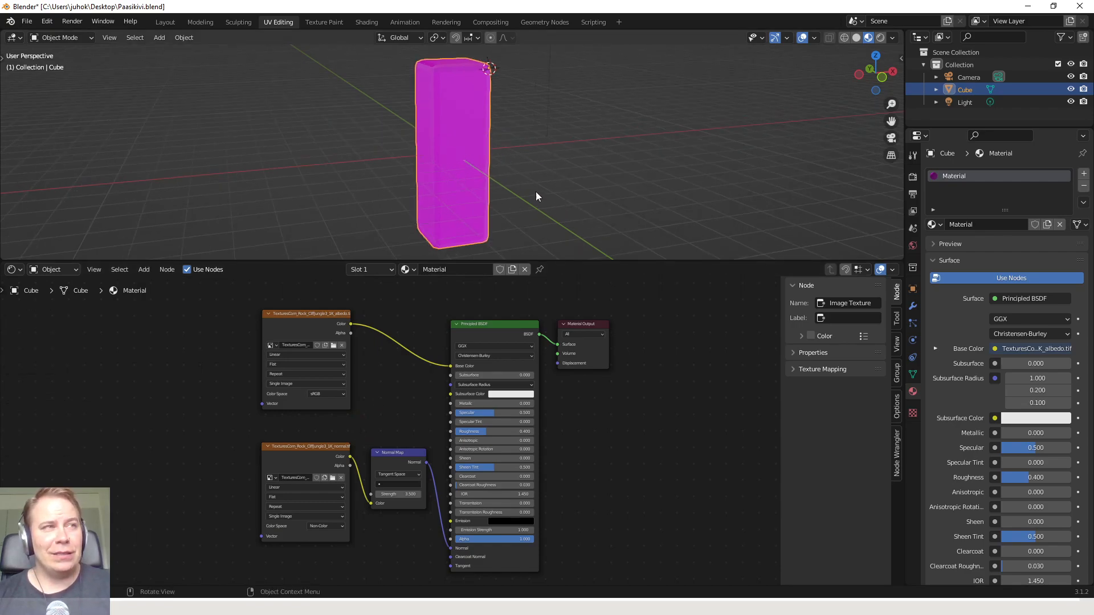
scroll(515, 165, "down", 1)
scroll(508, 173, "up", 1)
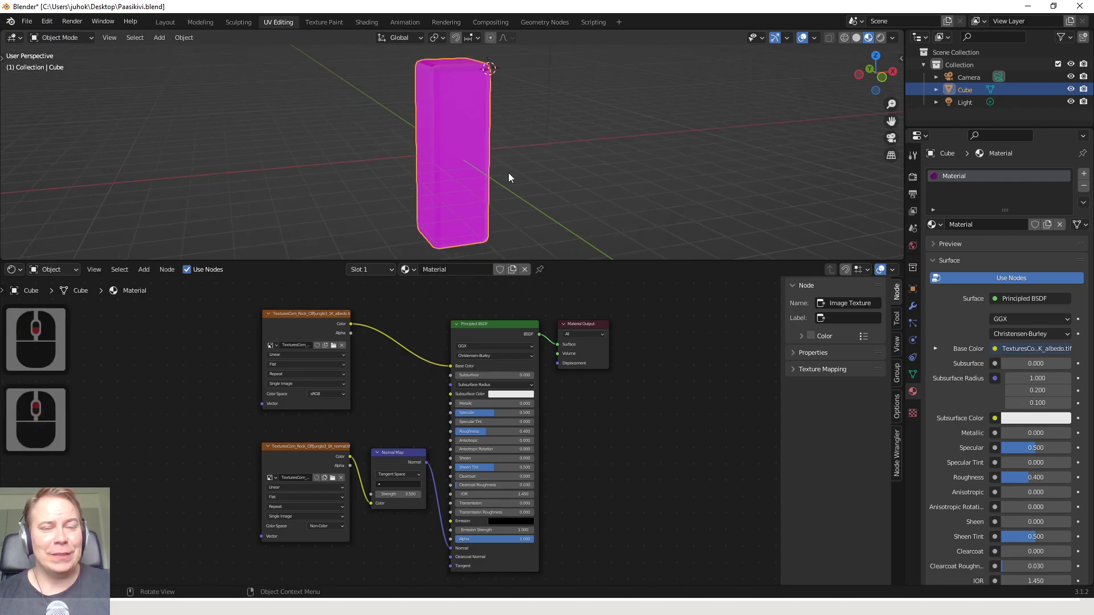
scroll(501, 177, "down", 1)
scroll(501, 174, "up", 1)
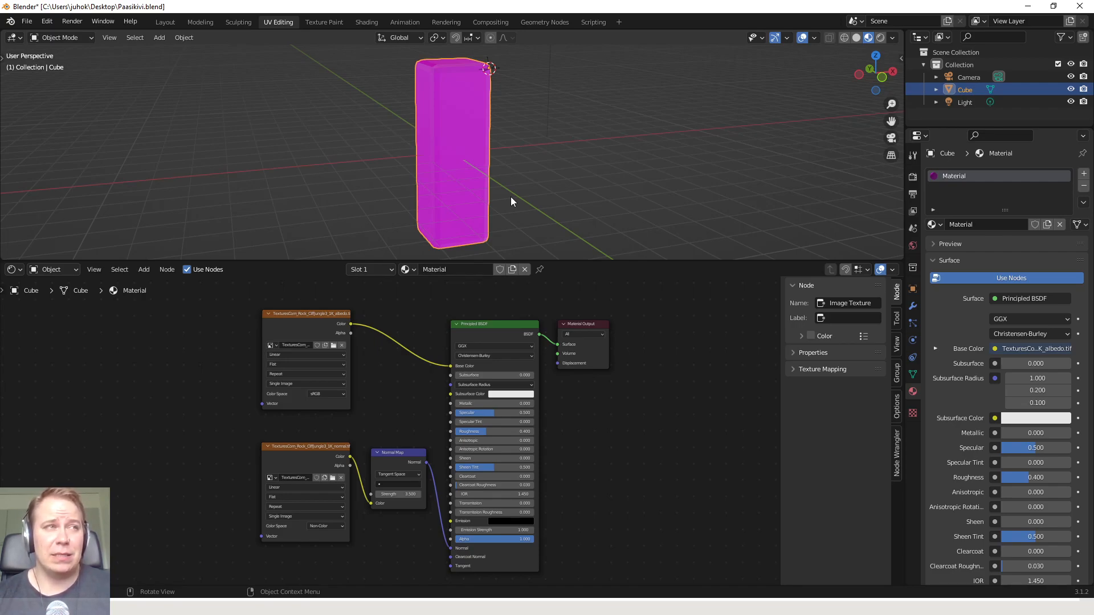
double_click(490, 183)
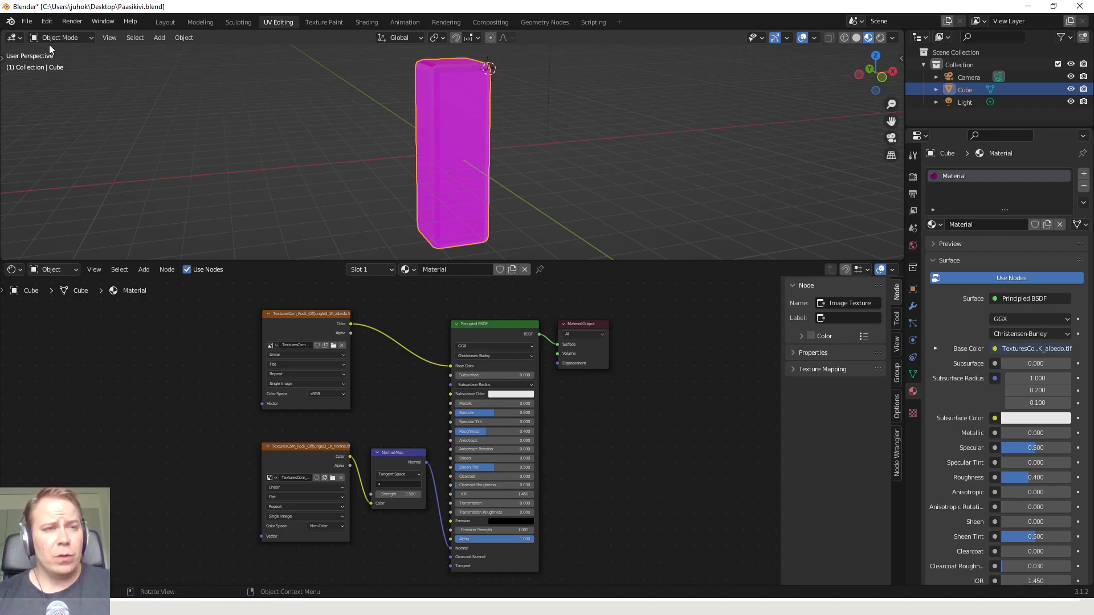
Relink the pillar's missing image files with Find Missing Files, searching the textures folder on the Desktop
left_click(29, 21)
mouse_move(47, 21)
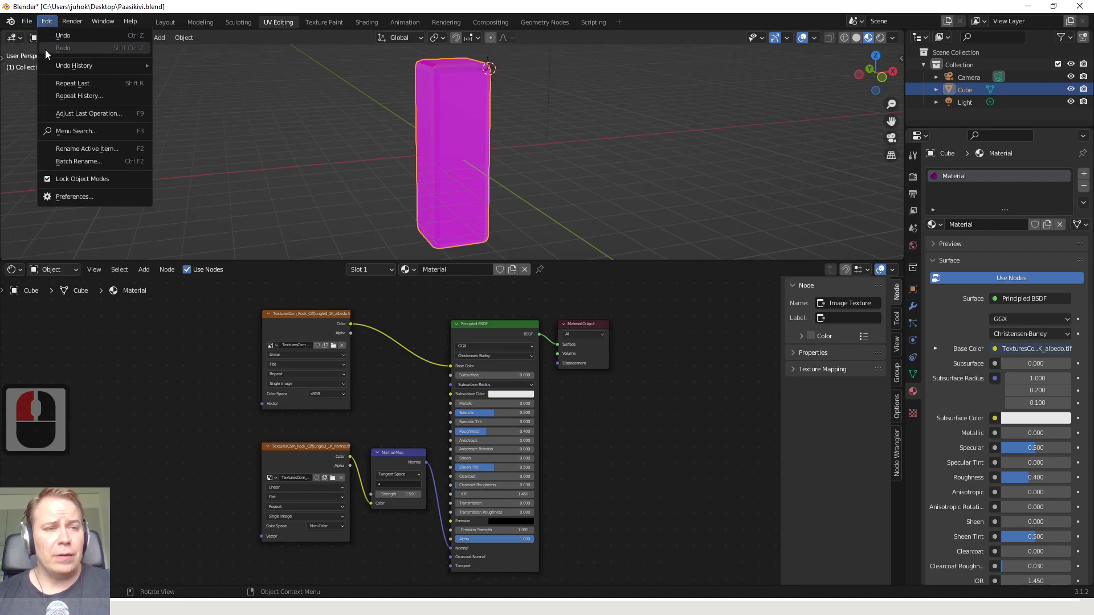
left_click(26, 22)
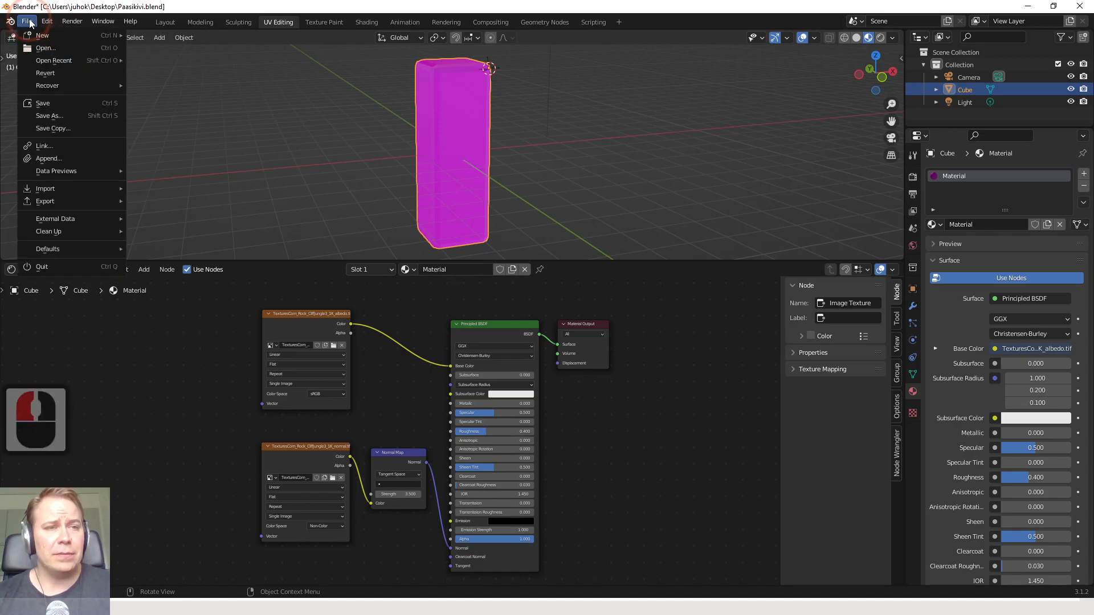
mouse_move(80, 221)
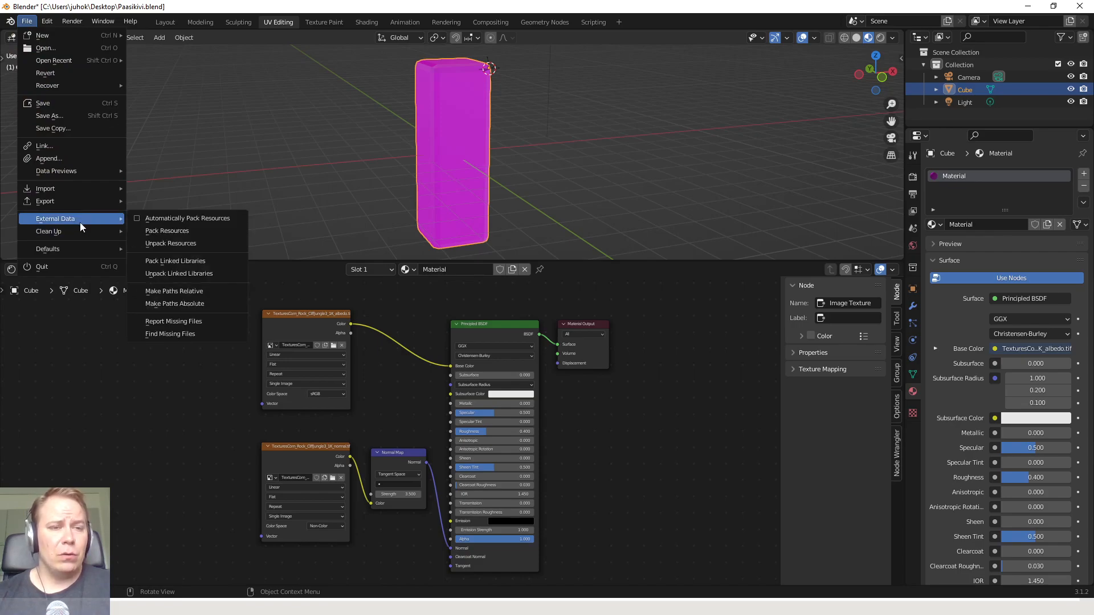
left_click(186, 334)
left_click_drag(411, 135, 350, 131)
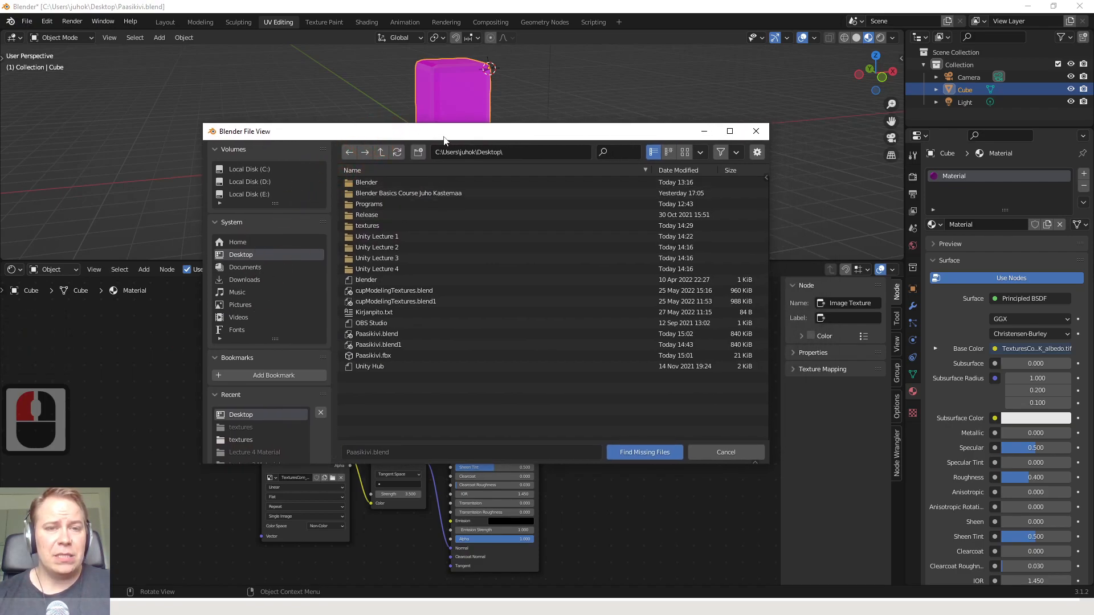
left_click_drag(437, 130, 429, 149)
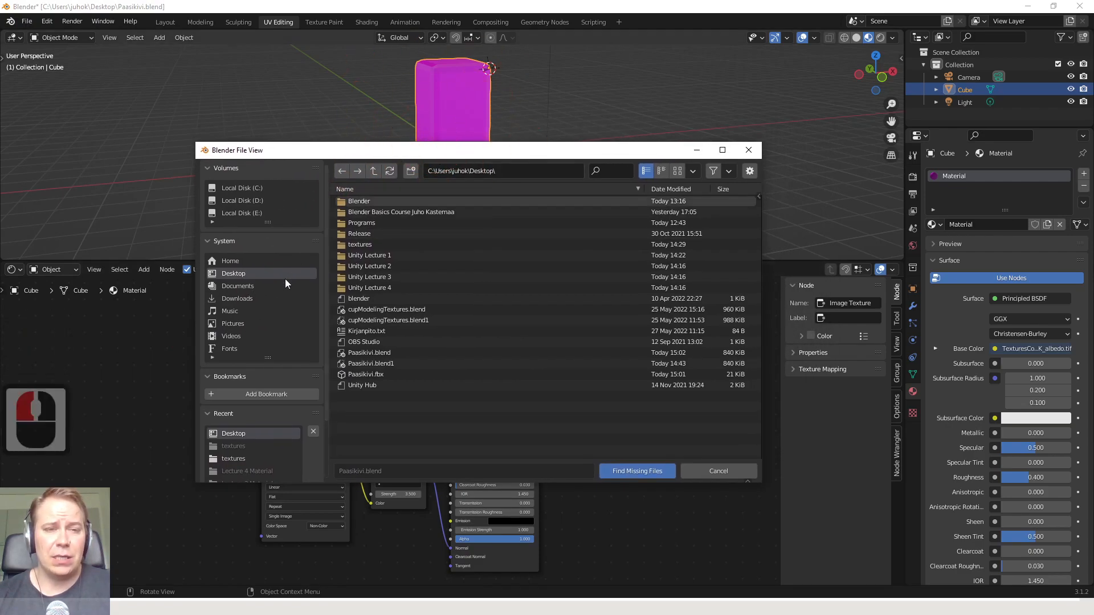
left_click(239, 275)
left_click(238, 276)
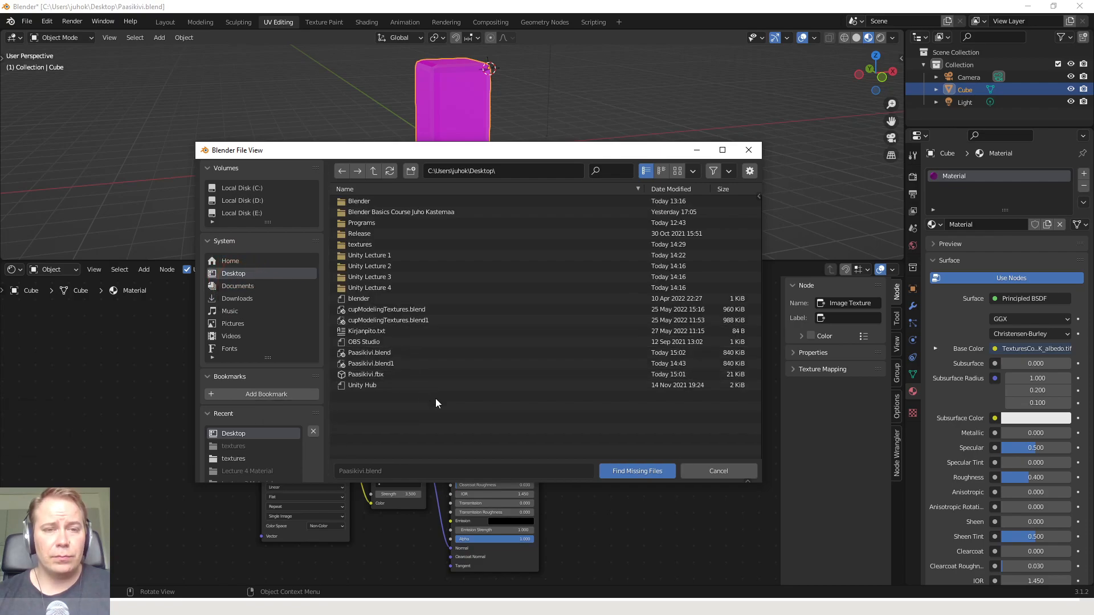
left_click(364, 248)
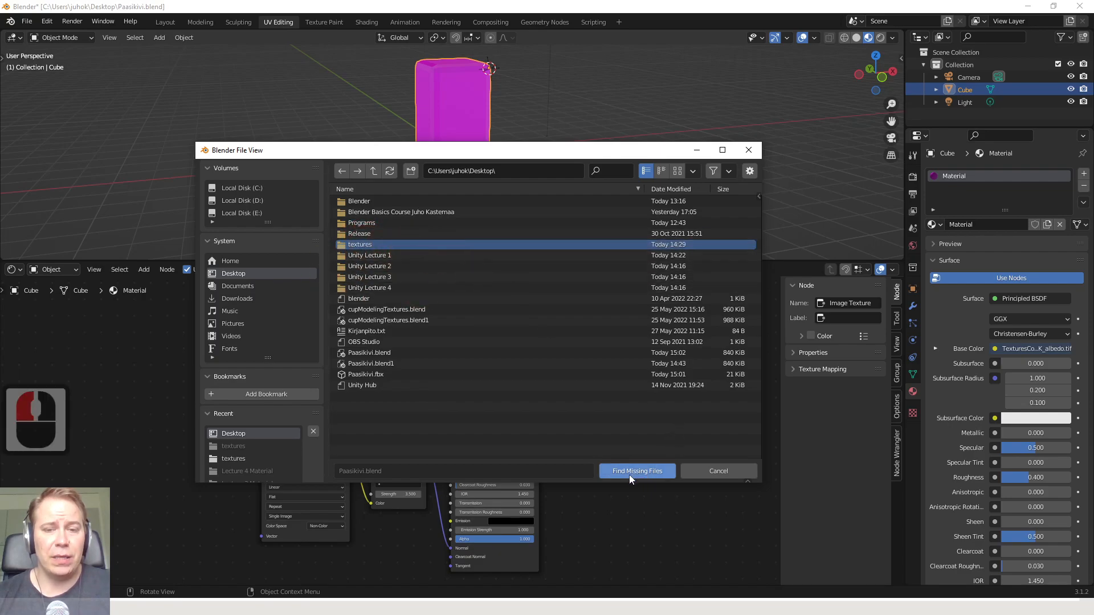
left_click(644, 476)
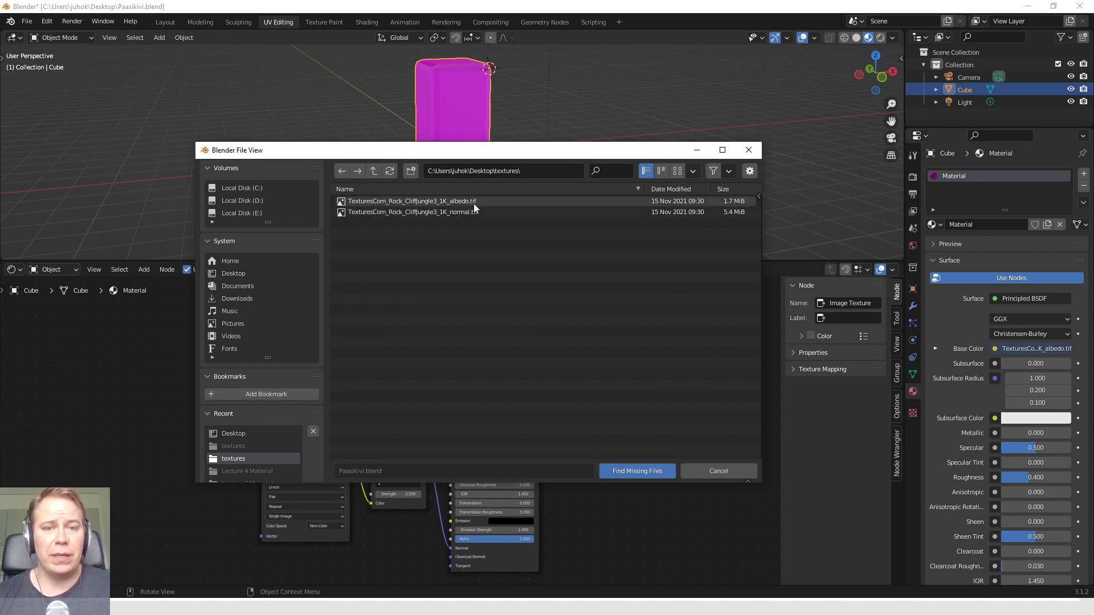
left_click(632, 471)
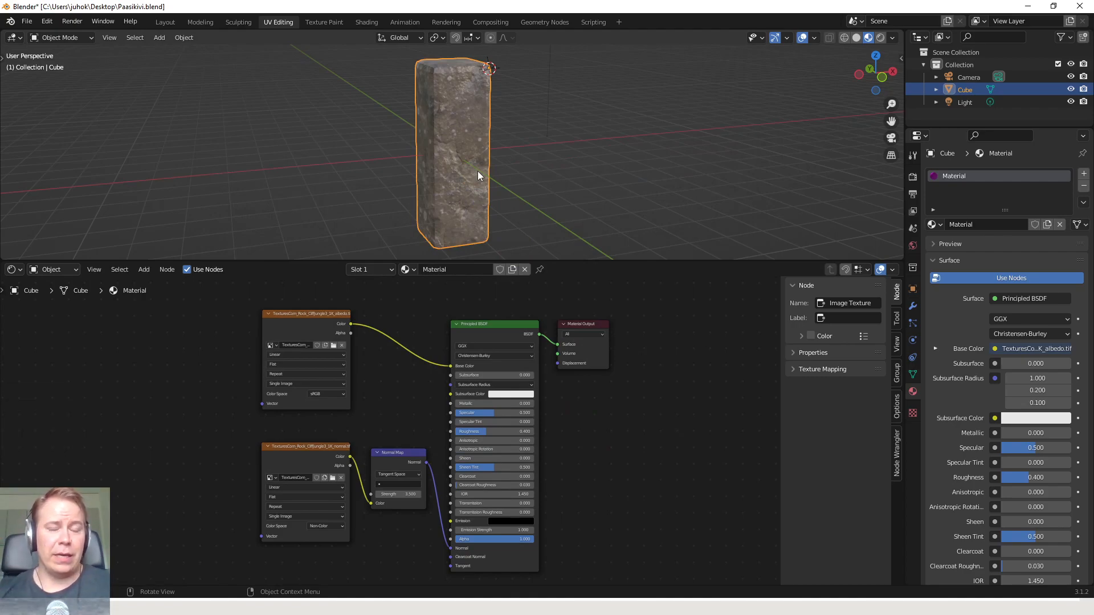
Enlarge the 3D viewport by shrinking the node editor so the whole textured pillar fits
scroll(486, 161, "up", 5)
scroll(485, 162, "down", 7)
scroll(485, 165, "up", 4)
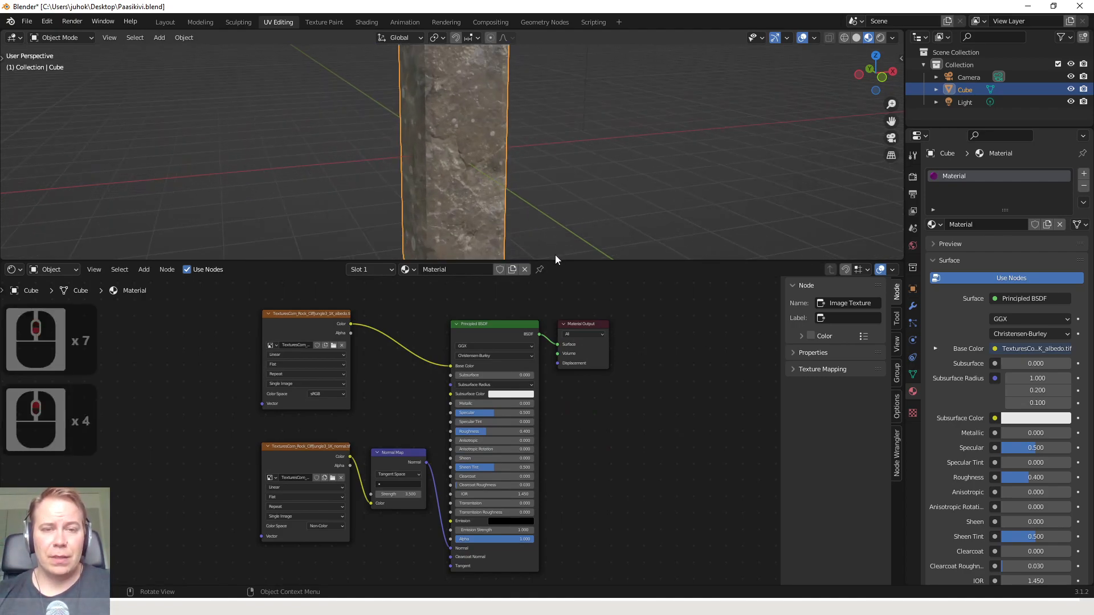
left_click_drag(559, 261, 543, 445)
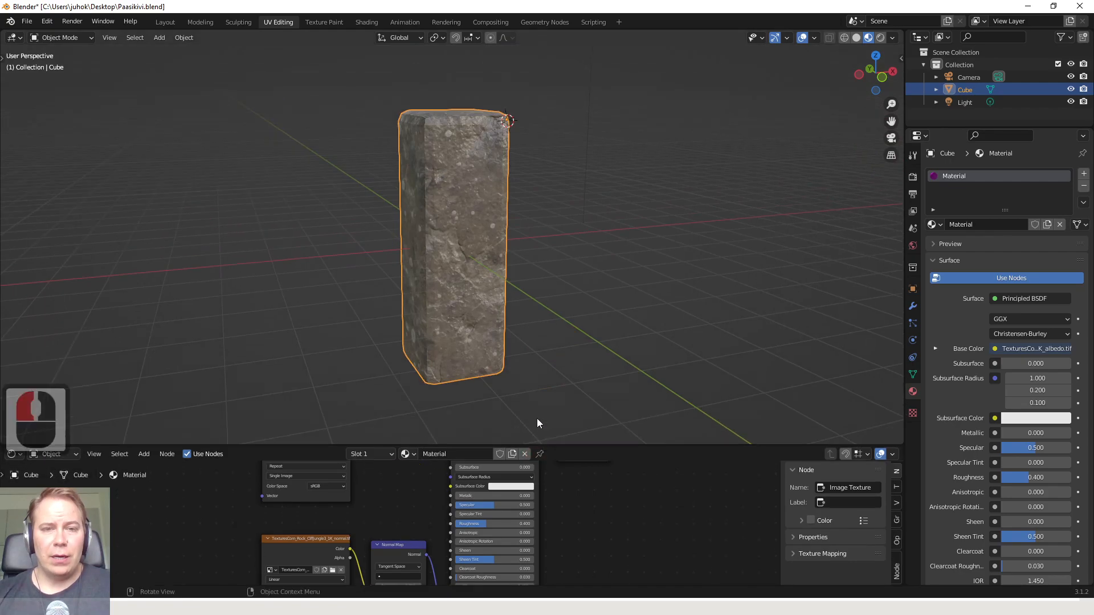
Try rotating the pillar about its current origin
scroll(481, 260, "down", 2)
key("r")
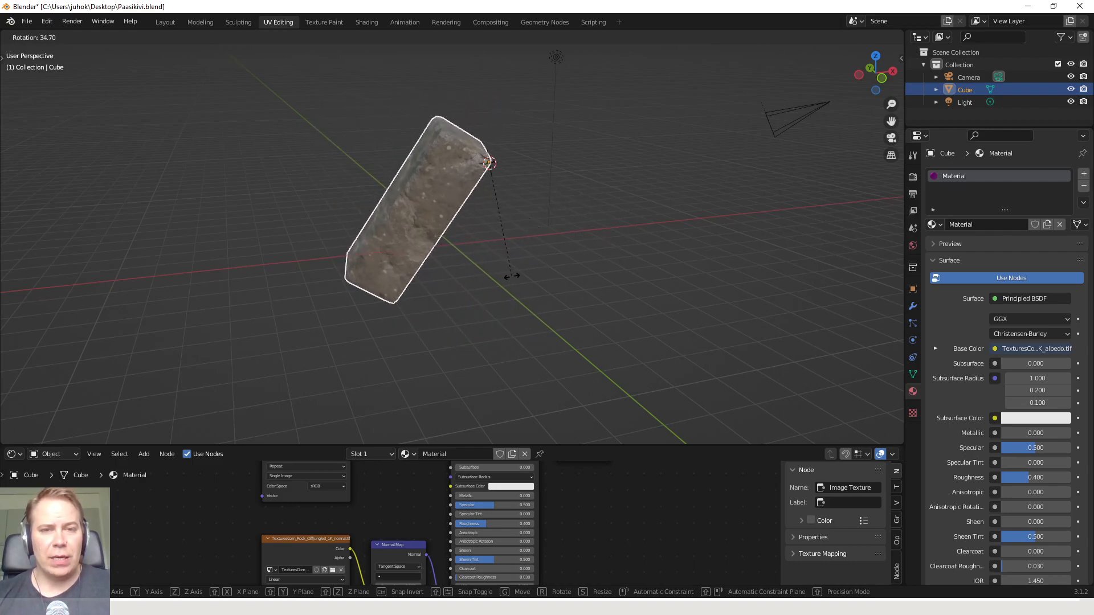
key("Escape")
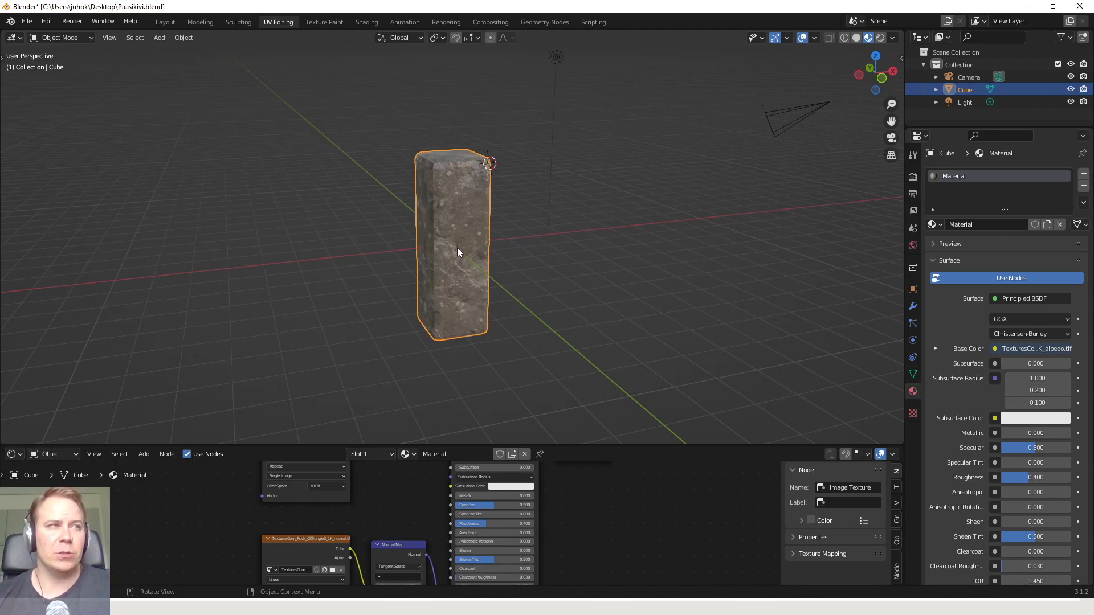
Snap the 3D cursor to the world origin
scroll(490, 211, "up", 2)
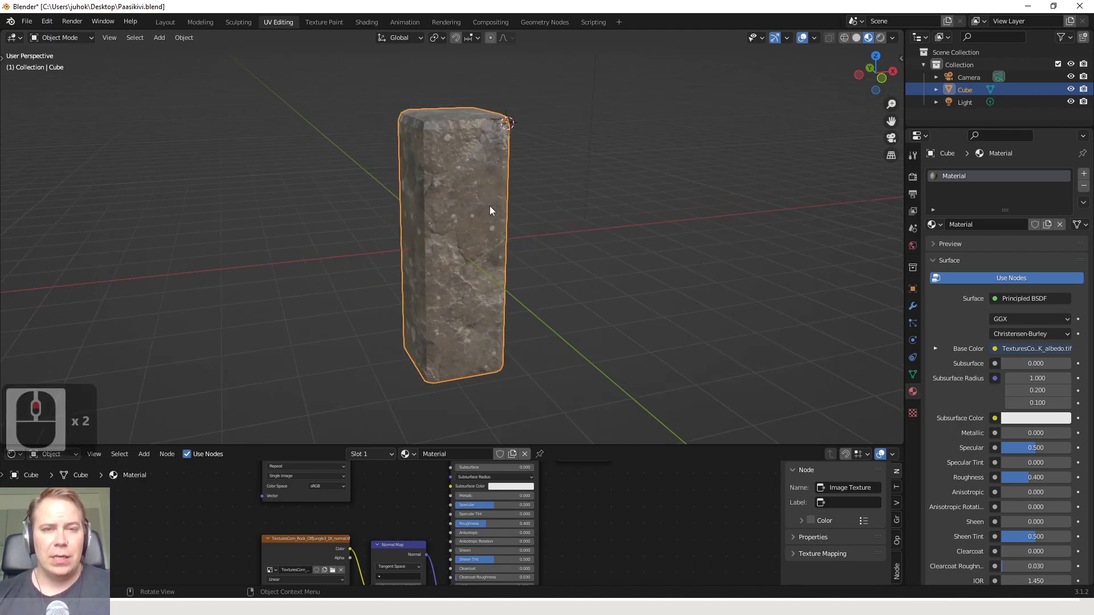
right_click(550, 201)
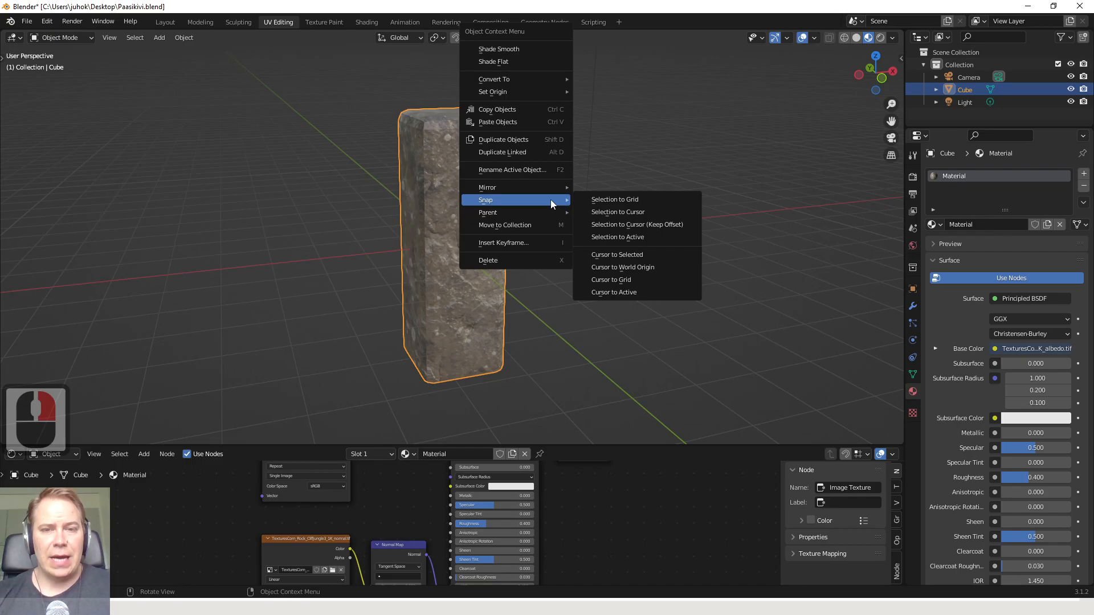
left_click(642, 268)
middle_click_drag(540, 269, 464, 243)
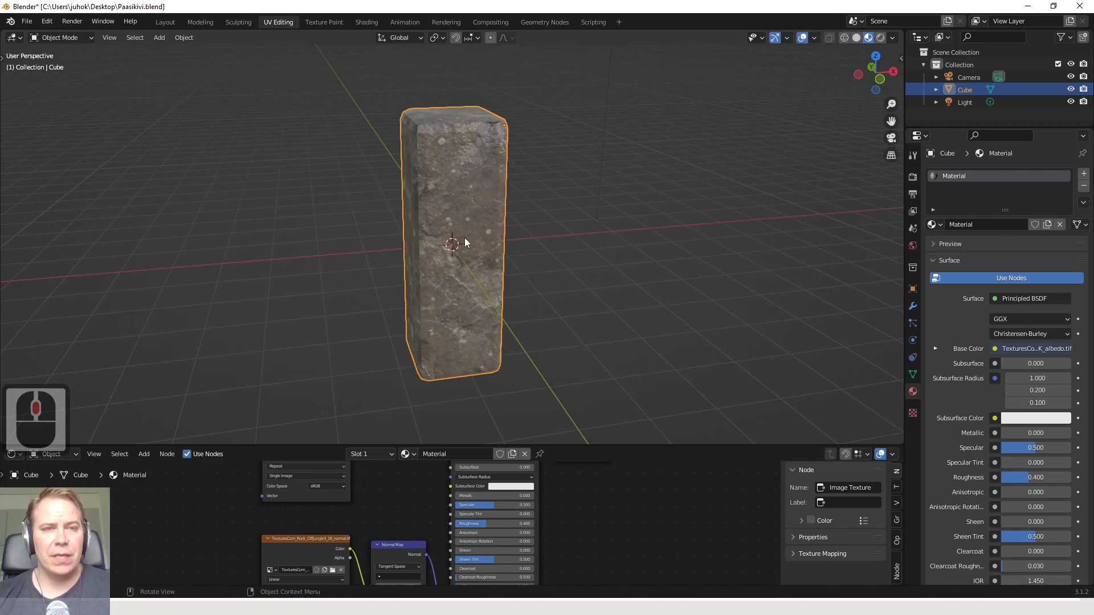
Set the pillar's origin to the 3D cursor and inspect the new origin point
left_click(189, 39)
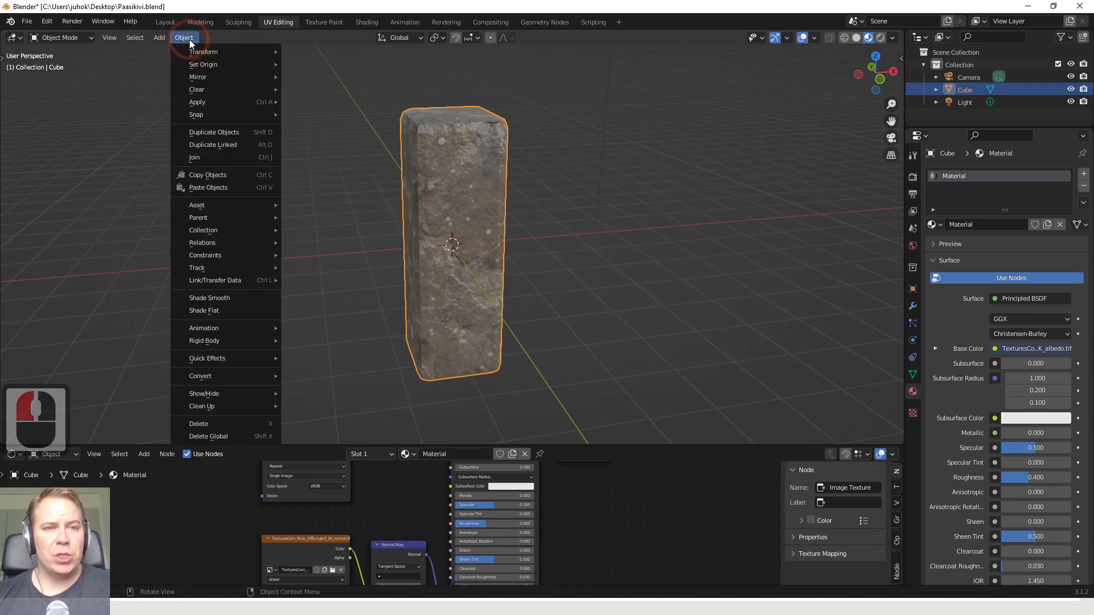
mouse_move(222, 66)
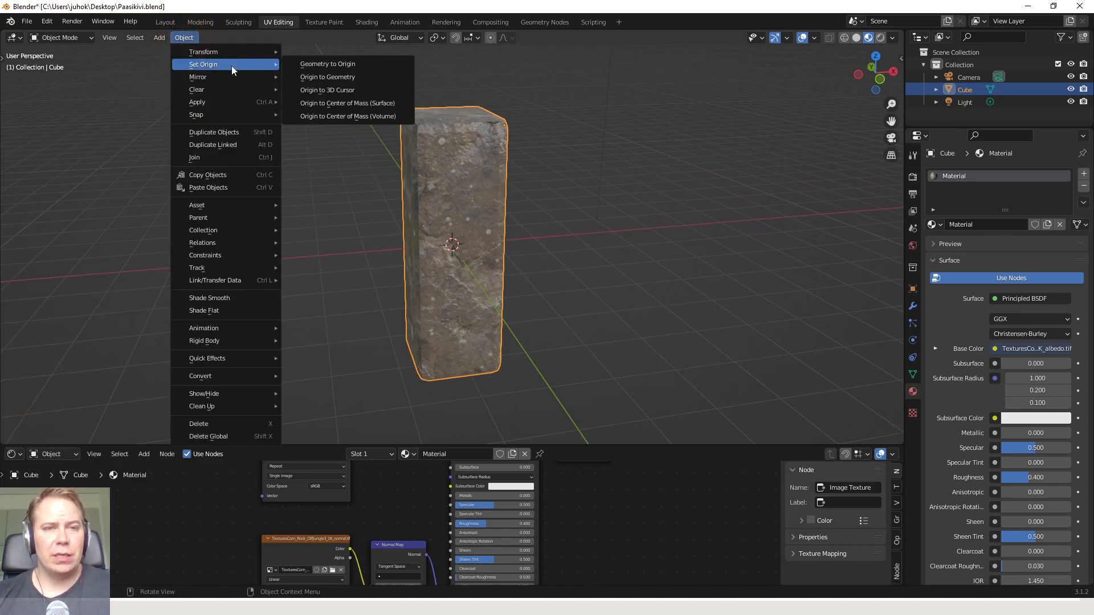
left_click(357, 91)
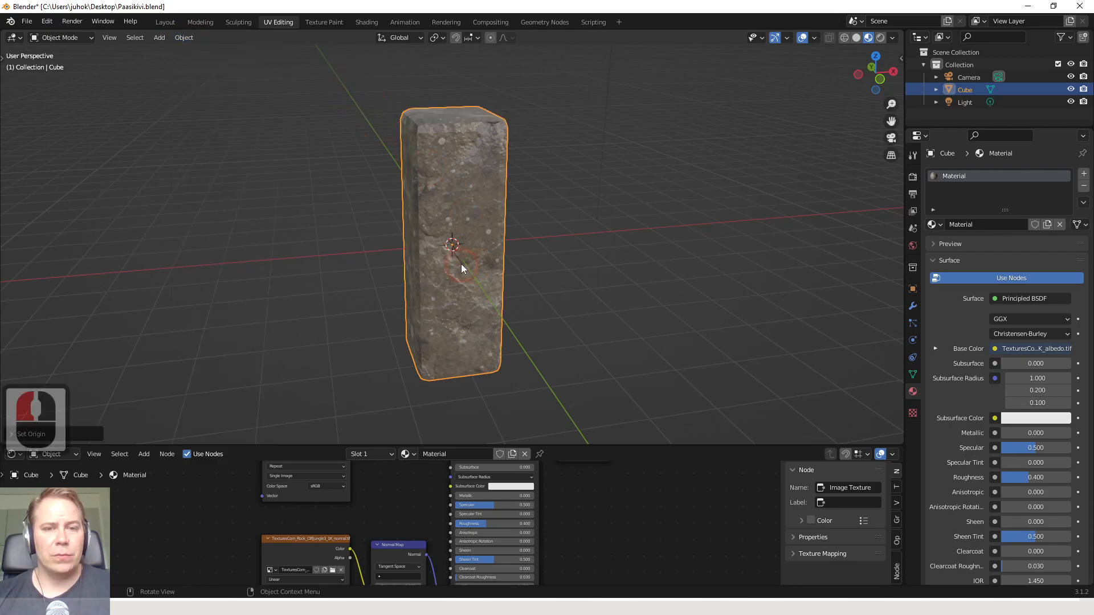
scroll(456, 255, "up", 3)
scroll(453, 252, "down", 4)
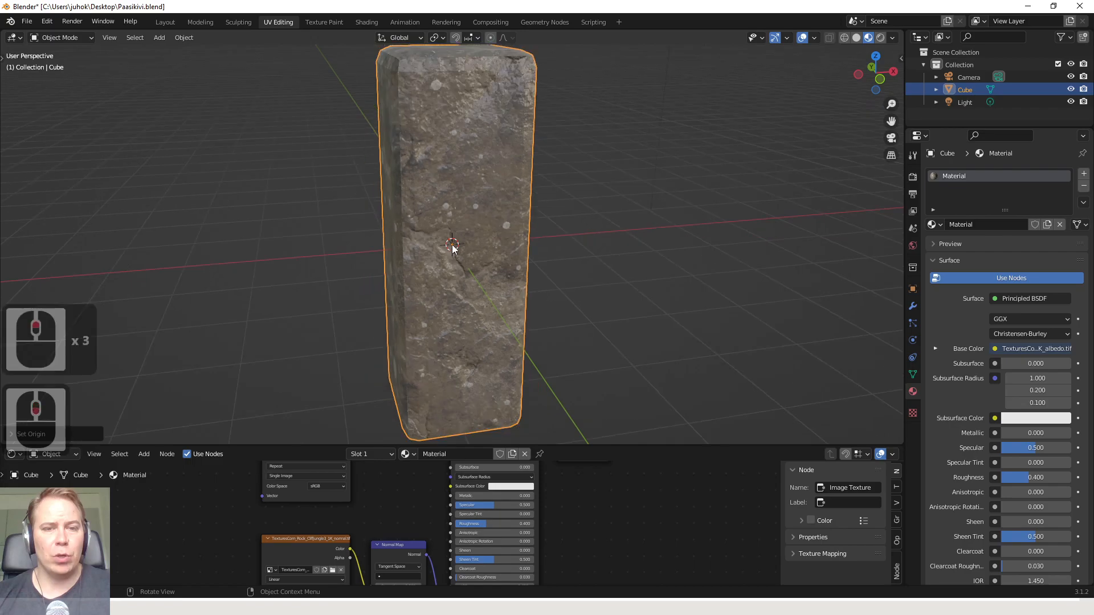
Rotate the pillar about 5 degrees around the global Z axis and deselect it
key("r")
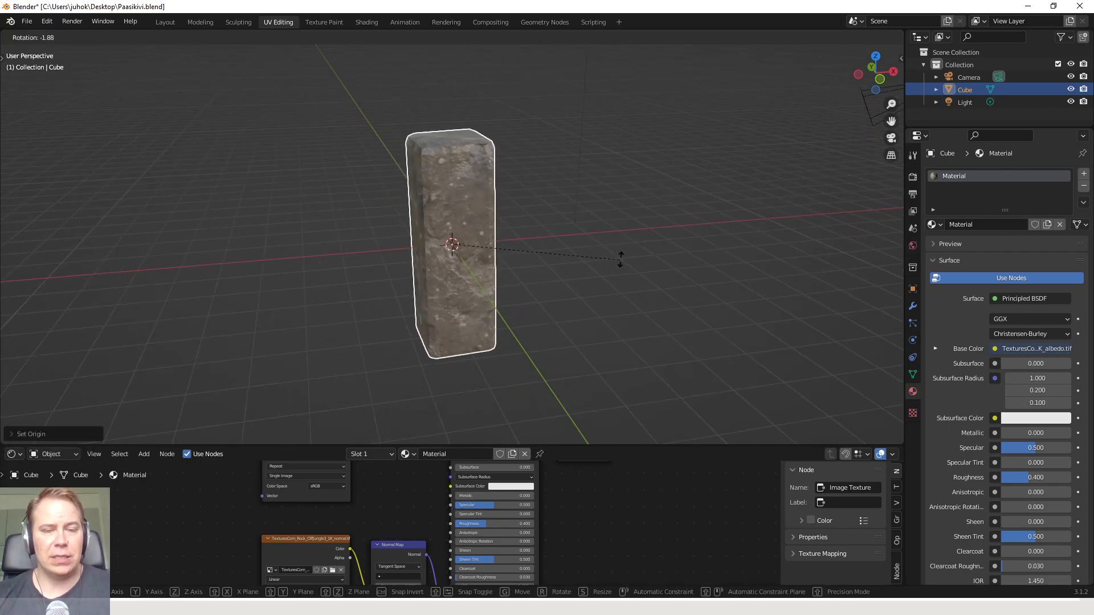
key("y")
key("z")
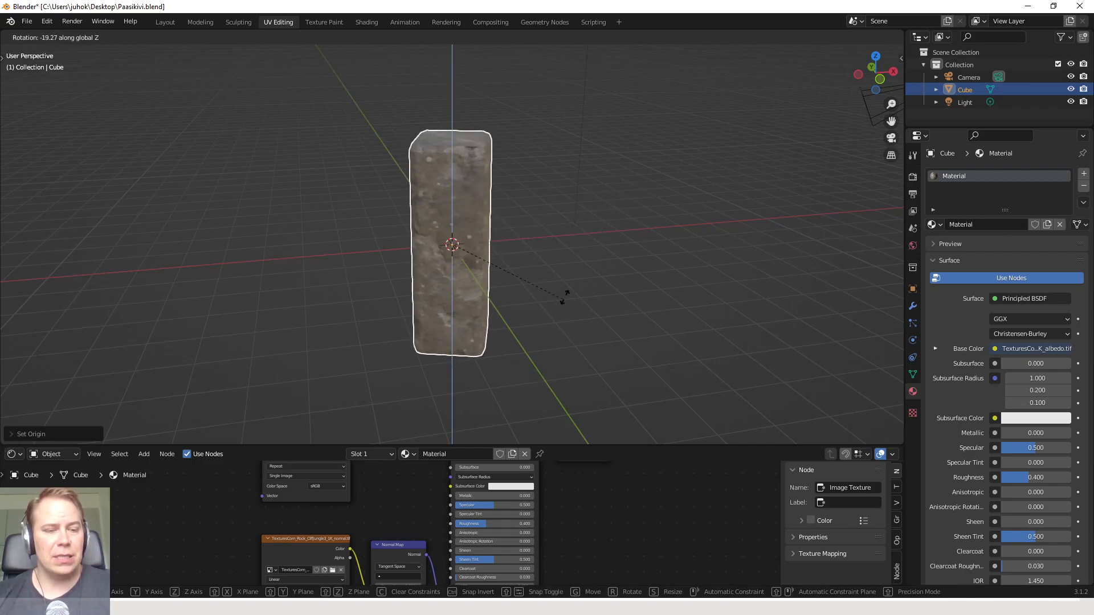
left_click(607, 249)
left_click(547, 273)
scroll(543, 436, "down", 2)
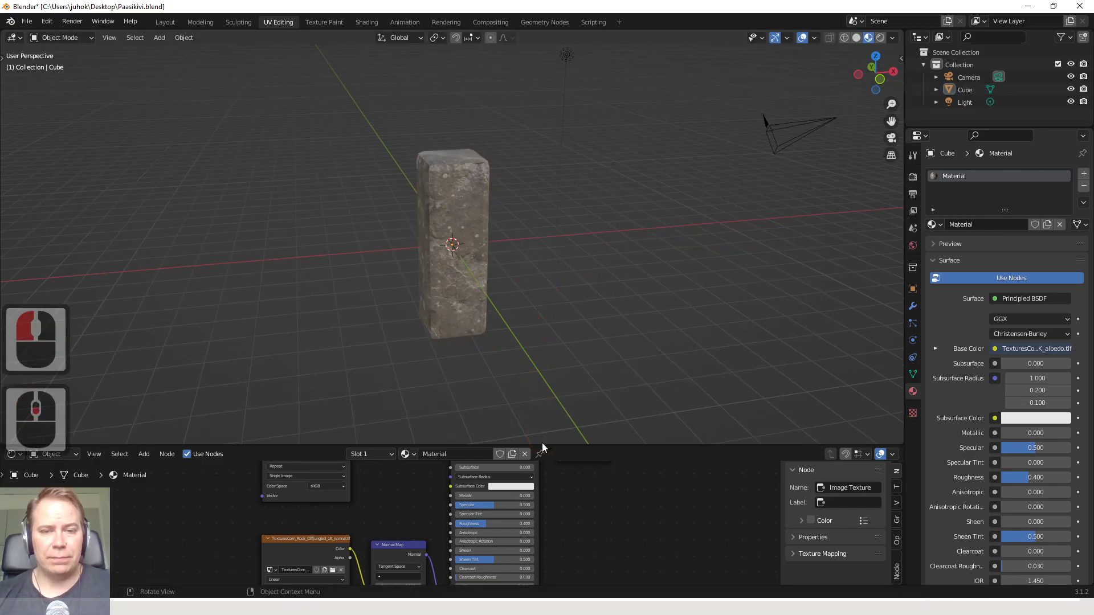
Enlarge the node editor again, leave the pillar deselected and save the Paasikivi.blend file
left_click_drag(542, 444, 526, 297)
left_click(465, 206)
left_click(543, 209)
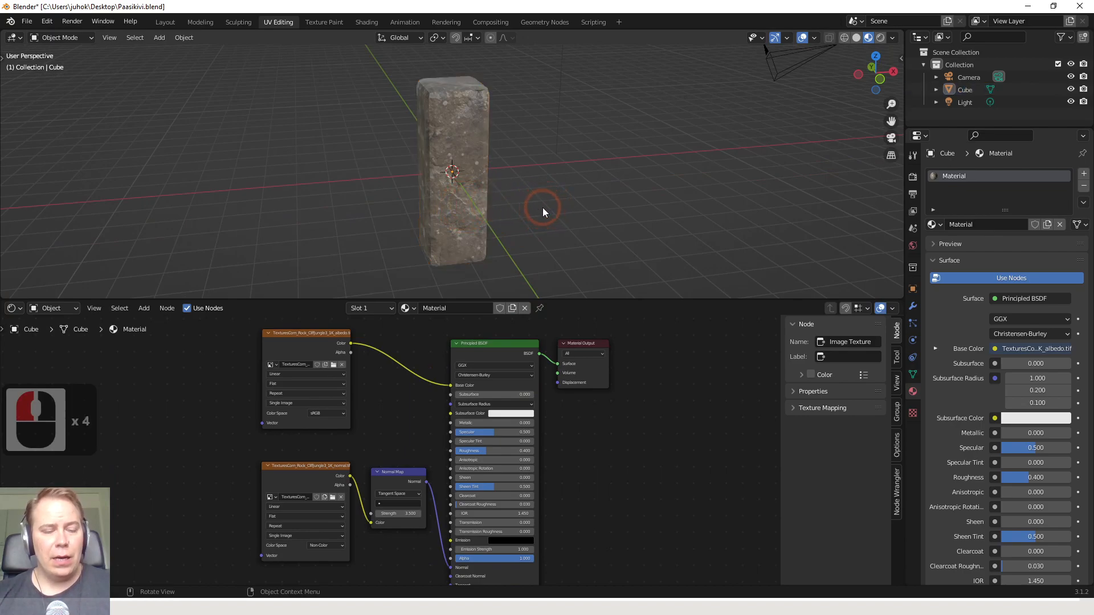
key("ctrl+s")
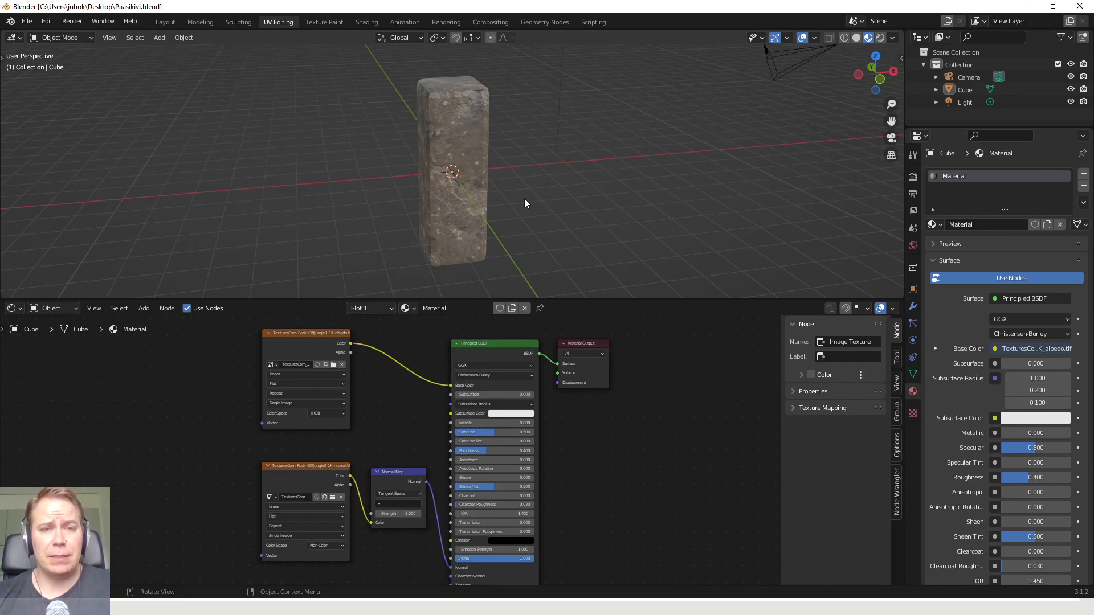
Switch to the Unity project and reveal its Models folder in File Explorer
key("alt+Tab")
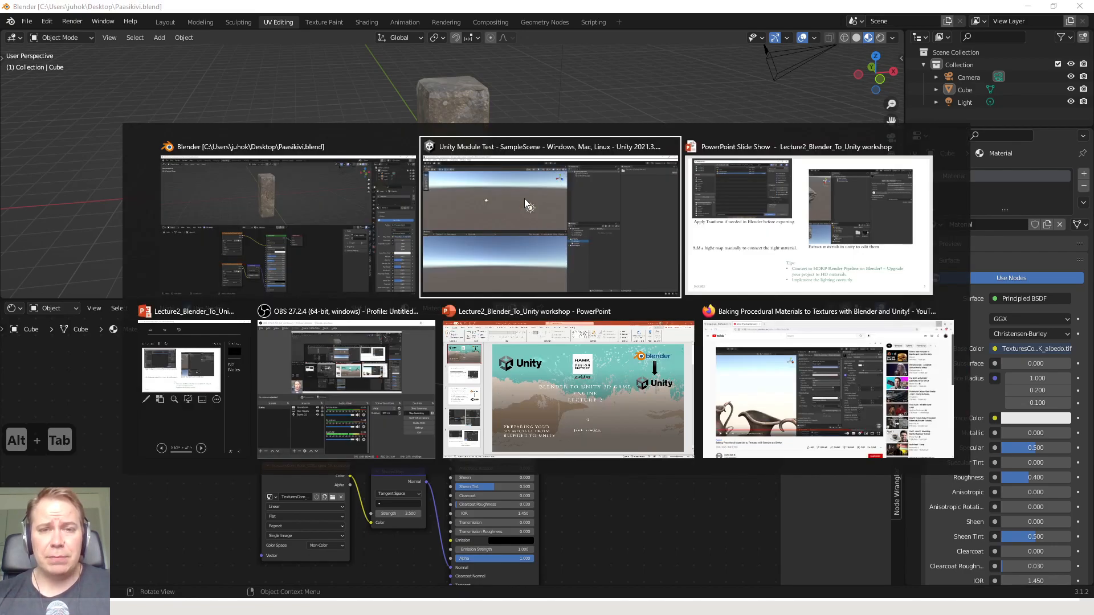
left_click(525, 198)
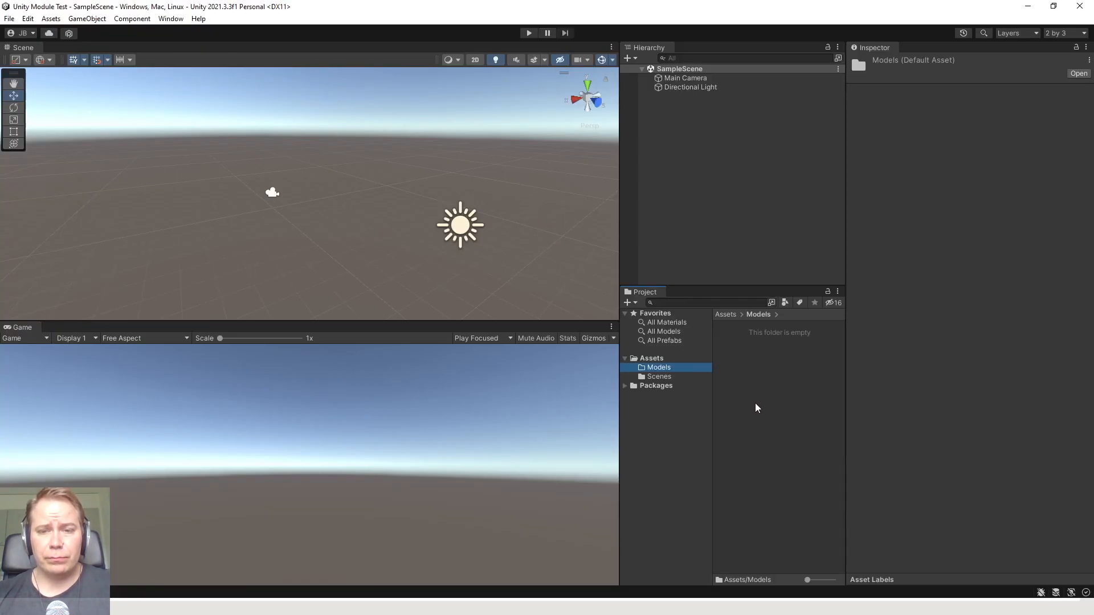
double_click(687, 414)
left_click(665, 377)
left_click(661, 369)
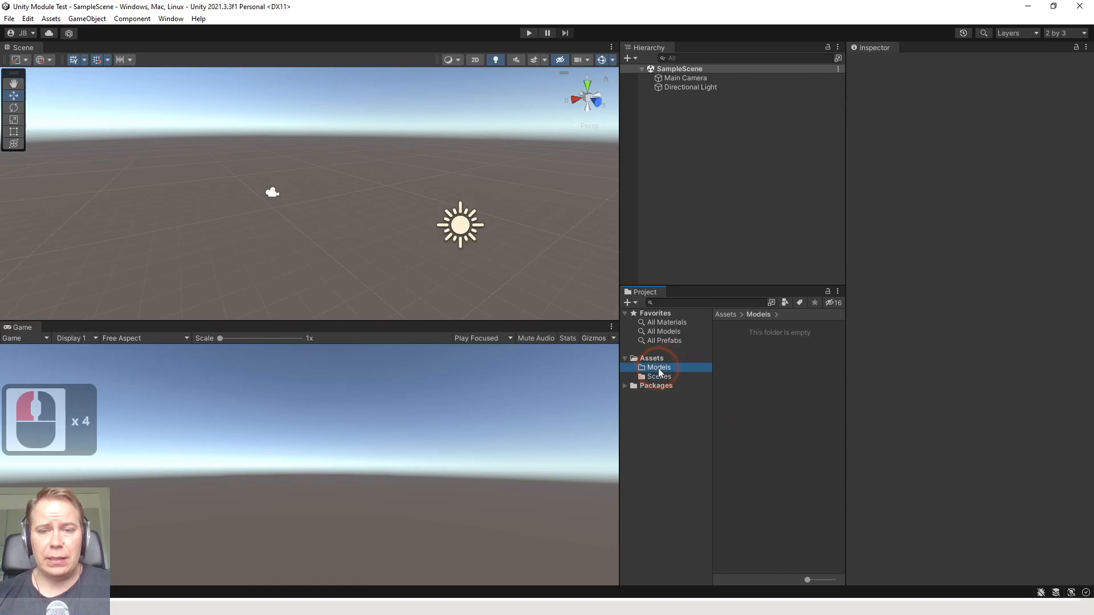
left_click(664, 376)
left_click(661, 369)
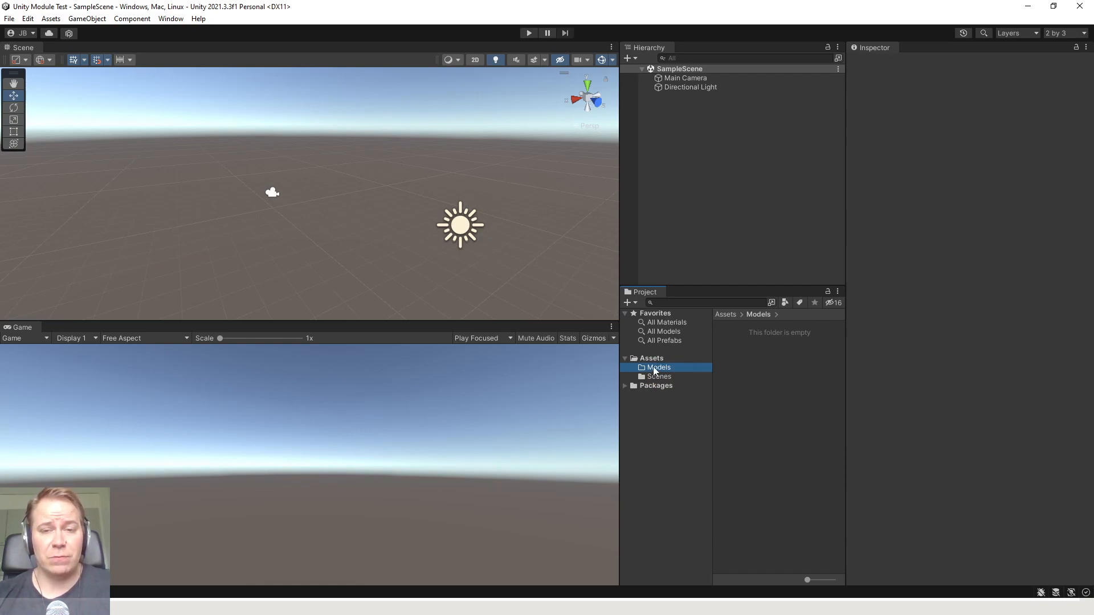
right_click(655, 372)
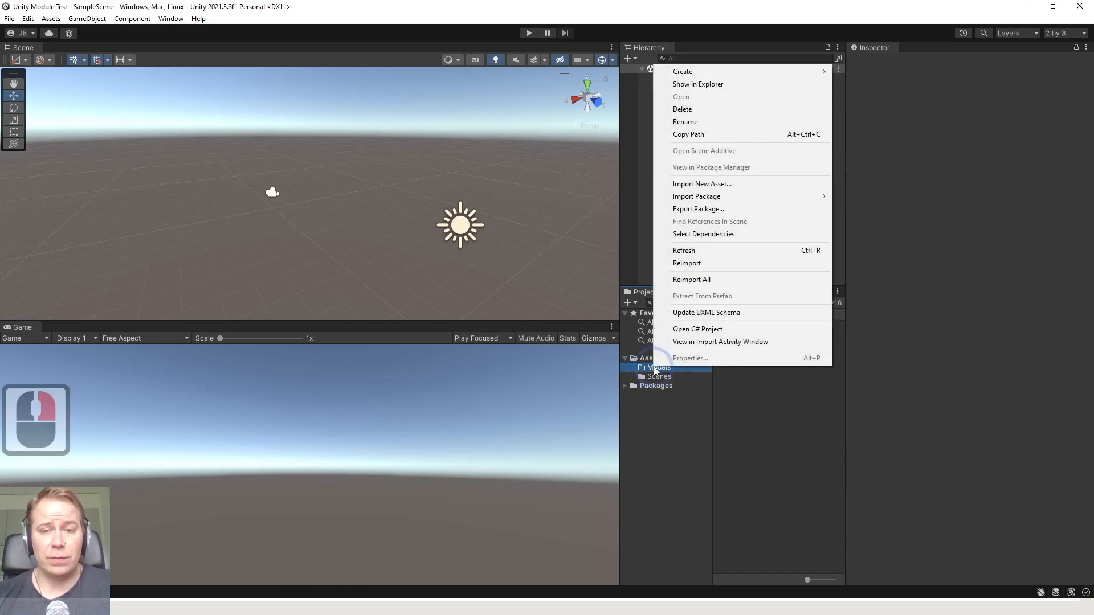
left_click(739, 86)
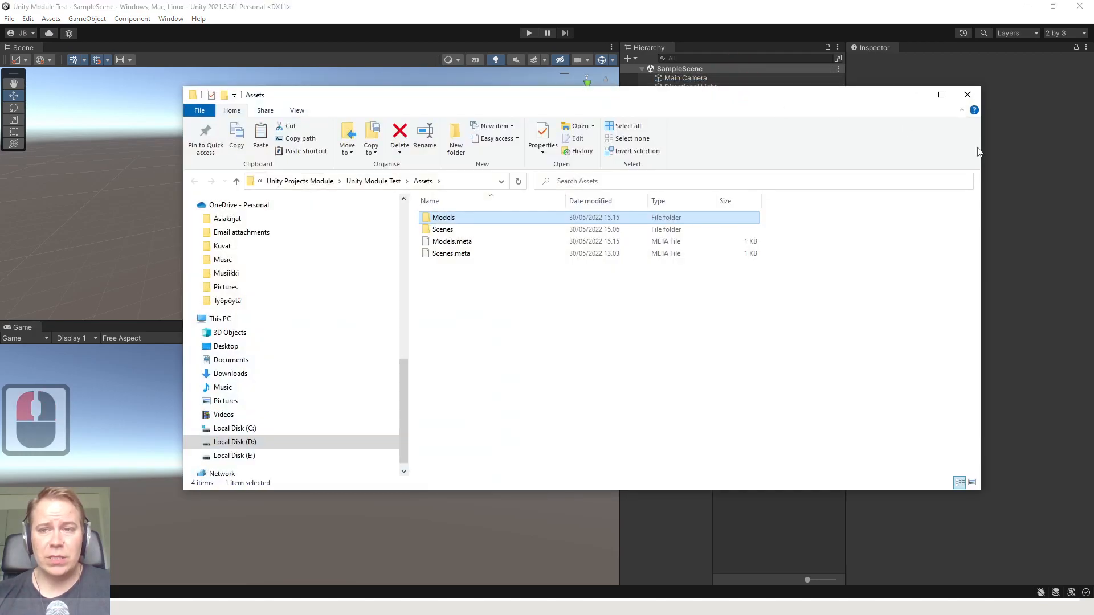
Narrow the File Explorer window, move it clear of Unity's Project panel and browse the Desktop folder to the Paasikivi files
left_click_drag(978, 151, 599, 165)
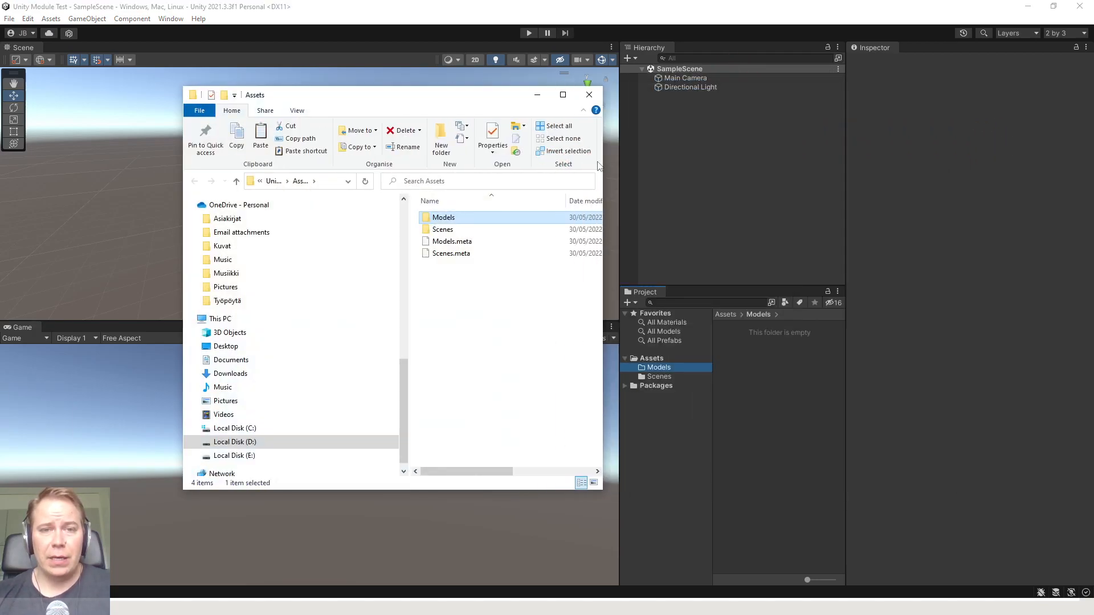
left_click_drag(476, 98, 379, 99)
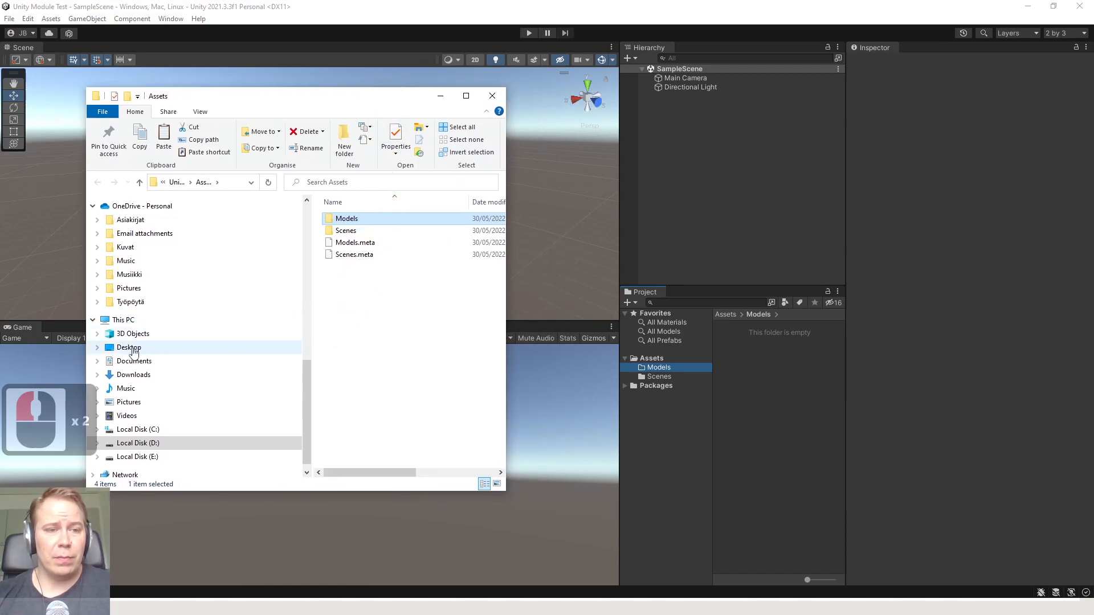
left_click(133, 348)
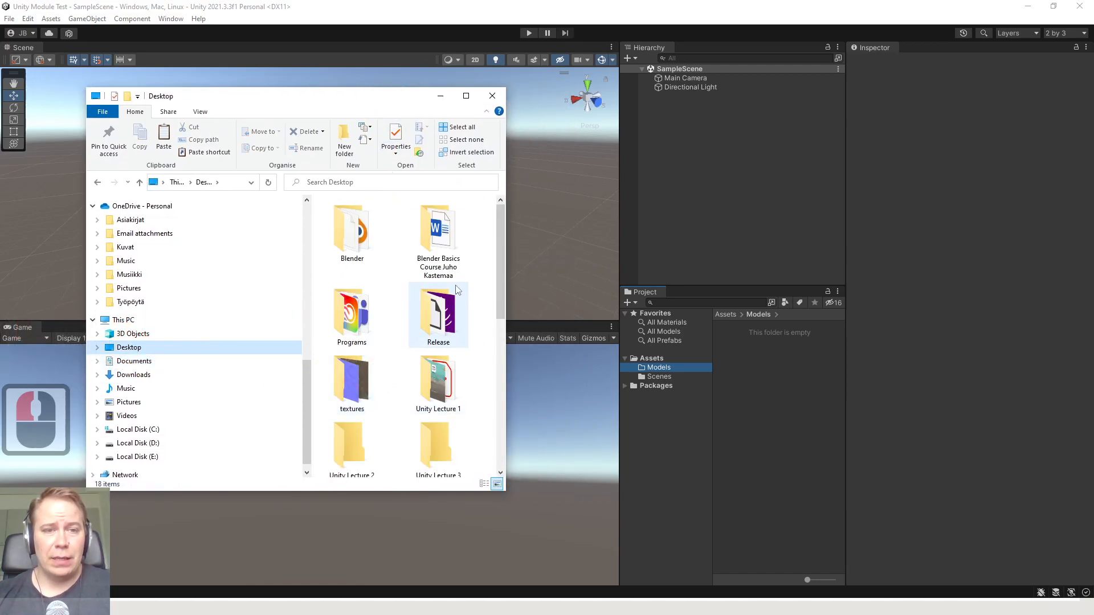
scroll(456, 291, "down", 5, "ctrl")
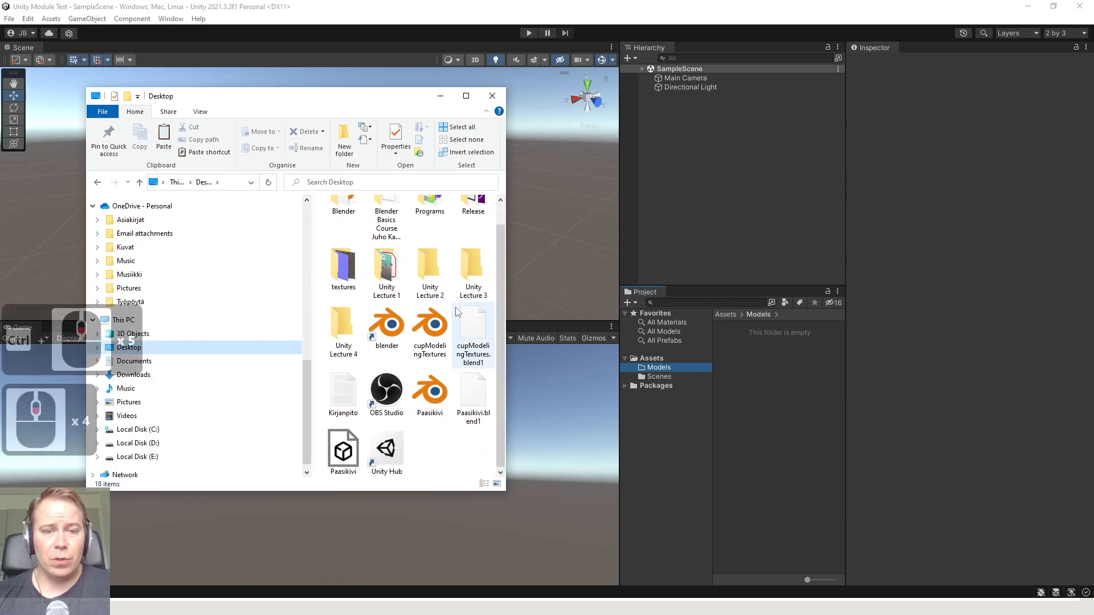
Copy the Desktop files Paasikivi and Paasikivi.blend1 into the project's Models folder and minimise File Explorer
left_click(433, 426)
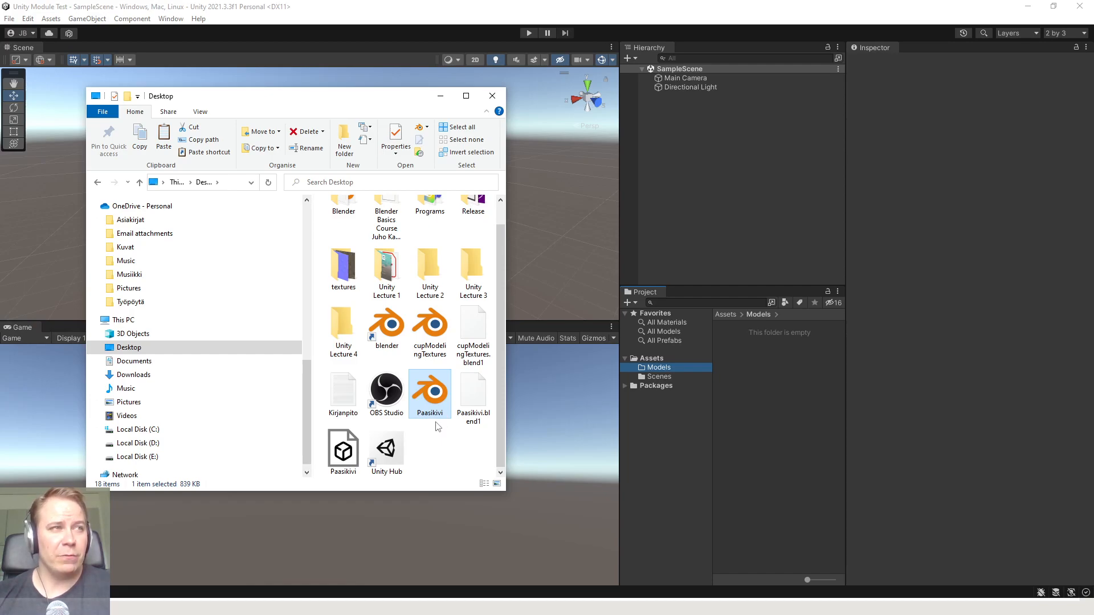
triple_click(431, 421)
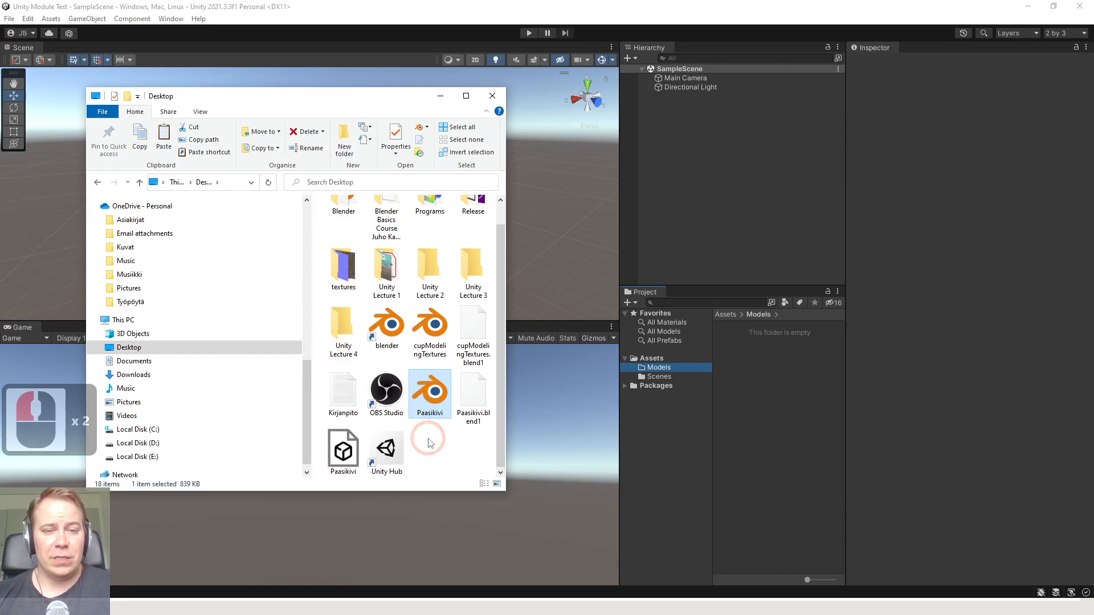
left_click(437, 402)
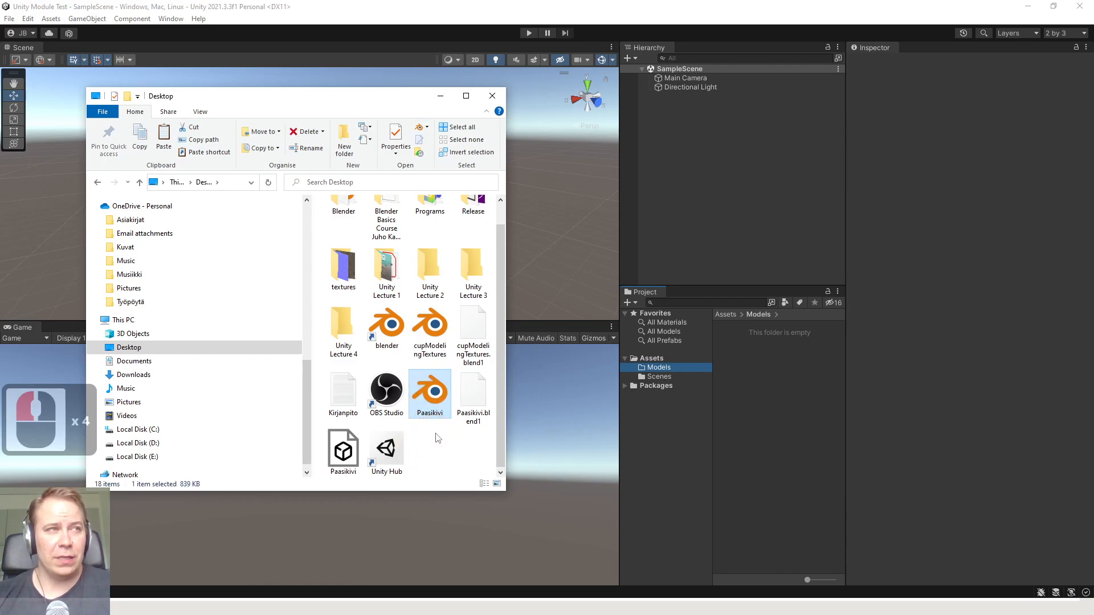
left_click(440, 435)
left_click(435, 417)
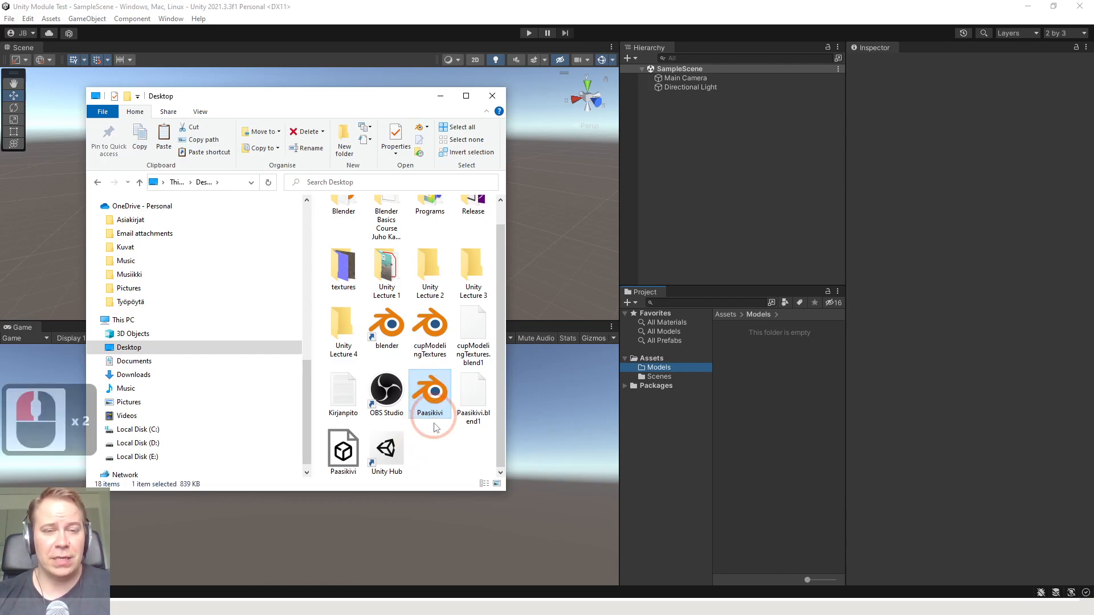
left_click(472, 402, "ctrl")
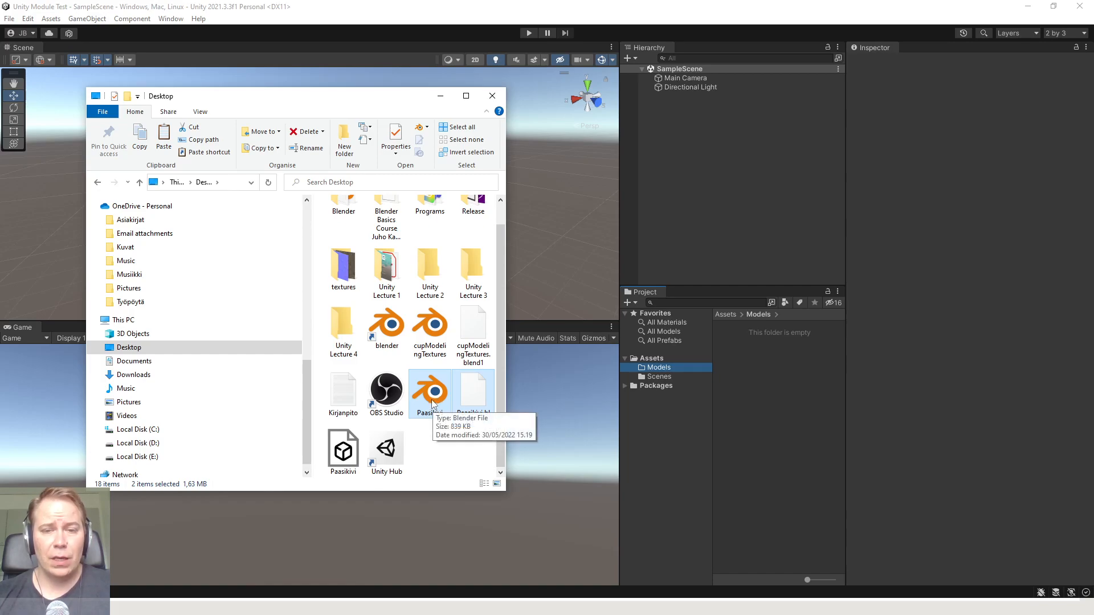
left_click_drag(432, 402, 664, 368)
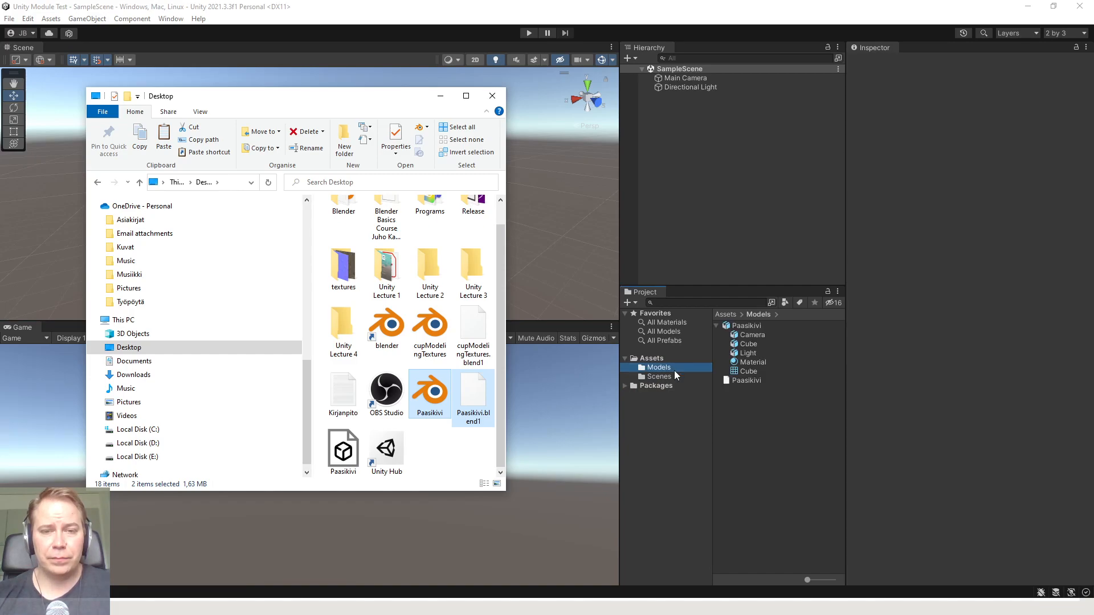
left_click(440, 96)
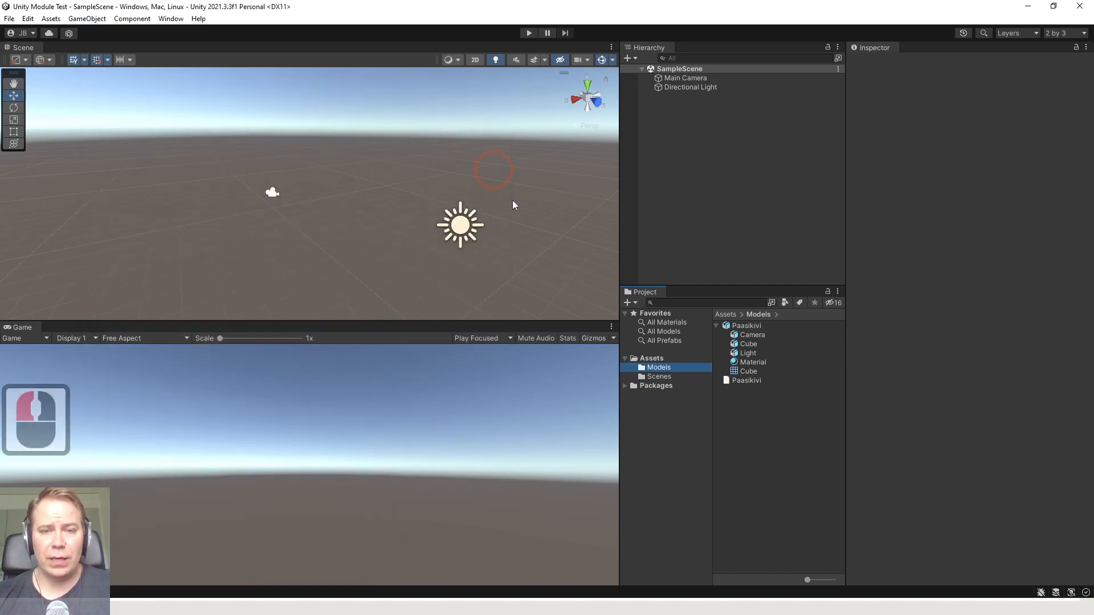
Check the imported Paasikivi asset's sub-items, collapse the asset and place the model in the Scene view
left_click(757, 328)
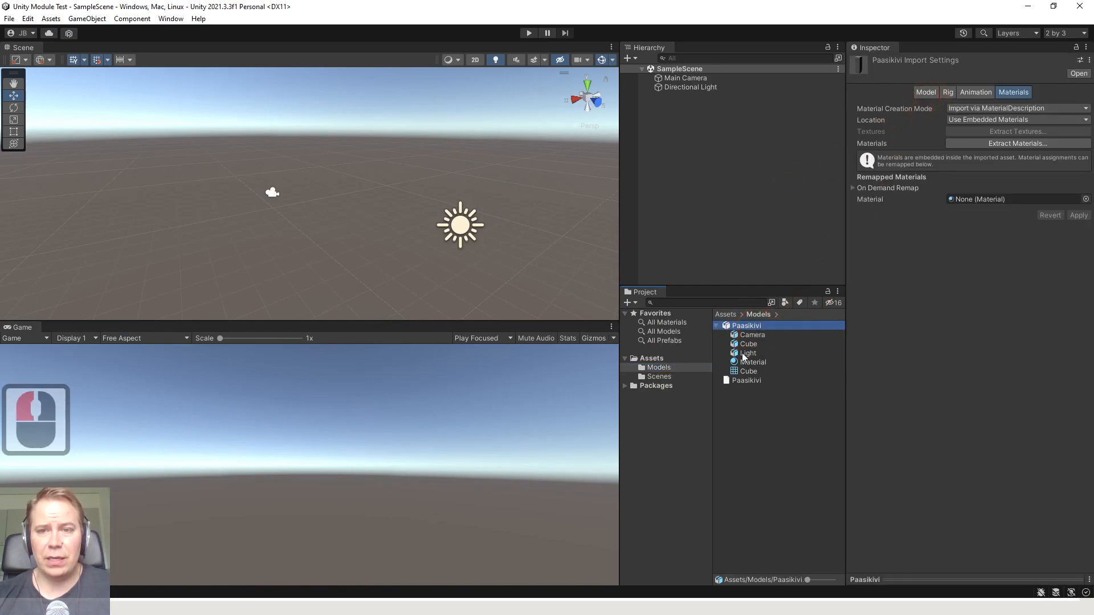
left_click(753, 335)
left_click(751, 325)
left_click(734, 376)
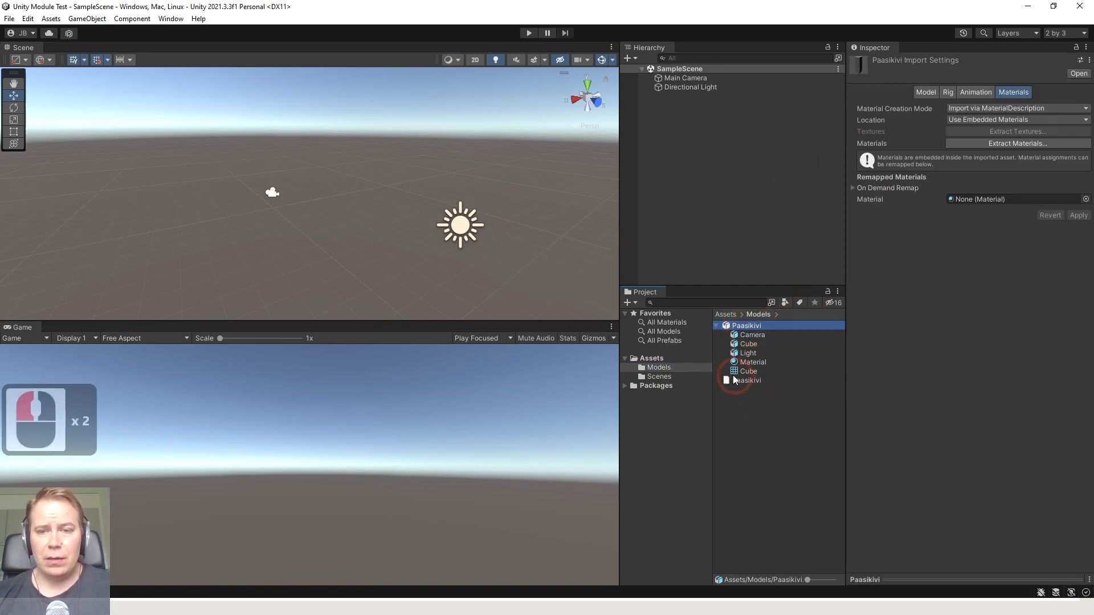
left_click(717, 326)
left_click(686, 366)
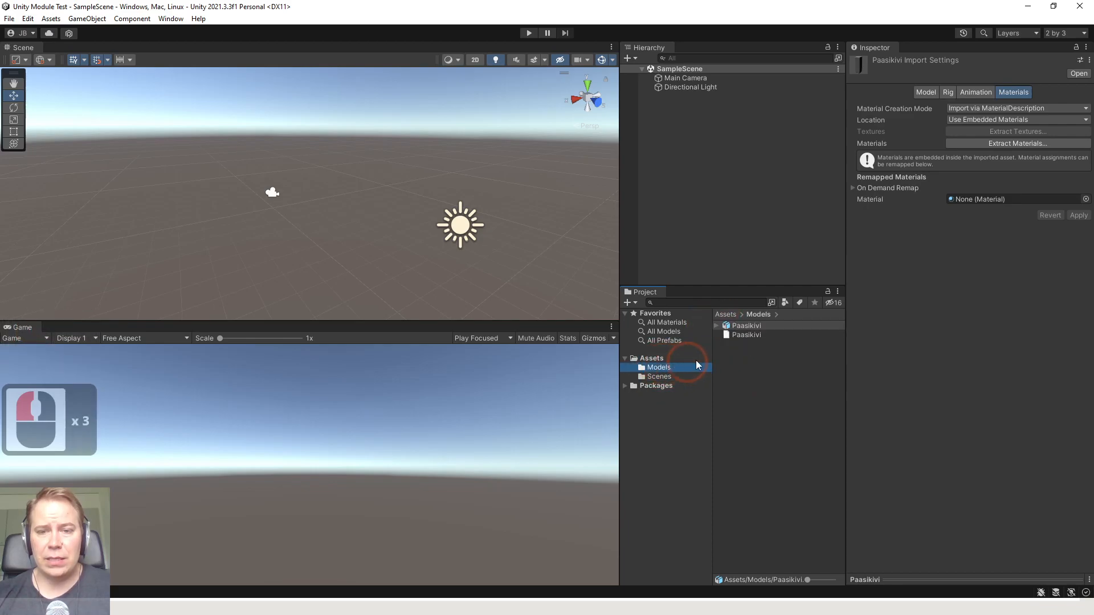
left_click_drag(743, 332, 369, 204)
scroll(377, 215, "up", 6)
scroll(376, 214, "down", 4)
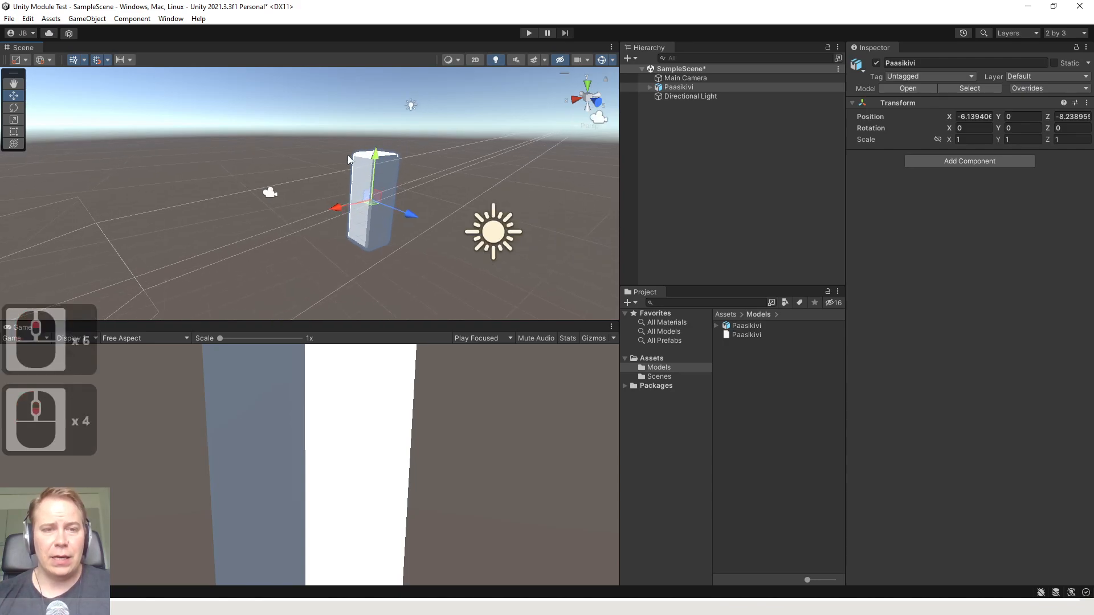
Frame the placed pillar in the Scene view and examine it from different distances and angles with the Move tool active
left_click(399, 201)
scroll(399, 199, "up", 7)
left_click(398, 188)
key("q")
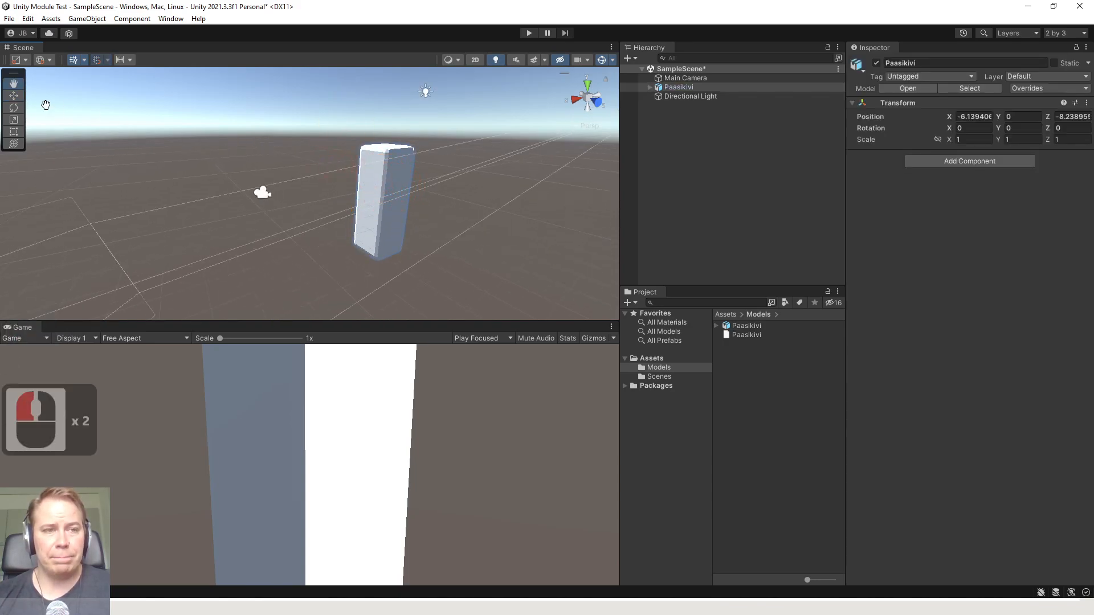
left_click(13, 95)
scroll(422, 90, "down", 5)
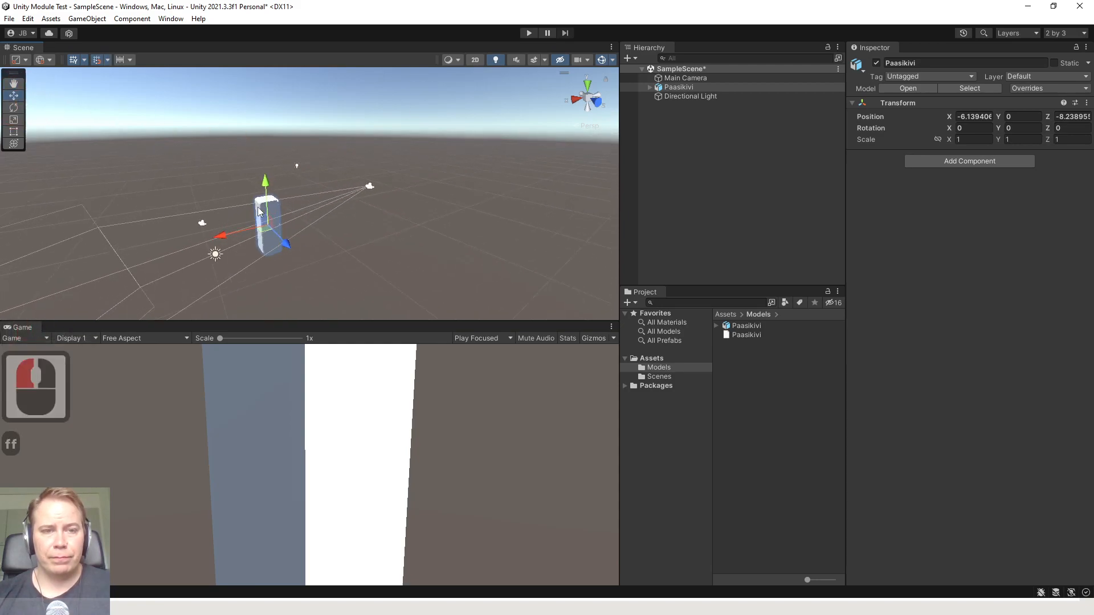
key("f")
key("f")
scroll(336, 199, "down", 20)
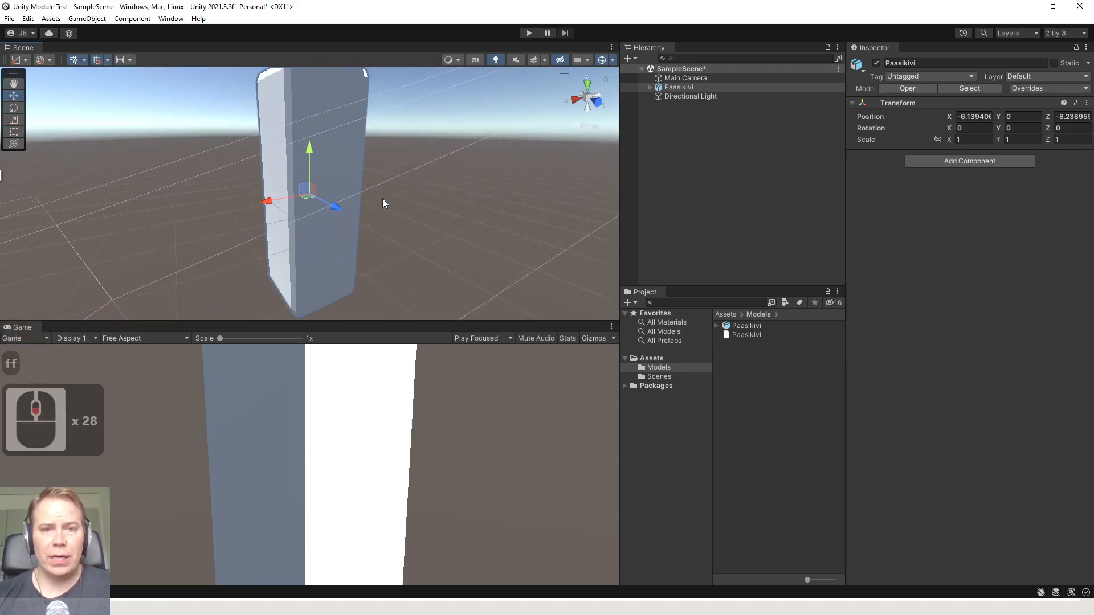
middle_click_drag(377, 182, 387, 211)
right_click_drag(404, 179, 396, 198)
scroll(385, 185, "down", 4)
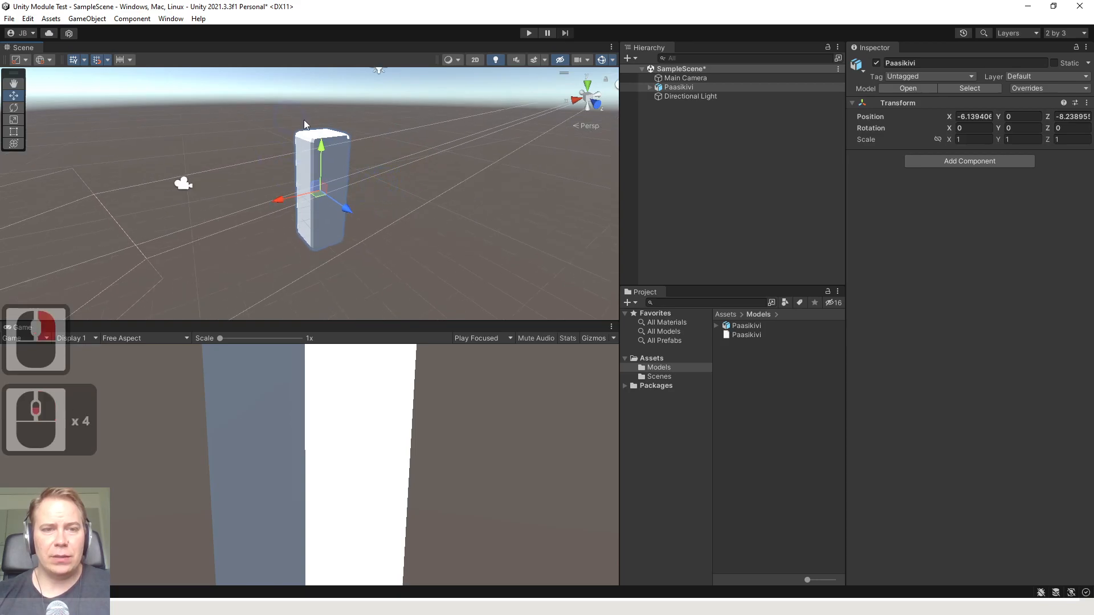
Expand the Paasikivi object in the Hierarchy and deactivate its Camera and Light children
left_click(650, 88)
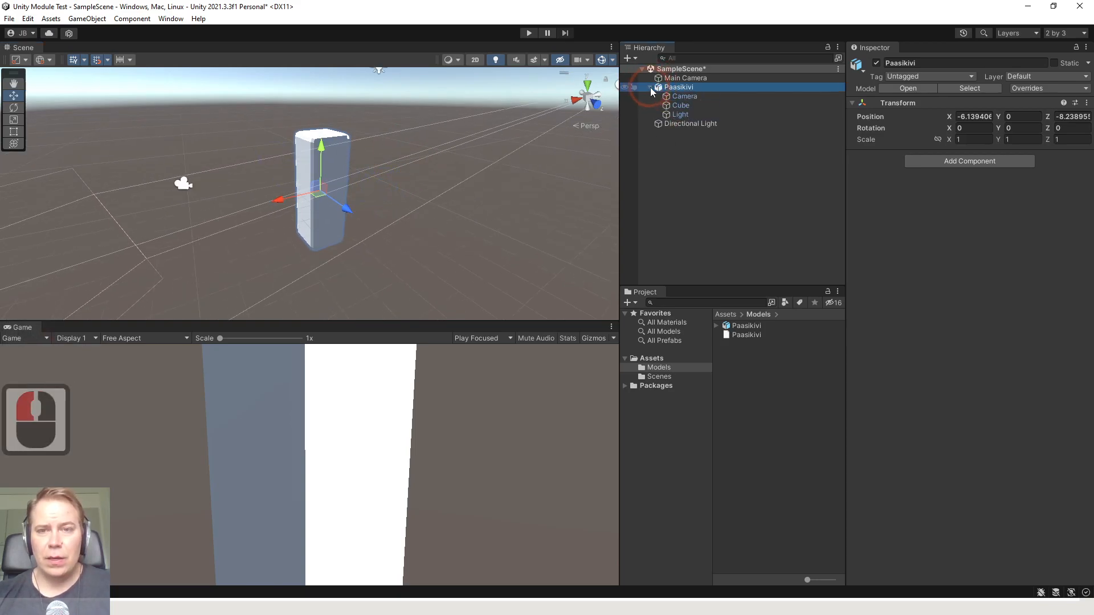
left_click(691, 98)
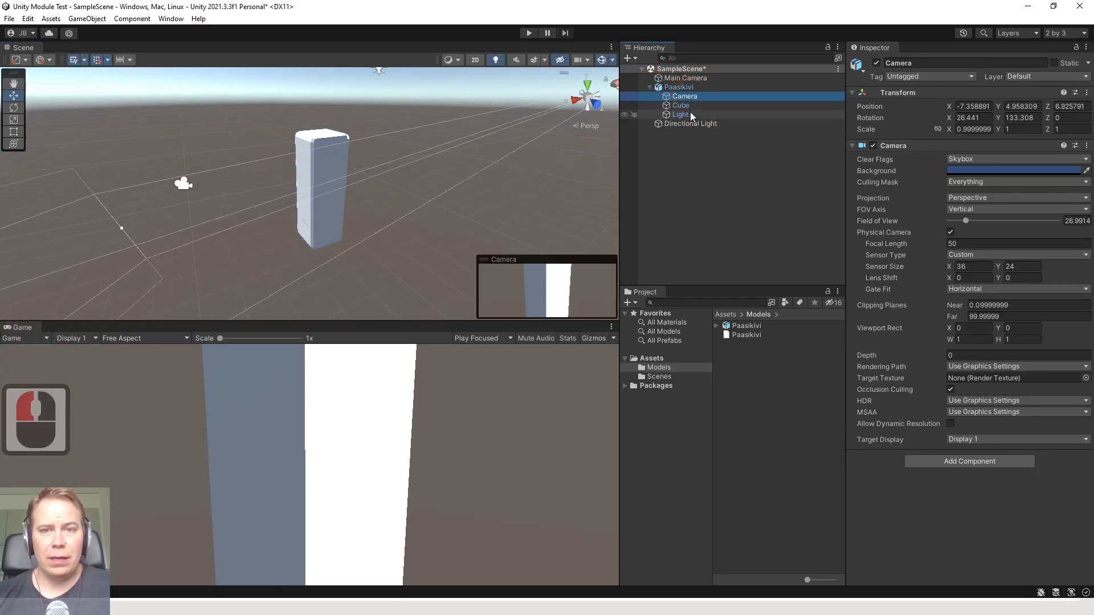
left_click(690, 114)
left_click(695, 97)
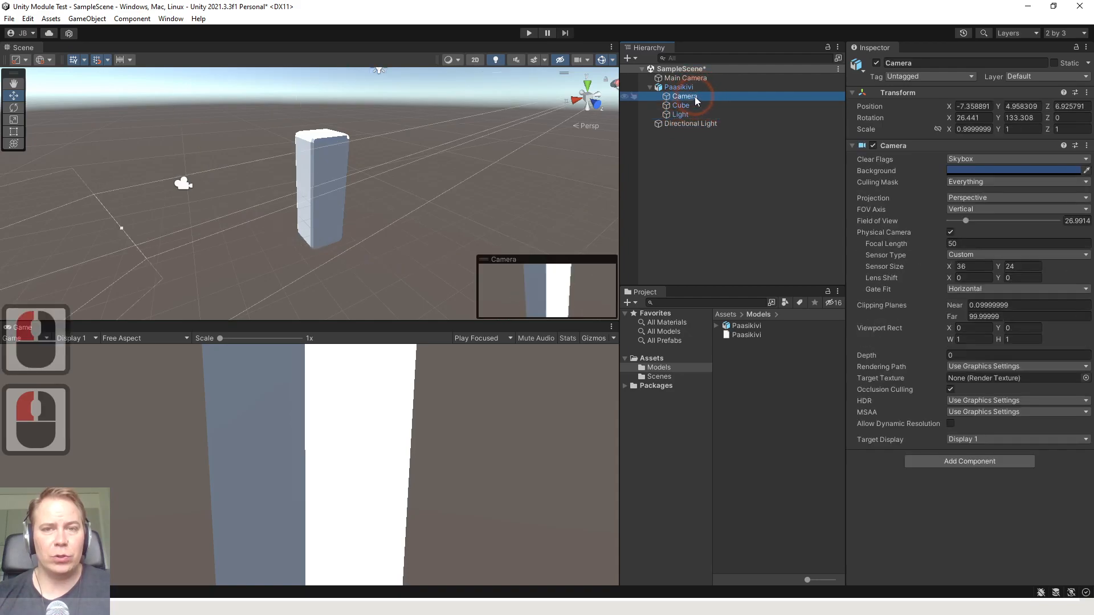
left_click(687, 113)
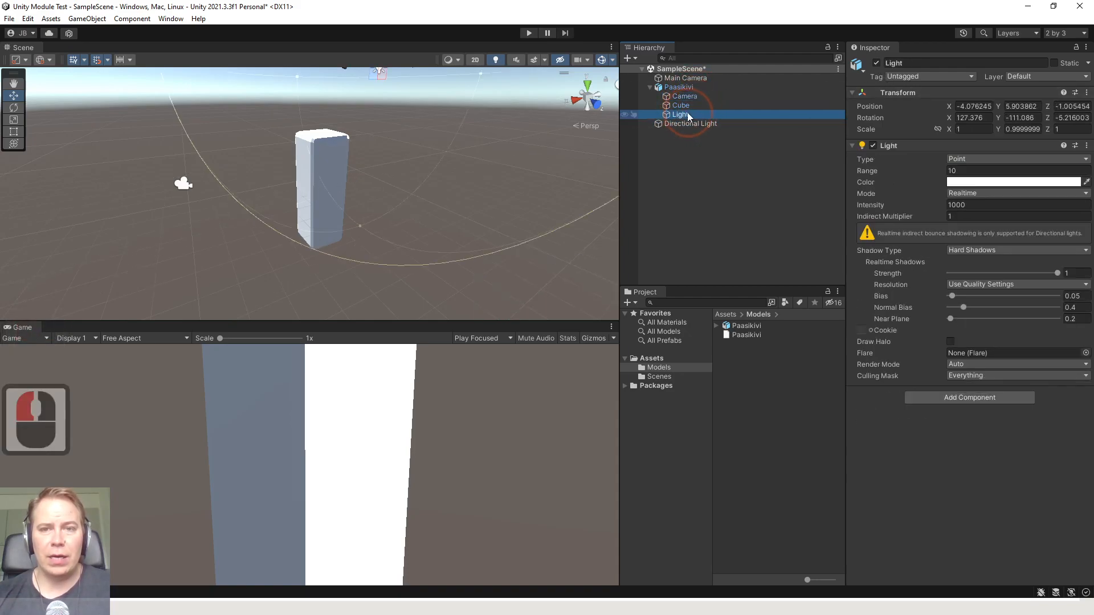
left_click(685, 94)
left_click(877, 63)
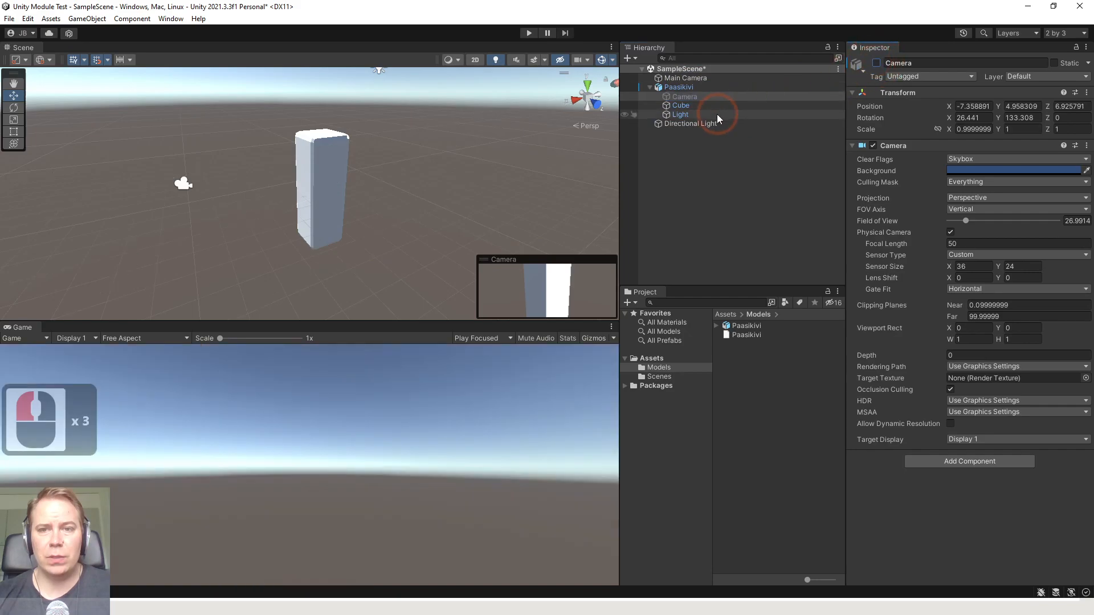
left_click(717, 114)
left_click(877, 63)
Select the pillar's Cube mesh object and save the scene
left_click(704, 105)
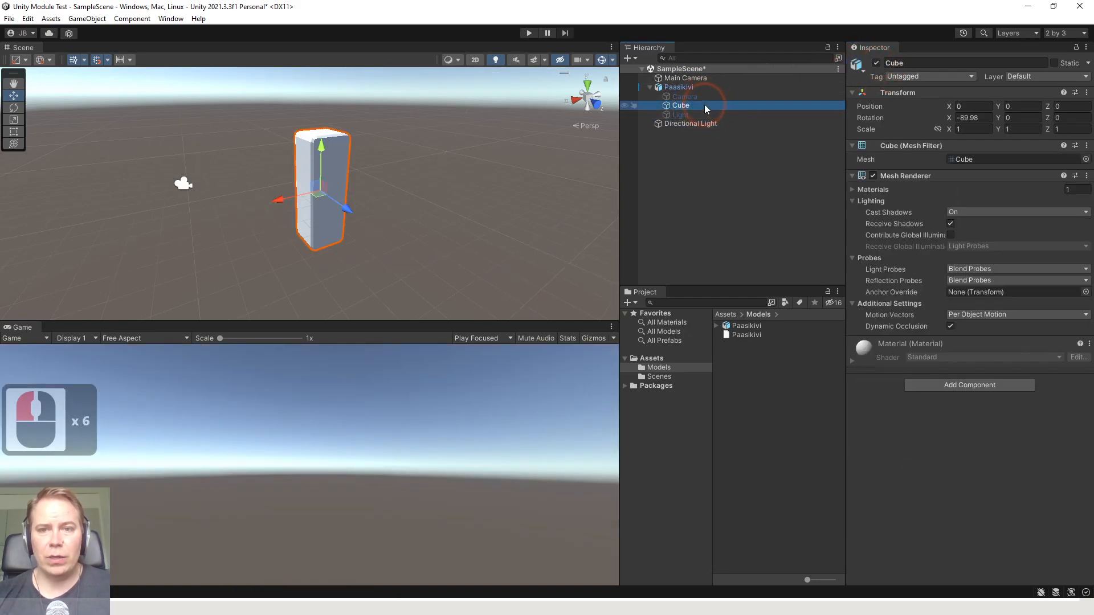
middle_click_drag(275, 186, 289, 185)
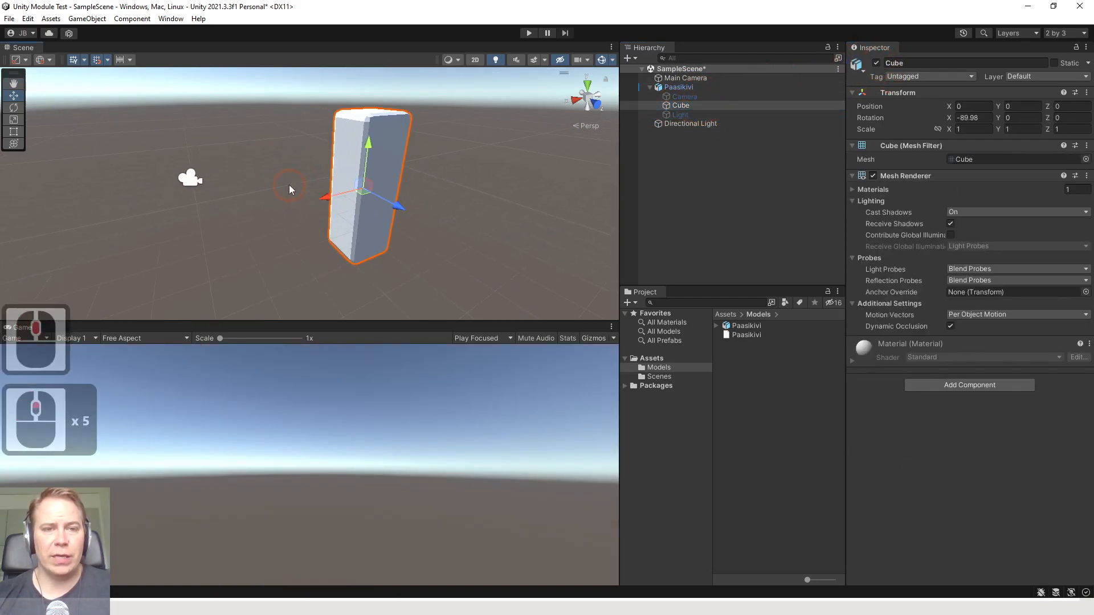
left_click(670, 417)
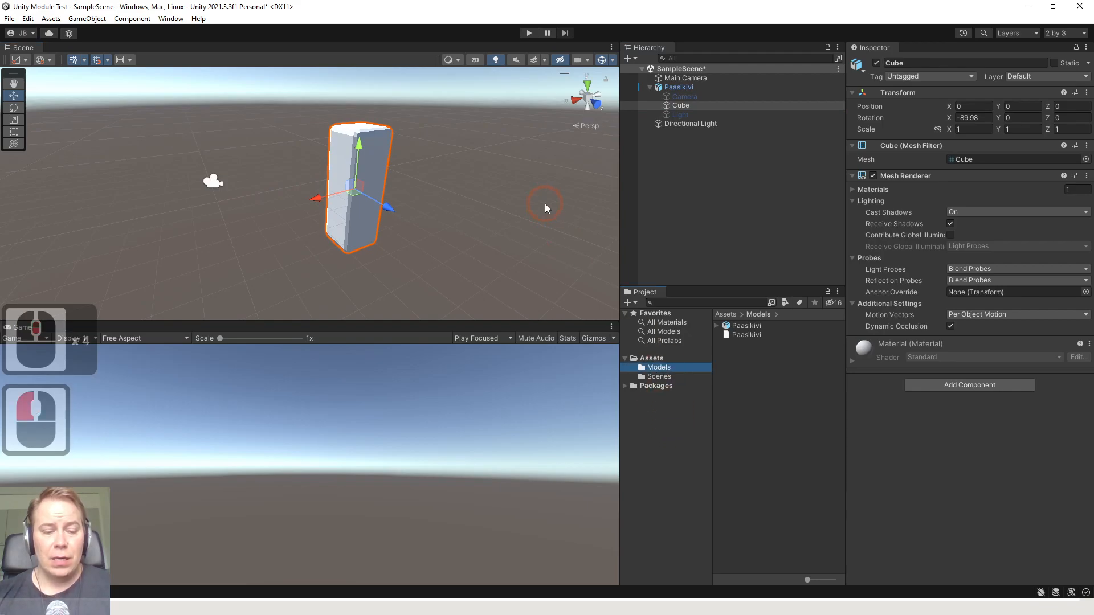
key("ctrl+s")
scroll(306, 183, "up", 7)
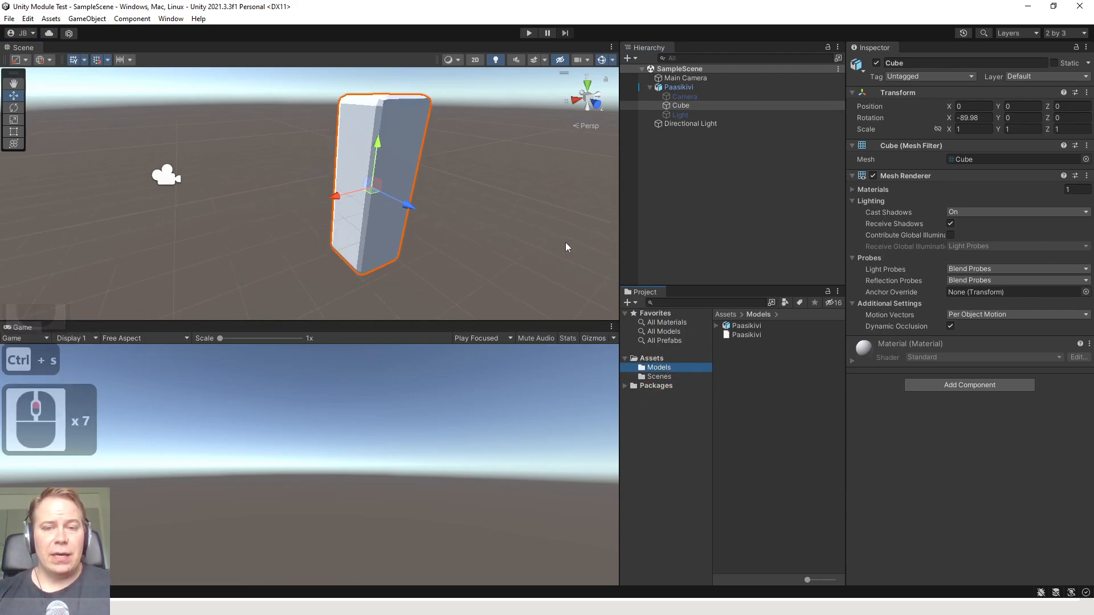
scroll(476, 226, "down", 5)
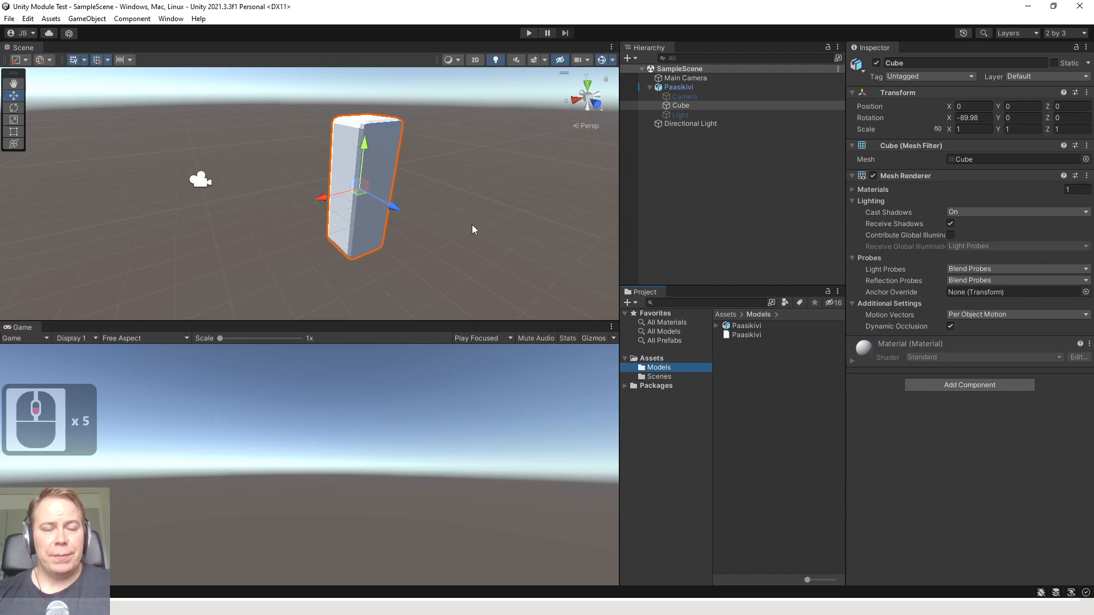
middle_click_drag(467, 212, 462, 210)
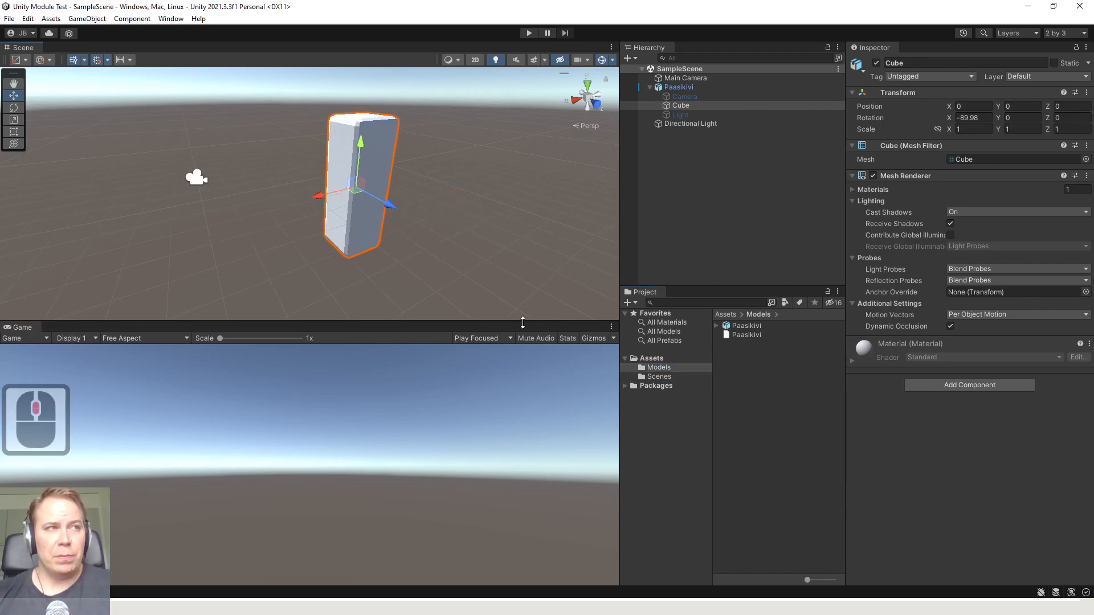
Reveal the Models folder in File Explorer, copy the Desktop's textures folder into the project's Models folder and minimise File Explorer
right_click(652, 367)
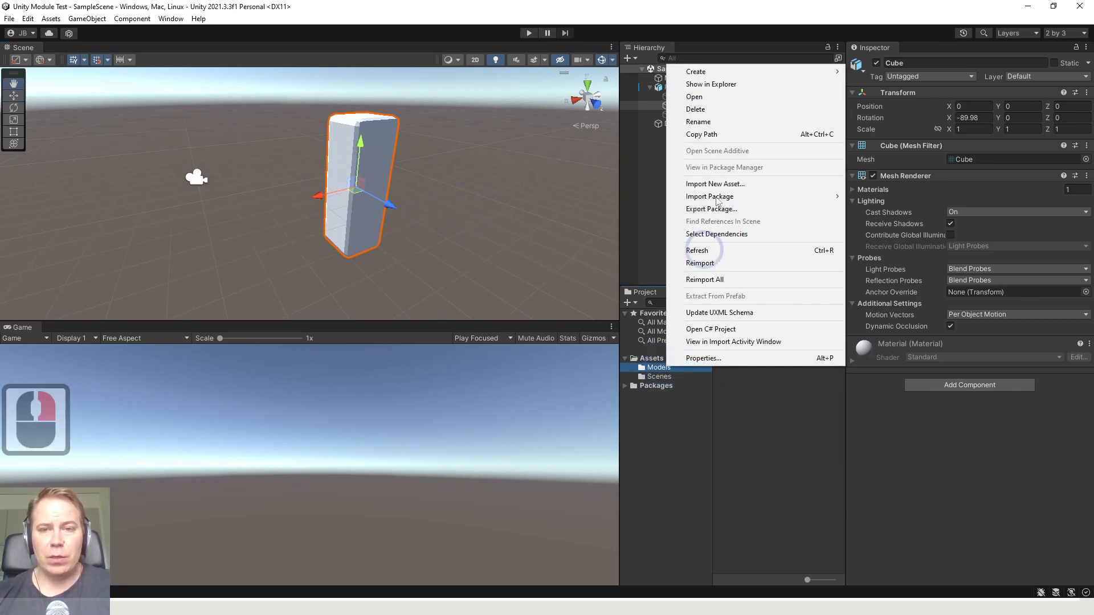
left_click(712, 84)
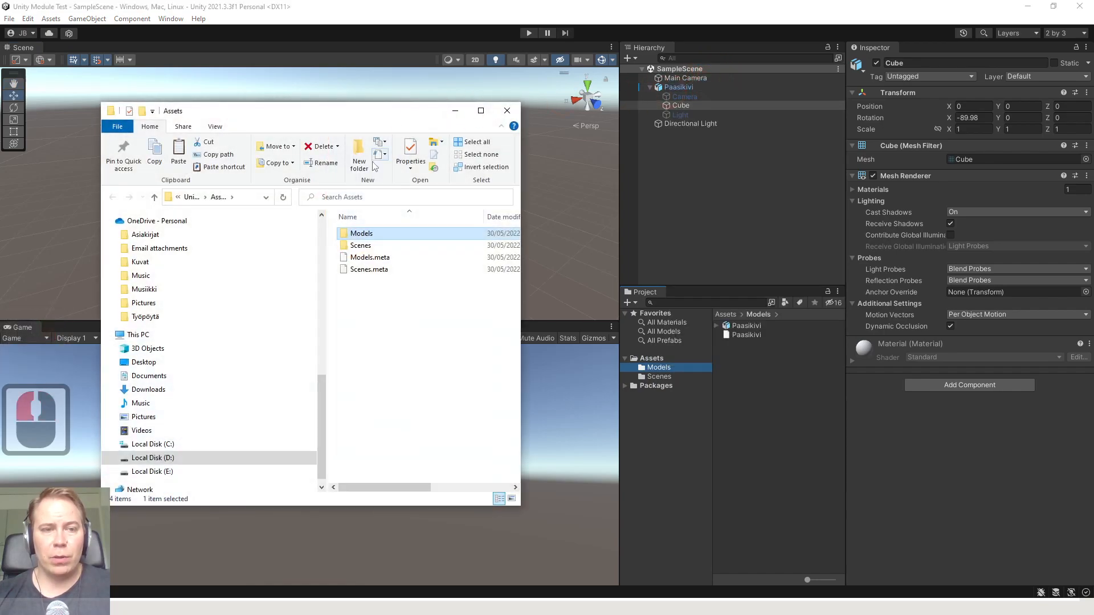
left_click(154, 363)
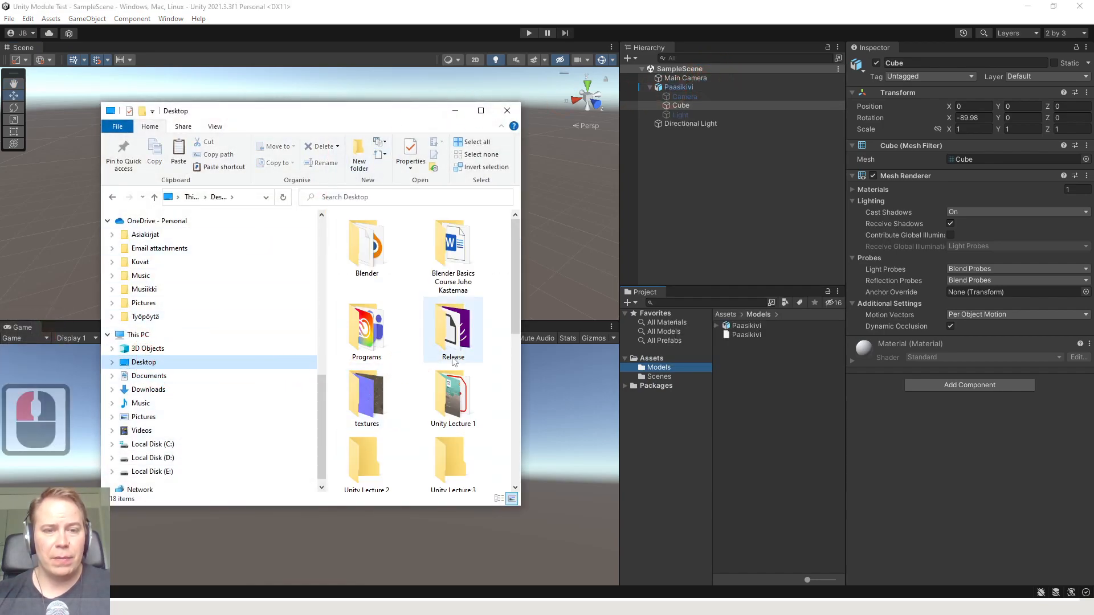
scroll(444, 387, "down", 5)
scroll(444, 388, "up", 3)
left_click(370, 393)
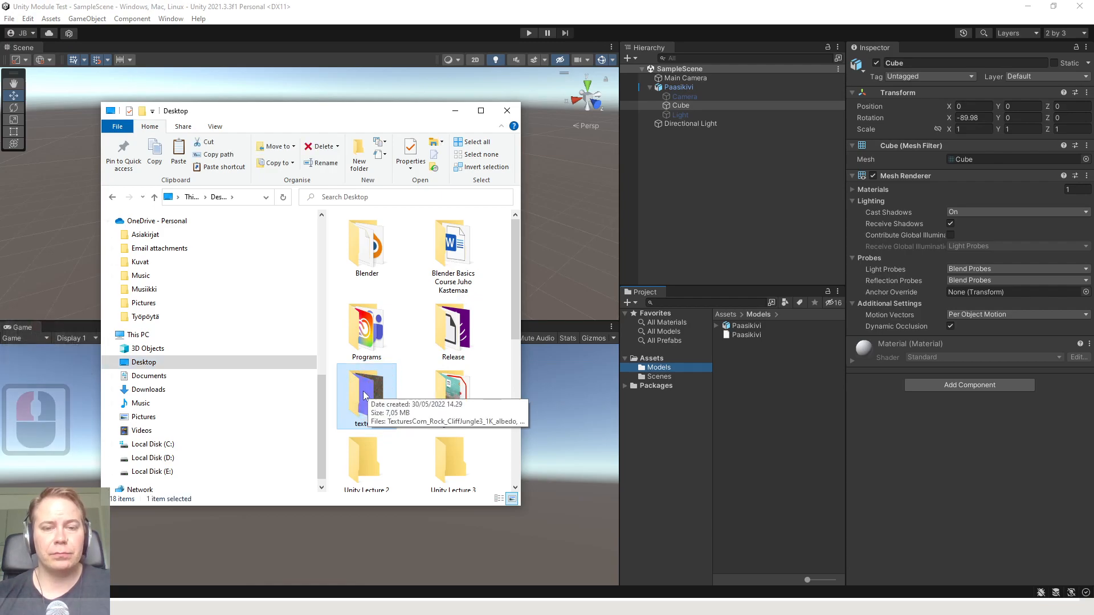
left_click_drag(364, 394, 659, 370)
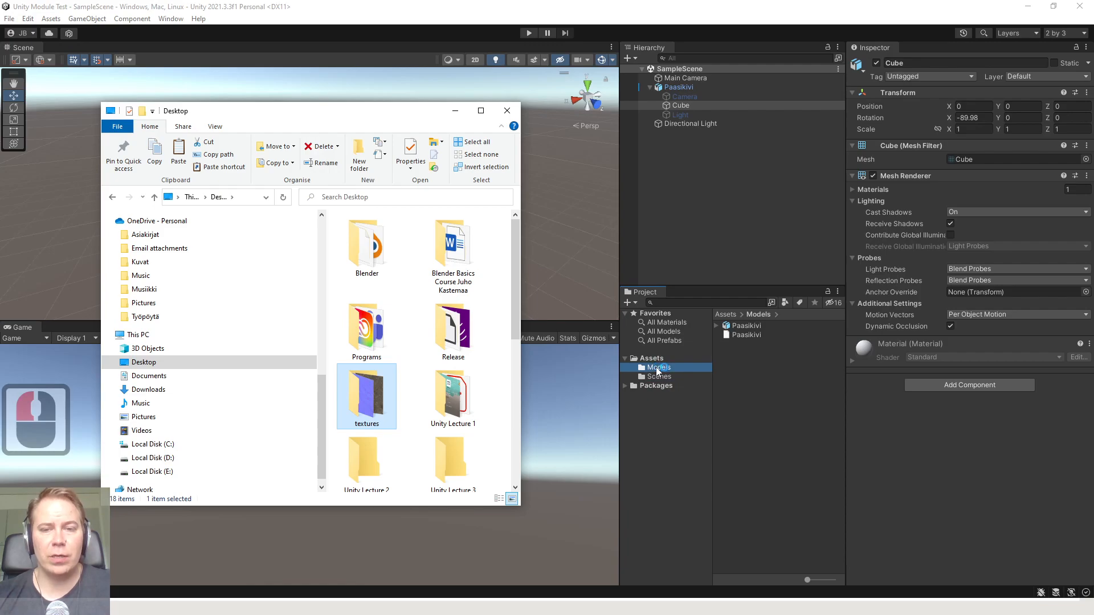
left_click(456, 114)
Inspect the pillar up close, then fix the cliff rock normal texture's import settings so it is marked as a normal map
left_click_drag(69, 11, 129, 96)
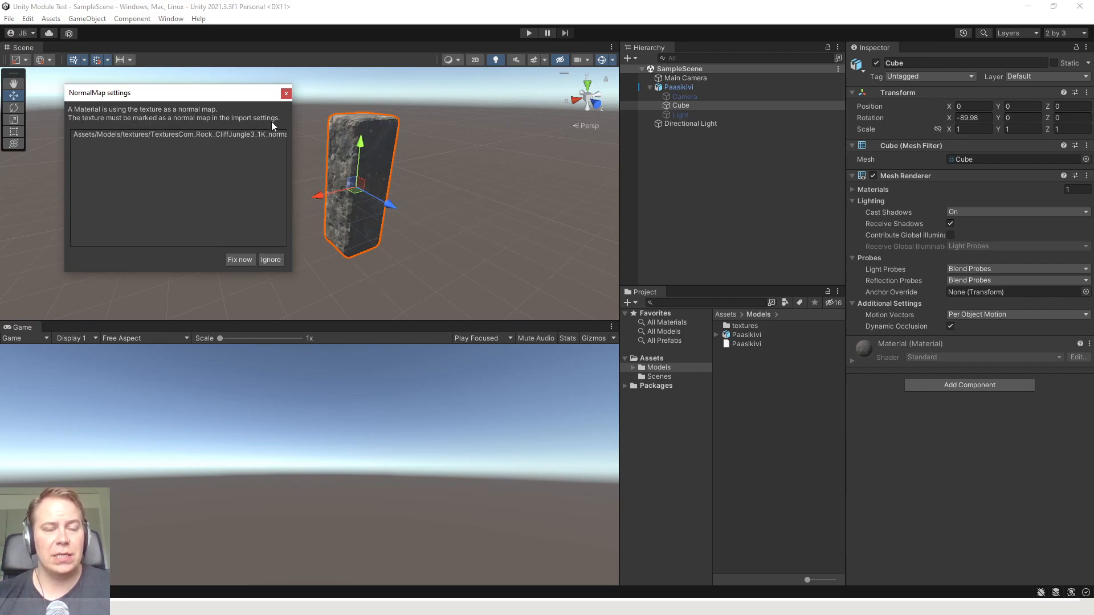
double_click(193, 134)
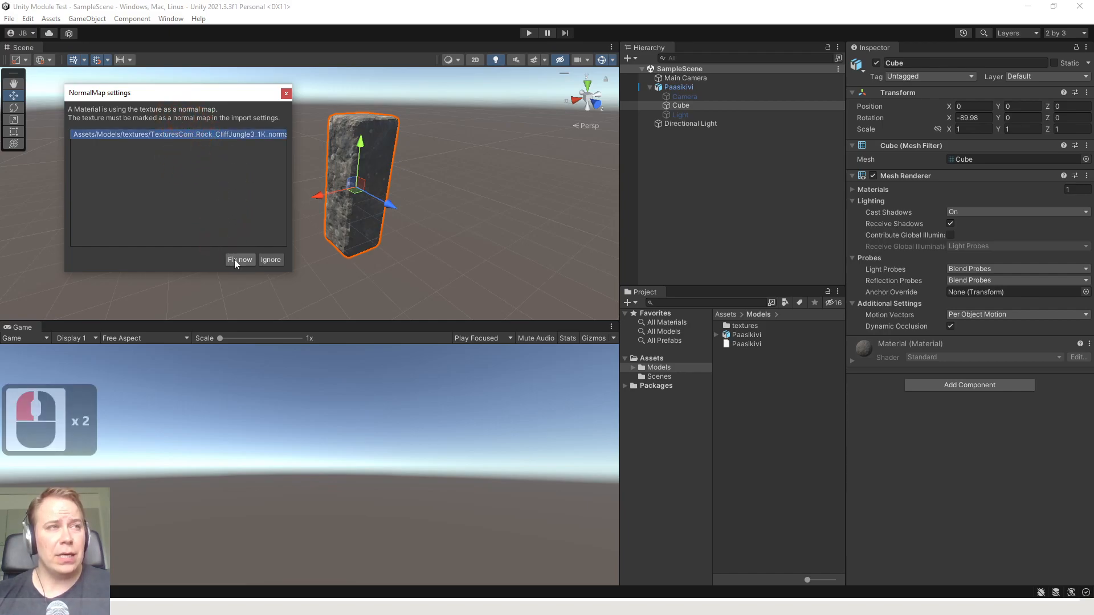
scroll(378, 191, "up", 17)
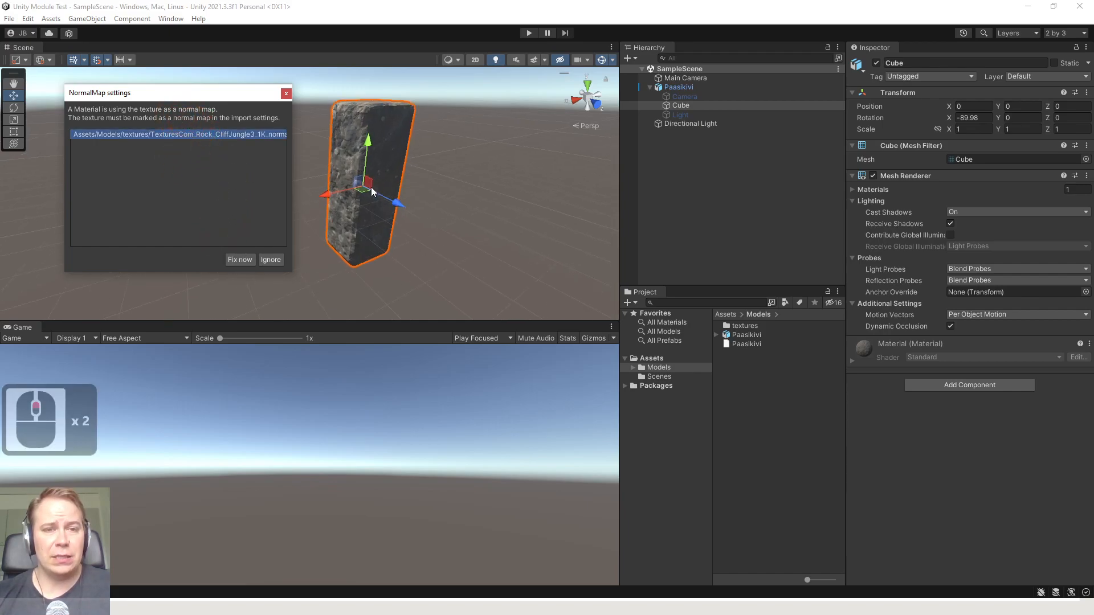
middle_click_drag(392, 149, 378, 166)
scroll(341, 212, "up", 4)
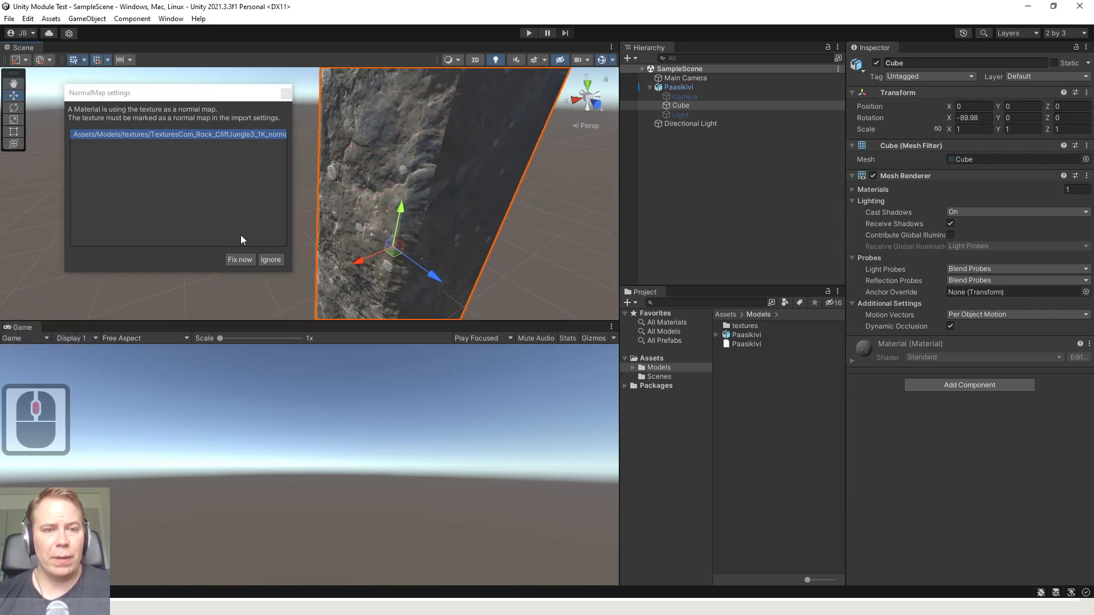
left_click(239, 260)
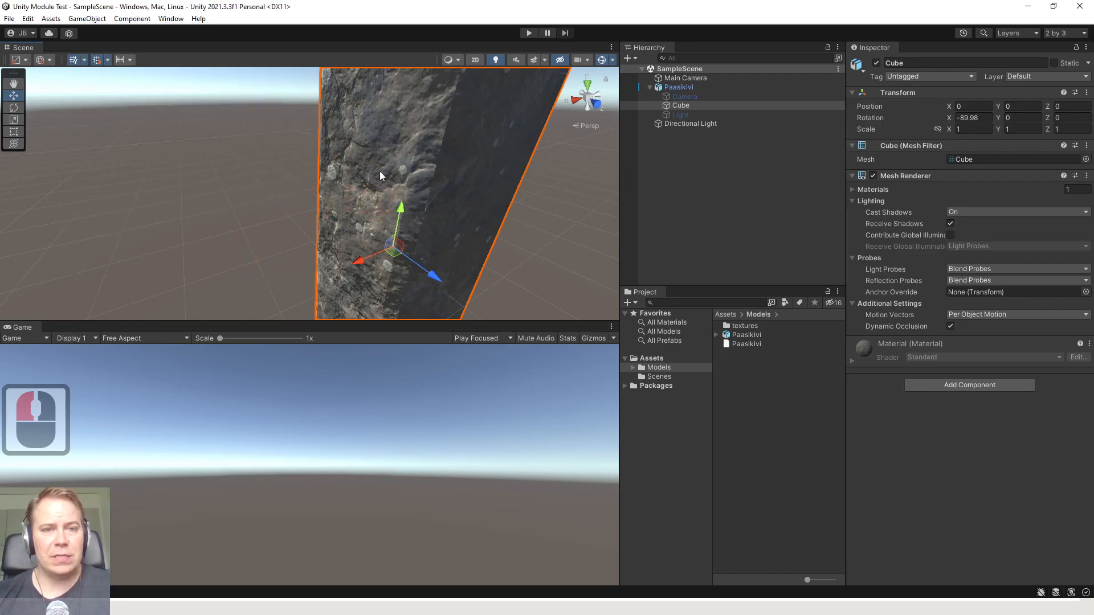
Examine the pillar's rock surface in the Scene view from close up and from farther away
scroll(373, 160, "down", 3)
scroll(317, 158, "up", 8)
middle_click_drag(369, 144, 318, 153)
scroll(276, 168, "down", 17)
left_click(275, 169)
left_click(319, 154)
scroll(264, 173, "down", 6)
scroll(337, 164, "down", 3)
scroll(342, 171, "up", 8)
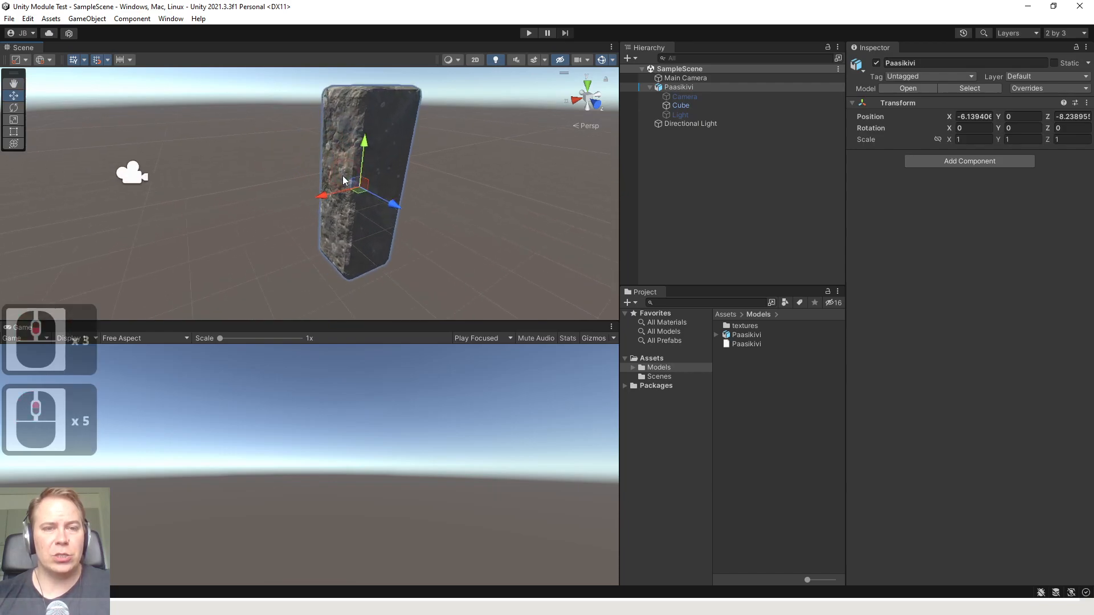
left_click(283, 140)
scroll(339, 159, "down", 7)
left_click(338, 167)
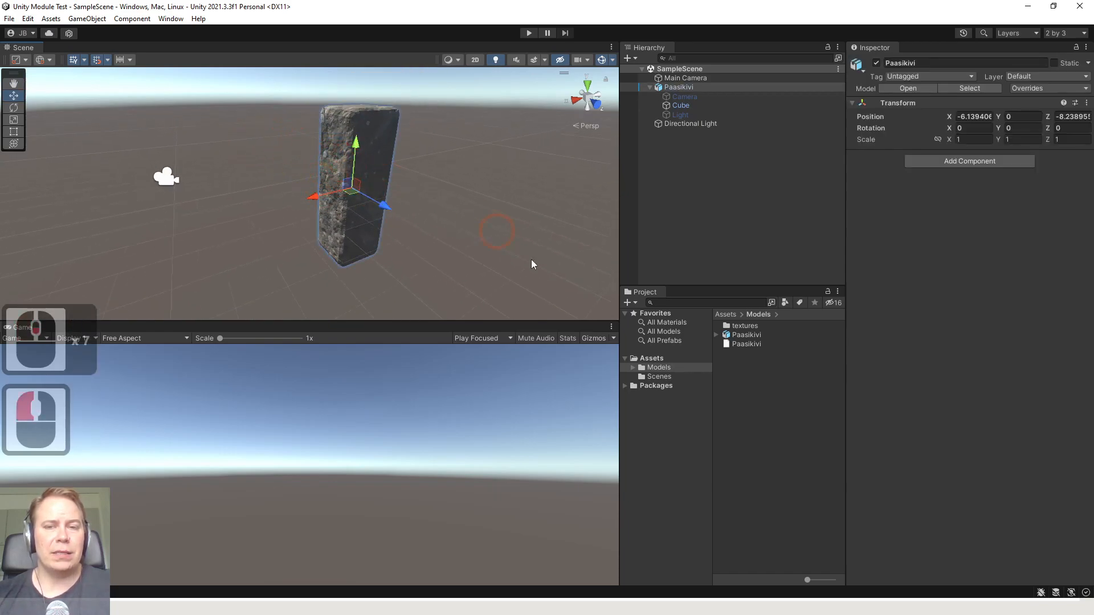
scroll(288, 144, "up", 6)
scroll(327, 169, "down", 10)
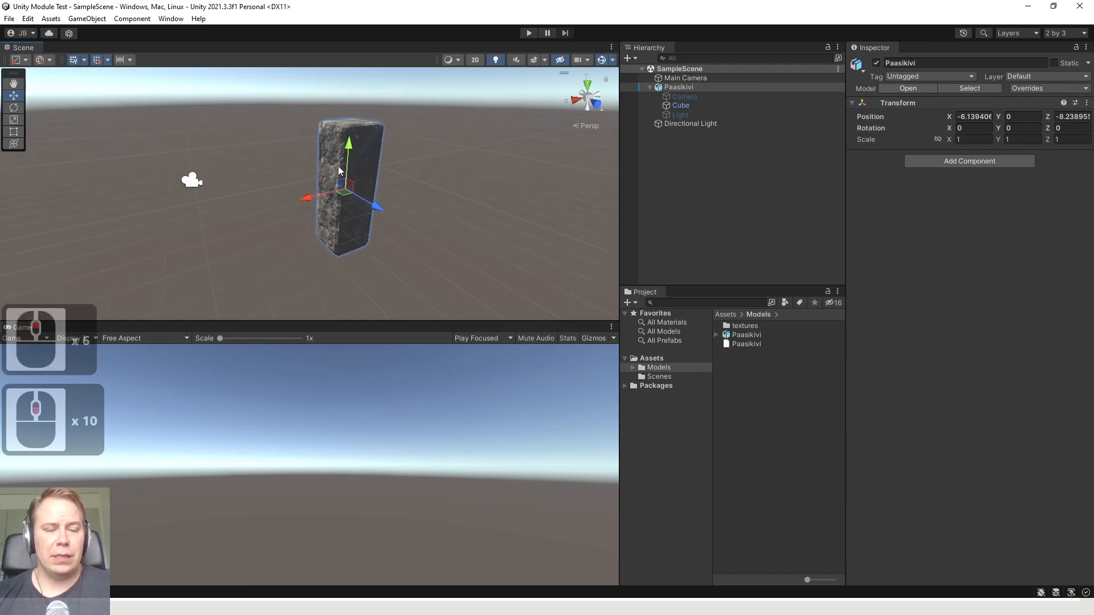
key("q")
scroll(342, 177, "up", 5)
key("Tab")
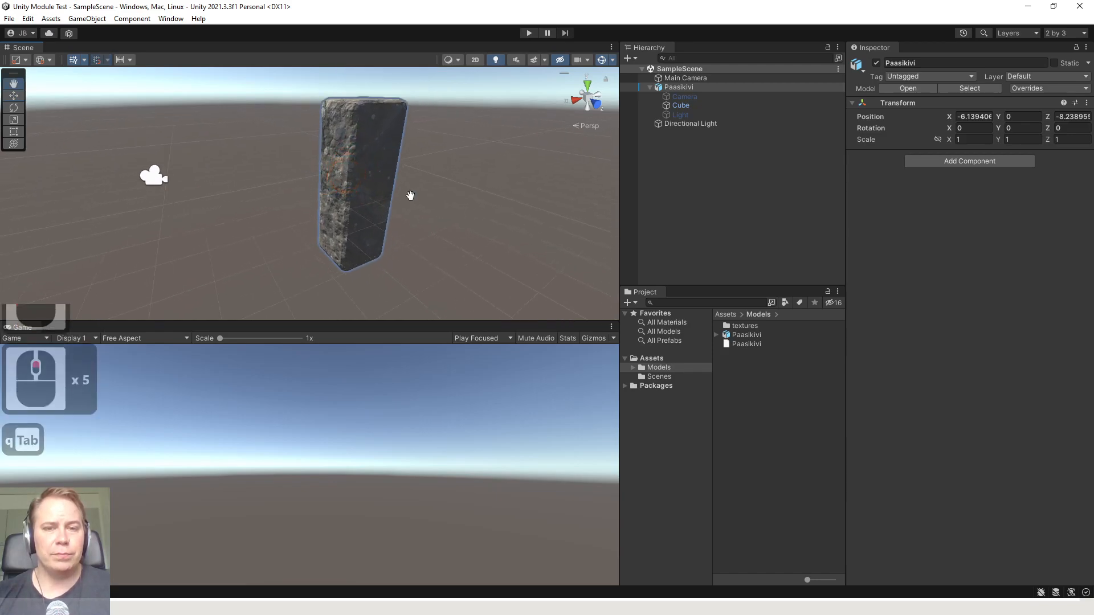
left_click(694, 432)
left_click(740, 388)
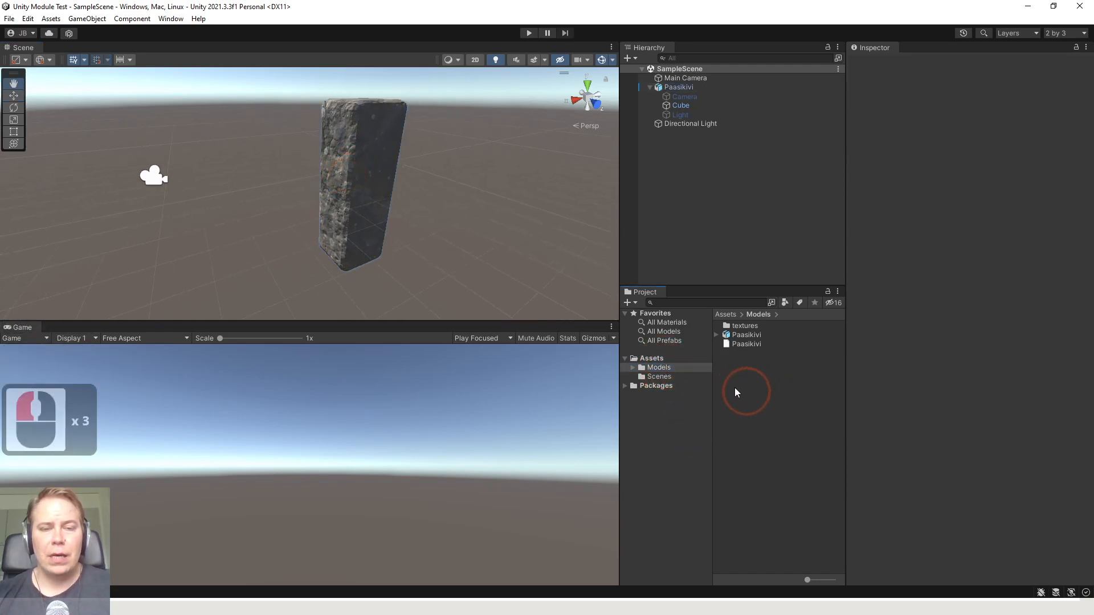
scroll(362, 188, "up", 3)
scroll(365, 188, "down", 4)
key("Tab")
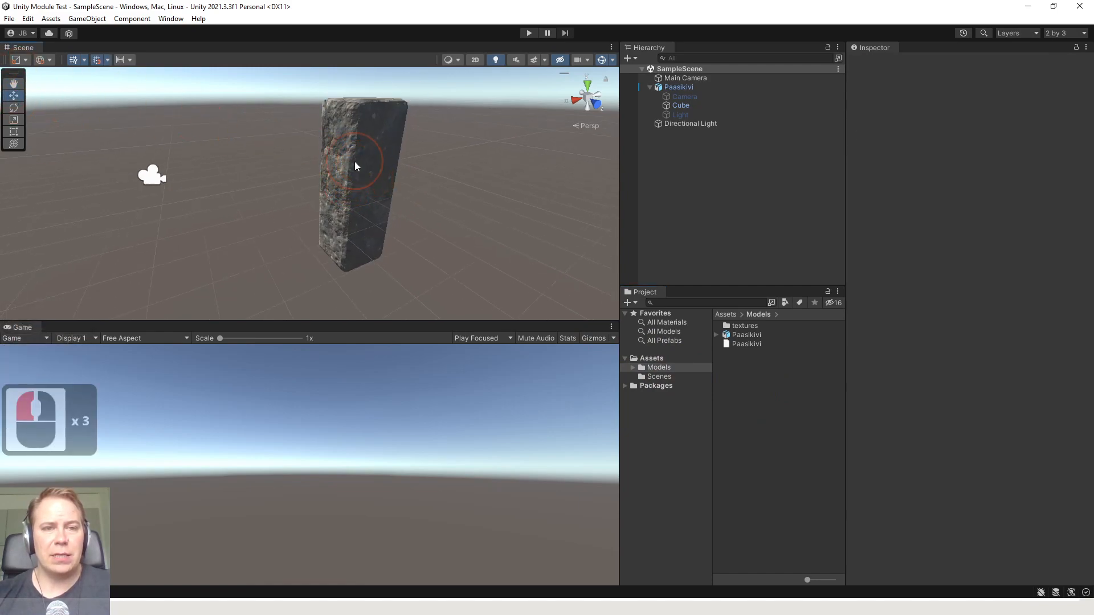
left_click(355, 164)
scroll(392, 187, "down", 2)
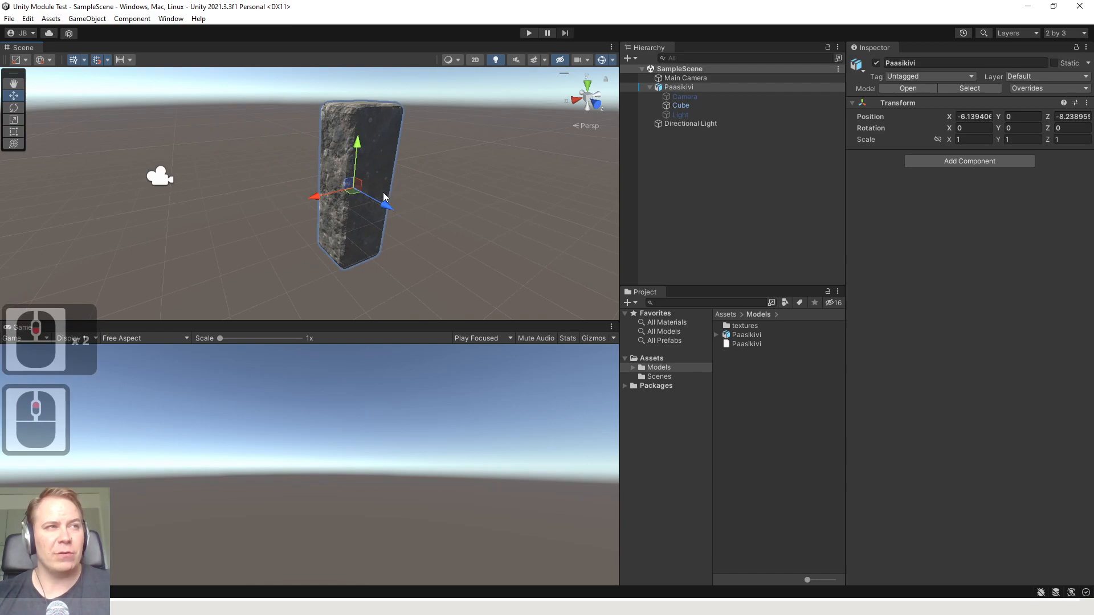
mouse_move(399, 176)
middle_mouse_down("shift")
mouse_move(398, 196)
mouse_move(392, 179)
mouse_move(410, 192)
middle_mouse_up("shift")
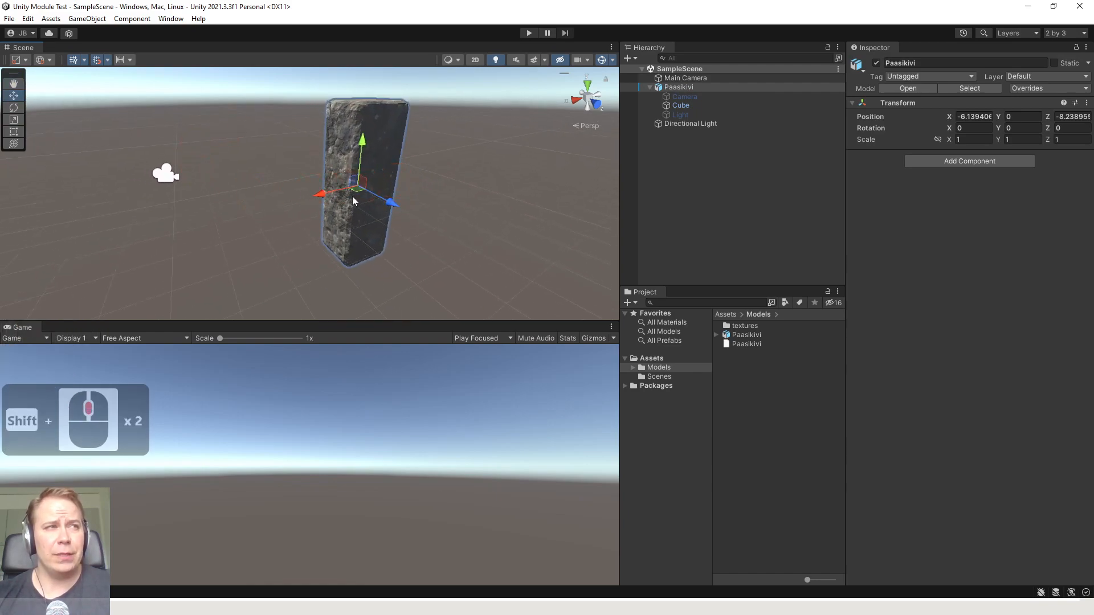
Open the Paasikivi model from the project's Models folder in Blender
left_click(756, 394)
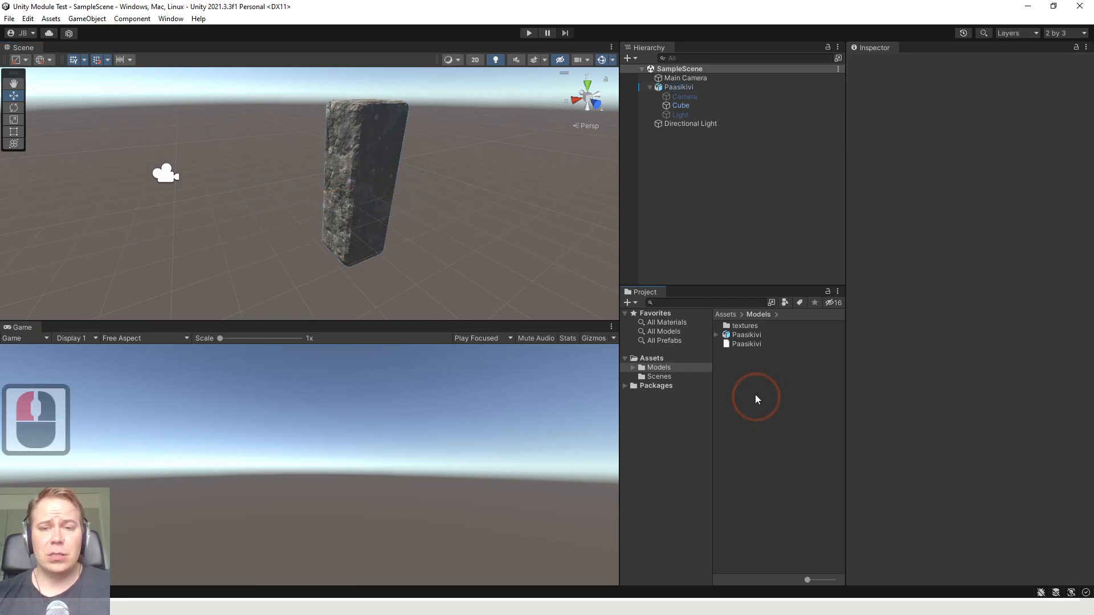
left_click(747, 334)
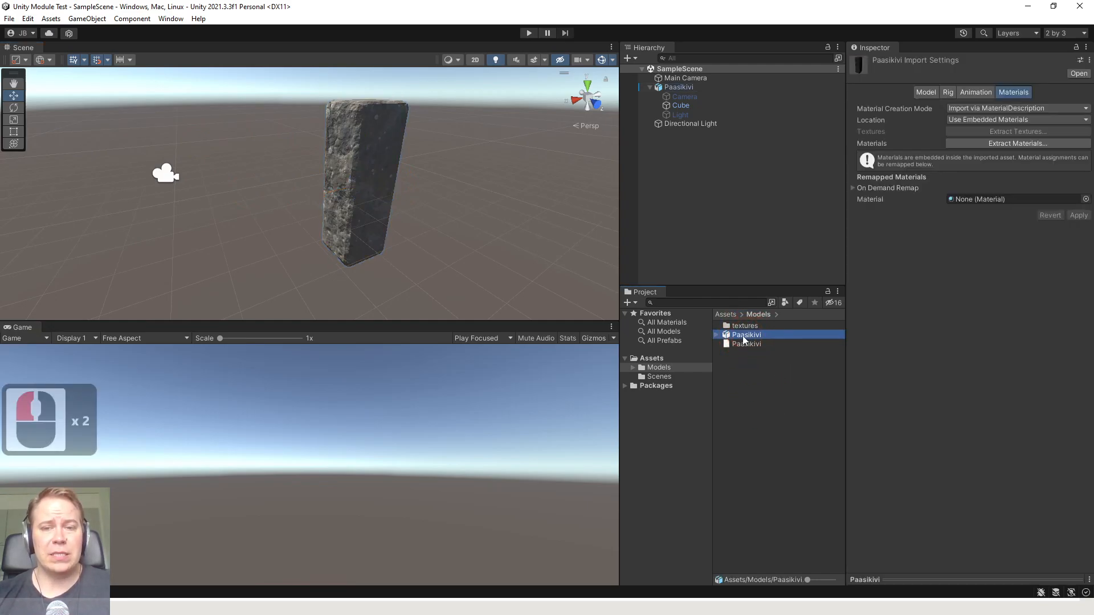
double_click(750, 337)
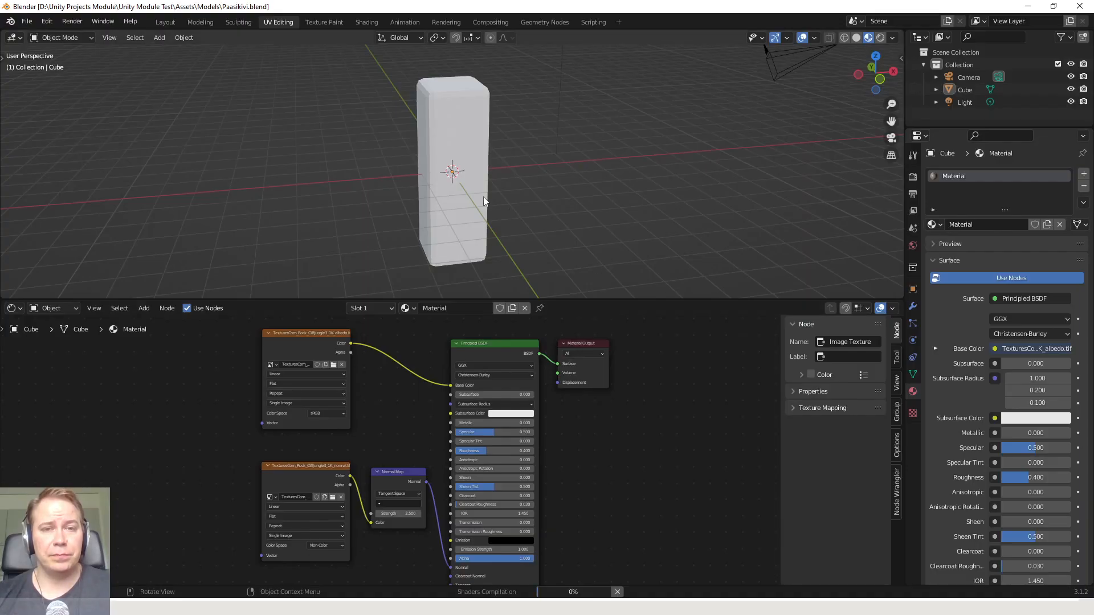
Select the pillar and join the node editor area into the 3D viewport so the viewport fills the space
scroll(485, 188, "up", 5)
scroll(476, 200, "down", 5)
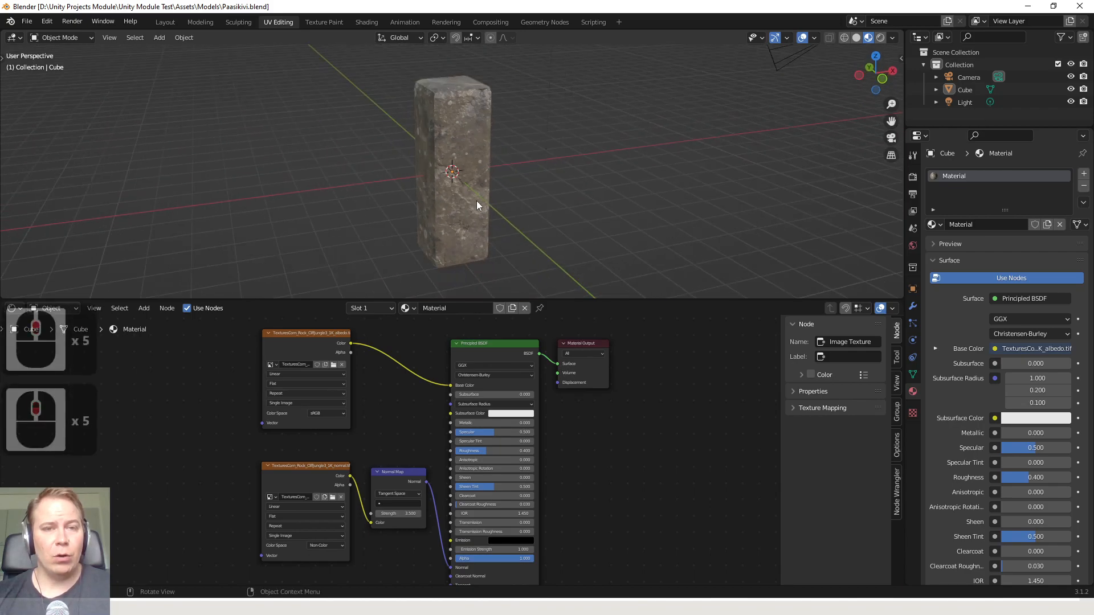
scroll(477, 203, "up", 5)
scroll(442, 191, "down", 4)
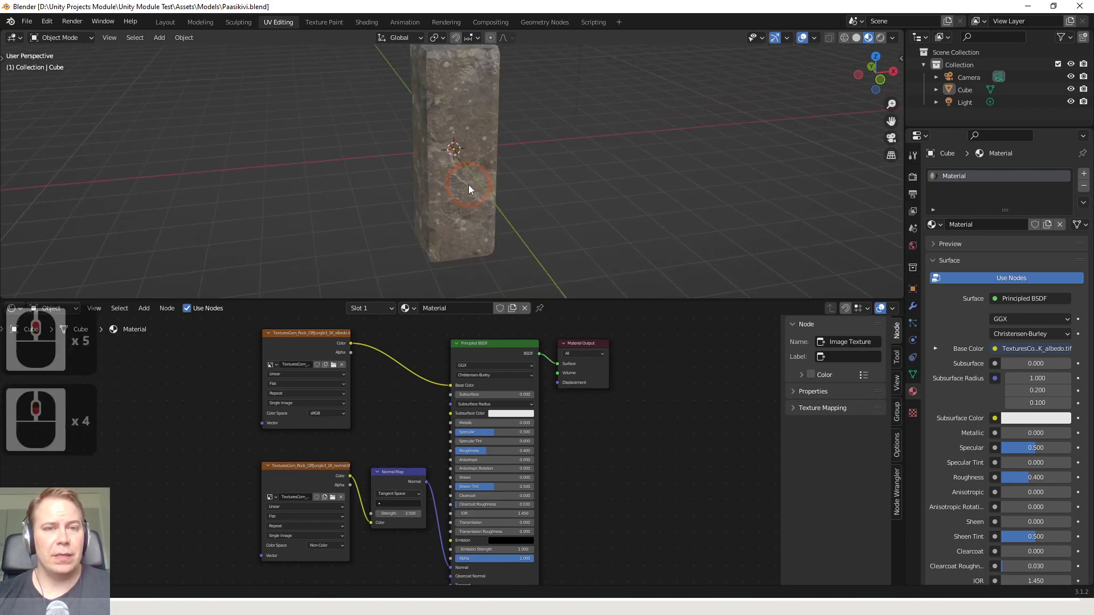
middle_click_drag(469, 185, 463, 129)
left_click(464, 131)
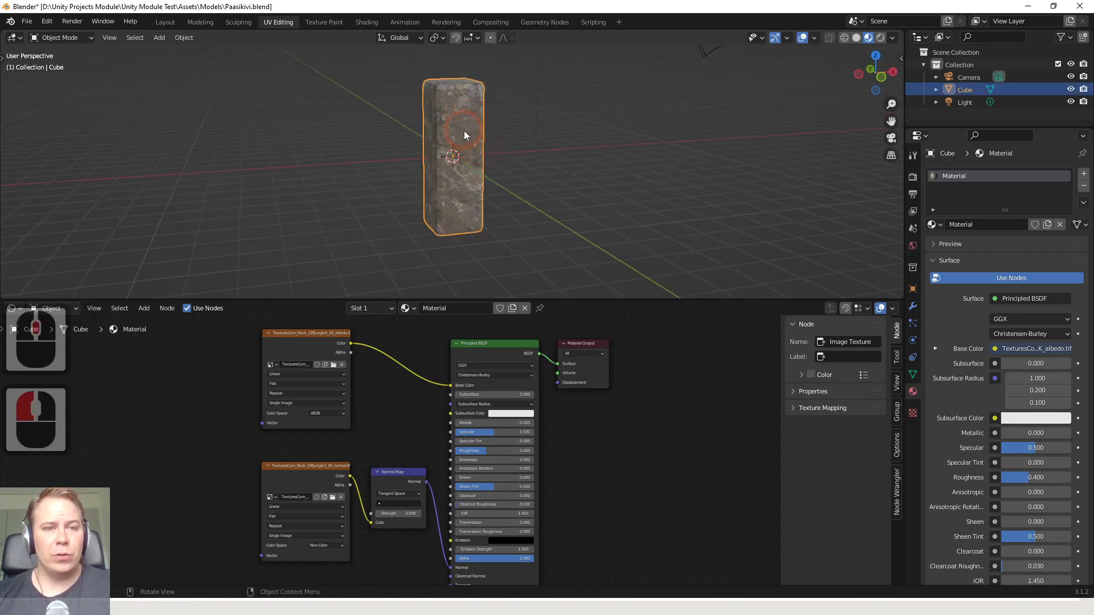
right_click(562, 298)
left_click(534, 329)
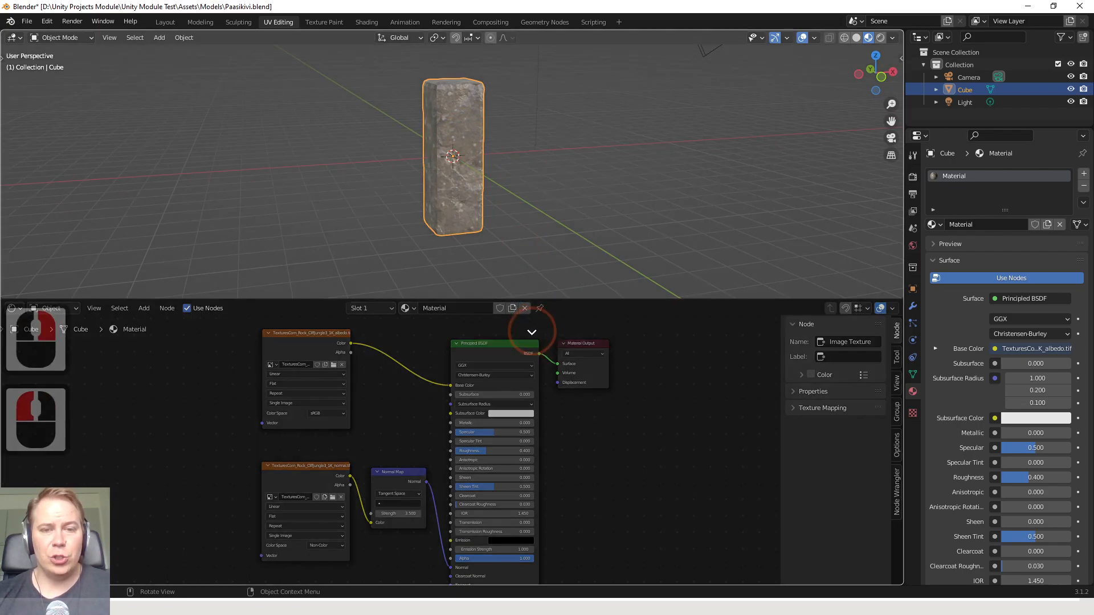
left_click(533, 353)
scroll(485, 291, "up", 7)
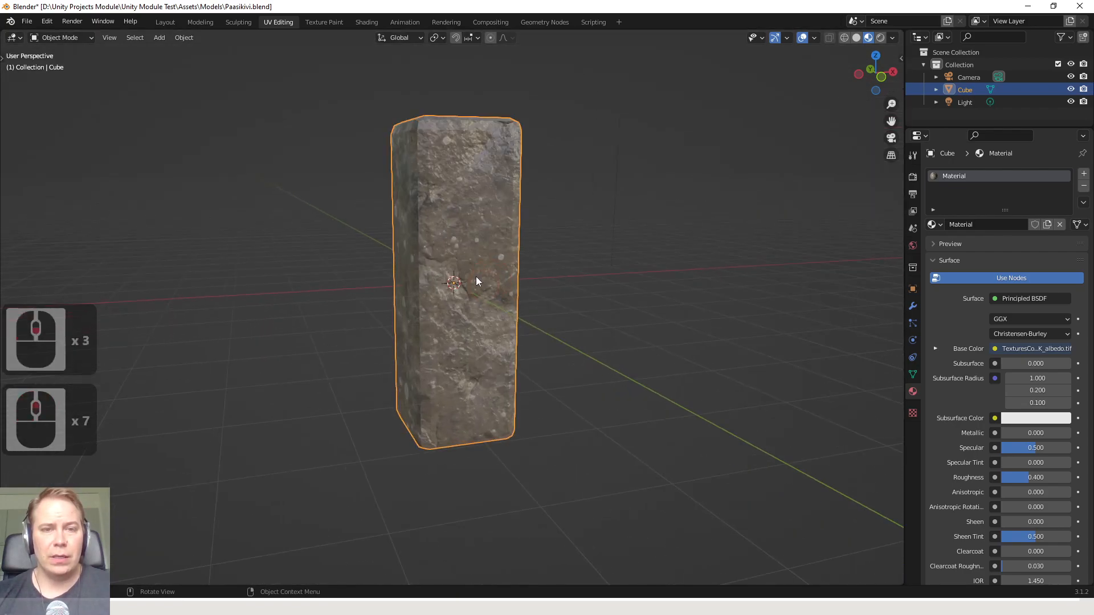
Enter Edit Mode on the pillar and box-select its whole top cap through the mesh in X-ray wireframe display
key("Tab")
mouse_move(449, 205)
middle_mouse_down()
mouse_move(456, 240)
mouse_move(454, 215)
middle_mouse_up()
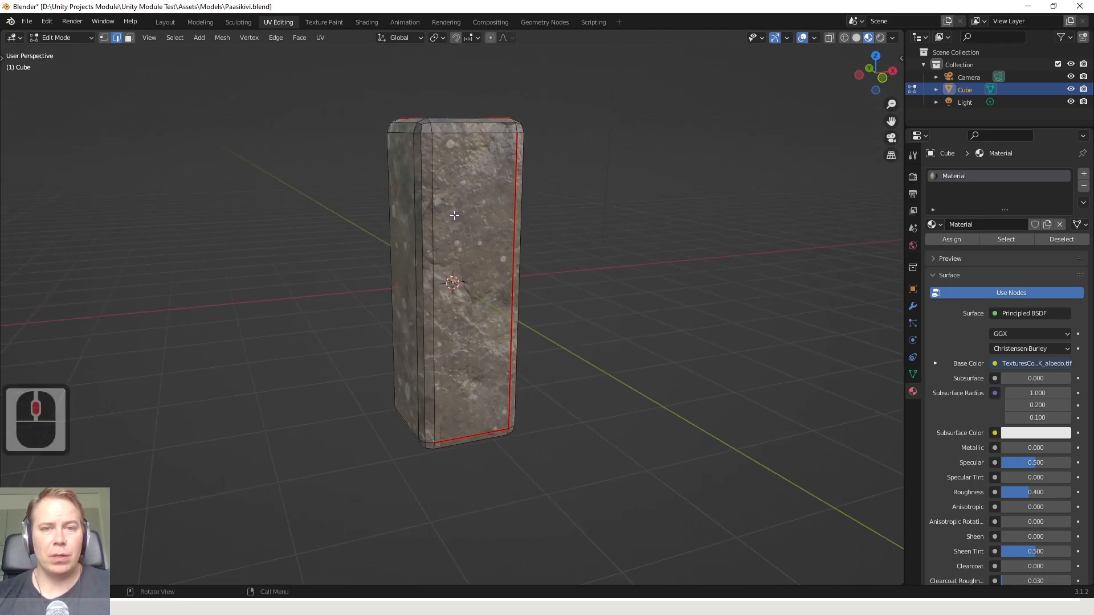
left_click(831, 38)
left_click_drag(343, 94, 585, 175)
left_click(844, 37)
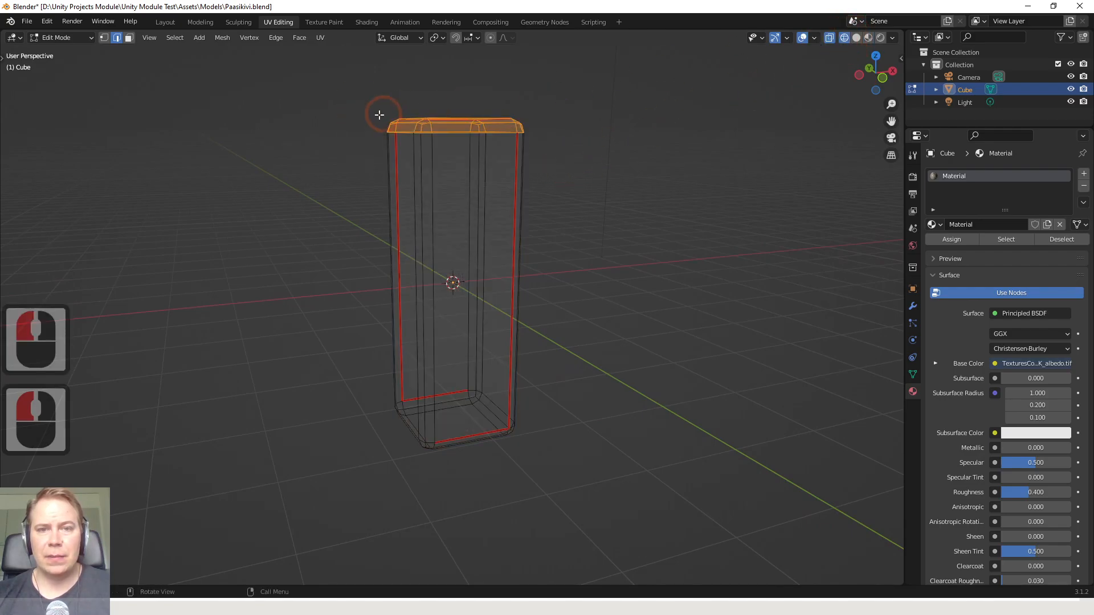
left_click_drag(353, 106, 563, 158)
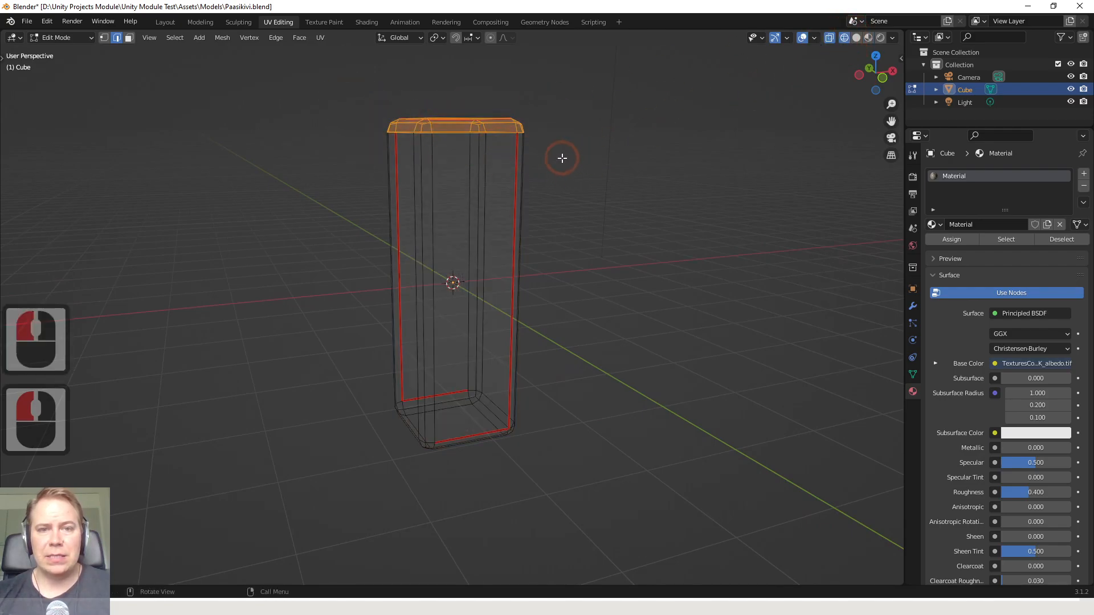
Return the viewport to Material Preview shading with the top cap still selected
left_click(832, 38)
left_click(856, 37)
left_click(831, 39)
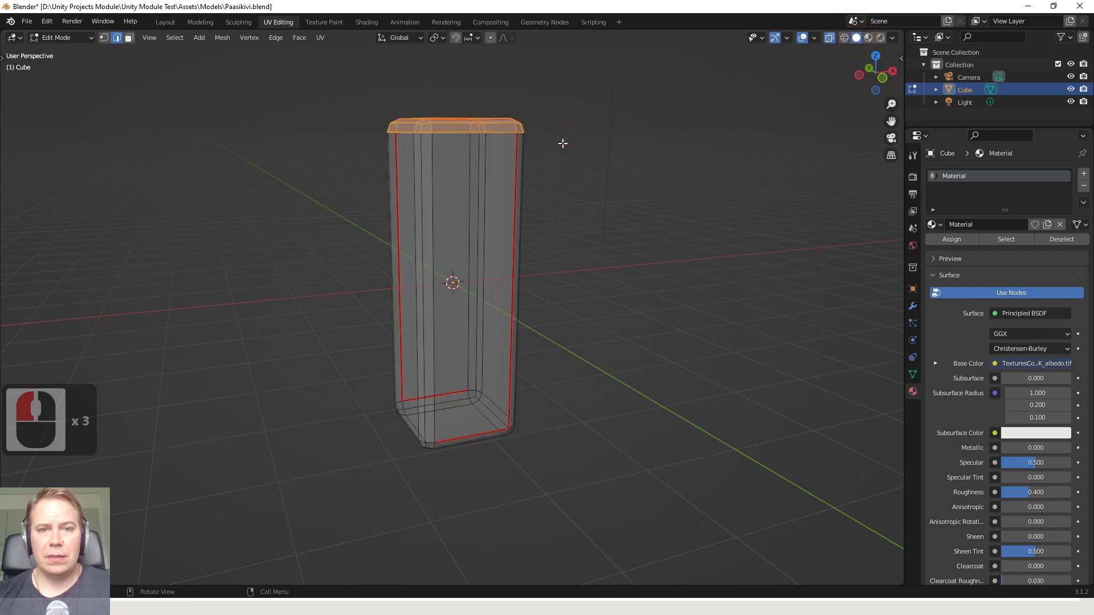
left_click(870, 38)
Move the selected top cap straight up along the Z axis to lengthen the pillar, and save the Blender file
scroll(512, 140, "down", 3)
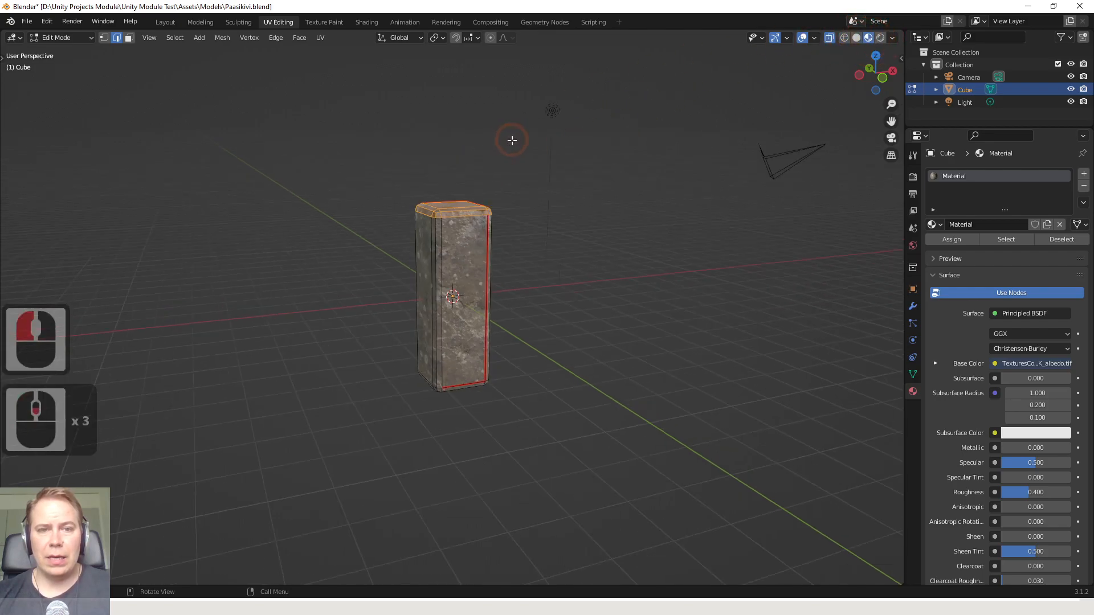
key("g")
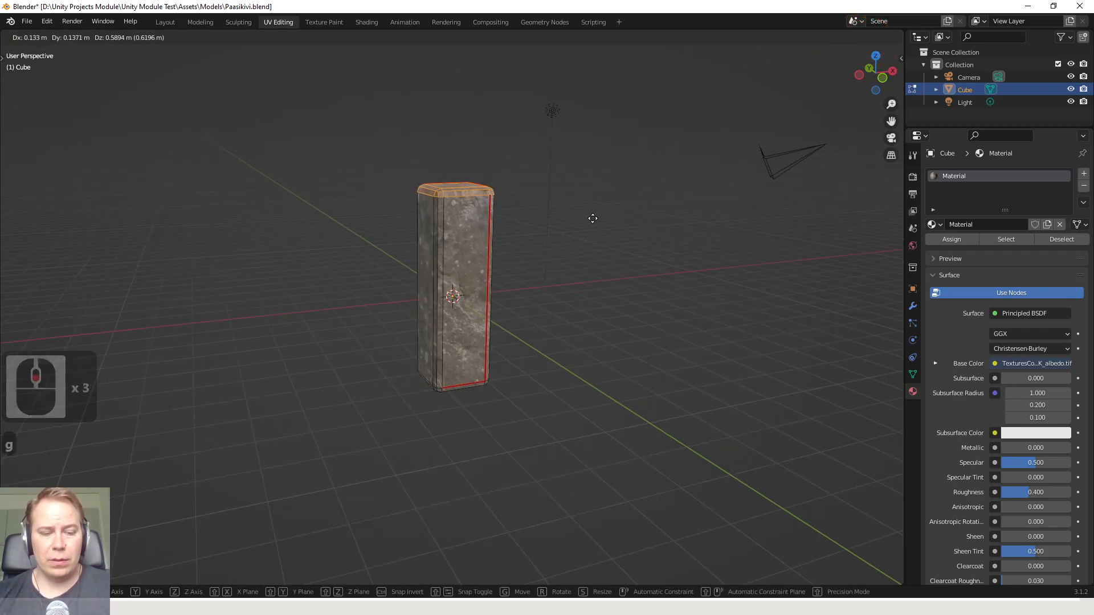
key("x")
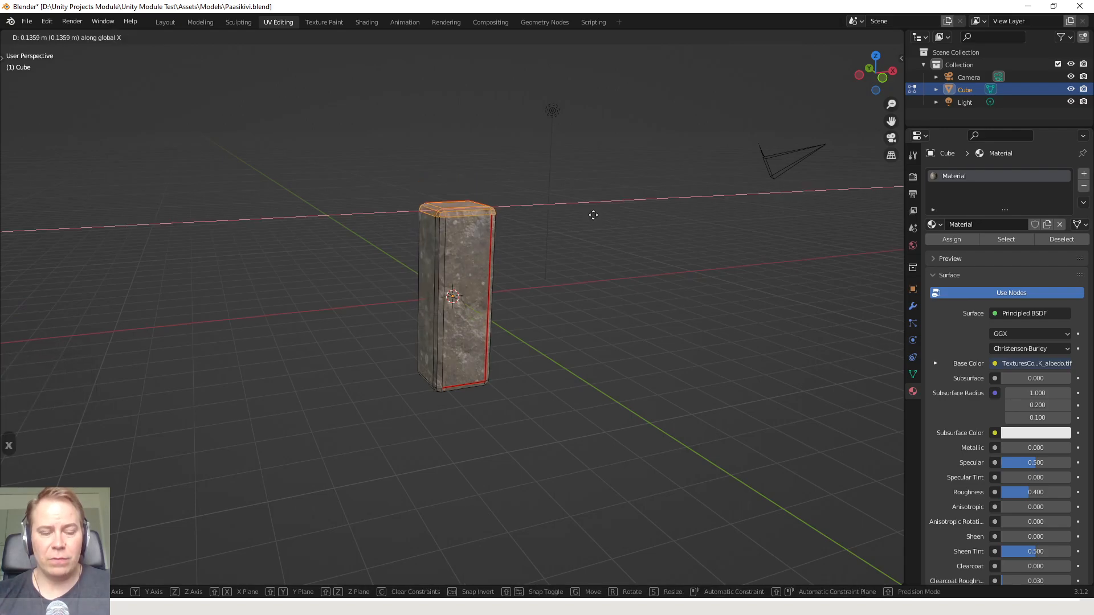
key("z")
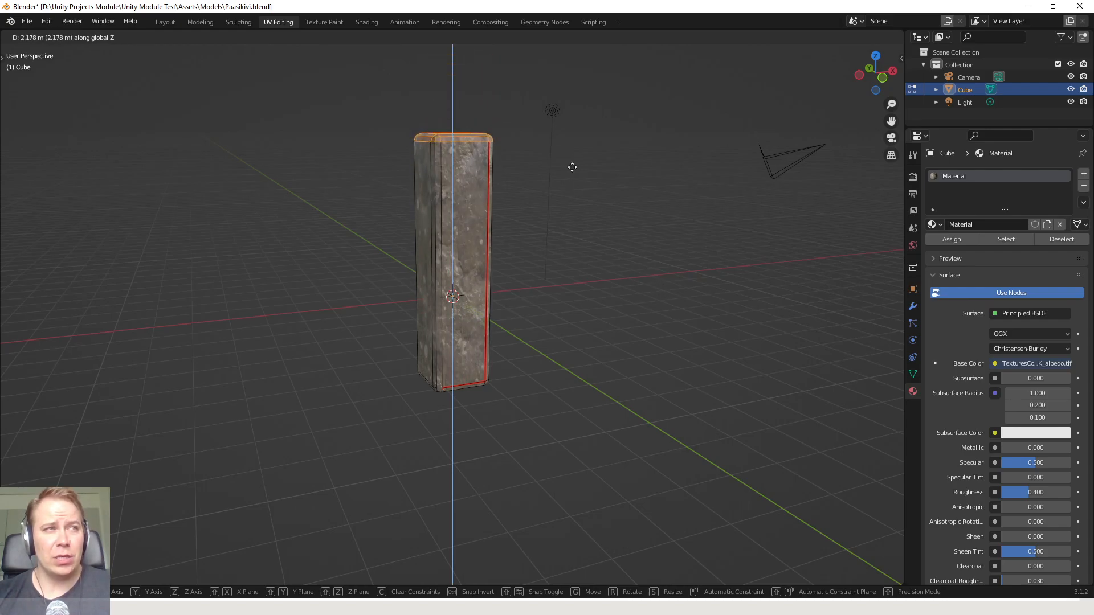
left_click(401, 77)
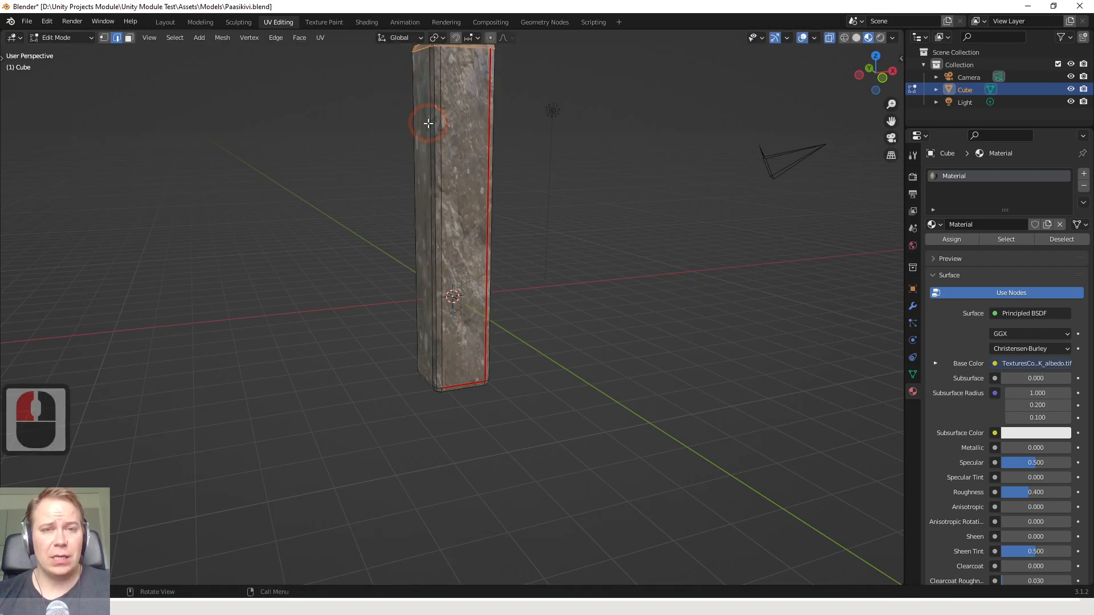
middle_click_drag(427, 122, 433, 184, "shift")
key("ctrl+s")
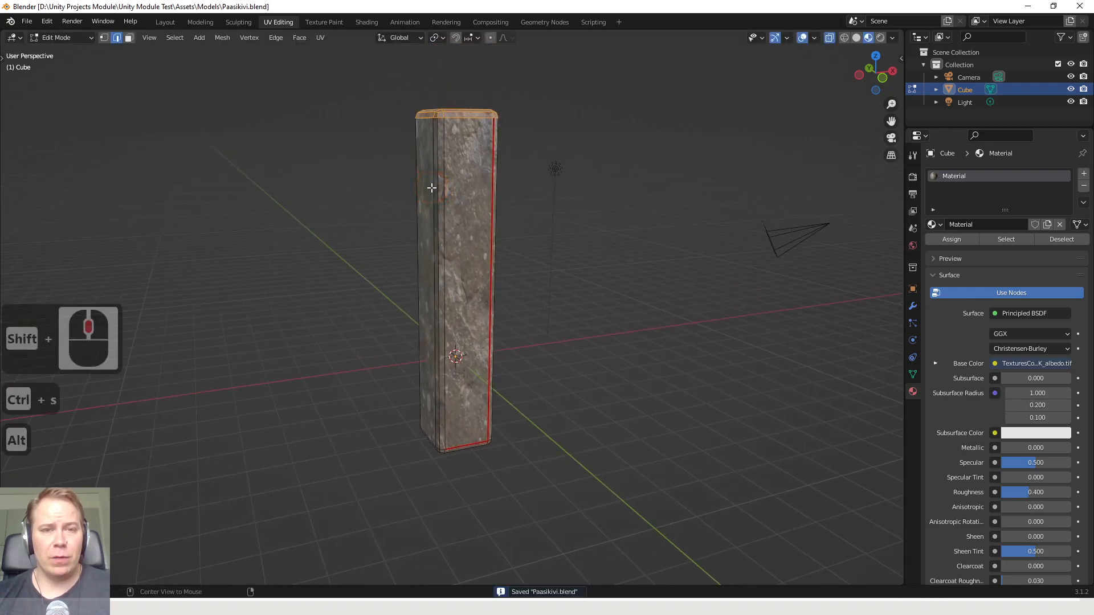
Switch back to Unity, check the reimported pillar's new height in the Scene view and select the Paasikivi object
key("alt+Tab")
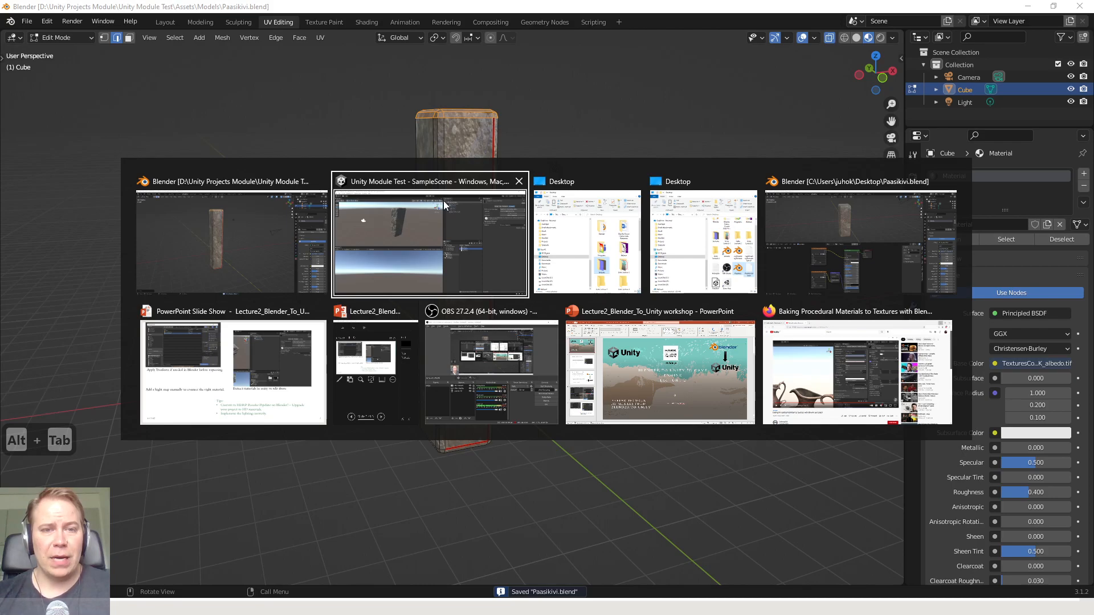
left_click(445, 204)
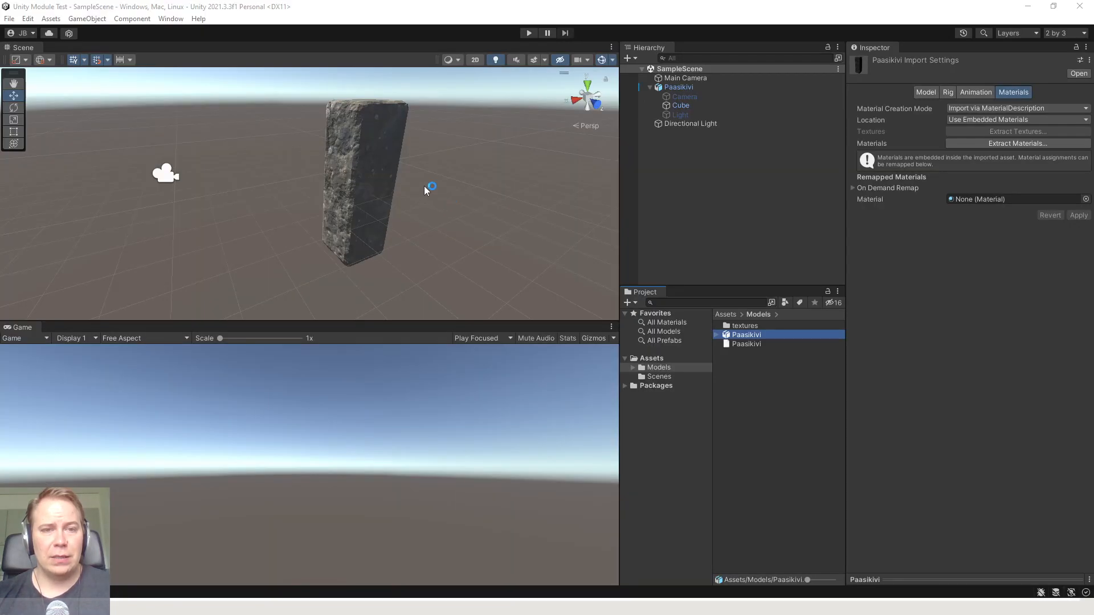
scroll(424, 186, "down", 3)
middle_click_drag(424, 186, 383, 211)
scroll(392, 207, "down", 7)
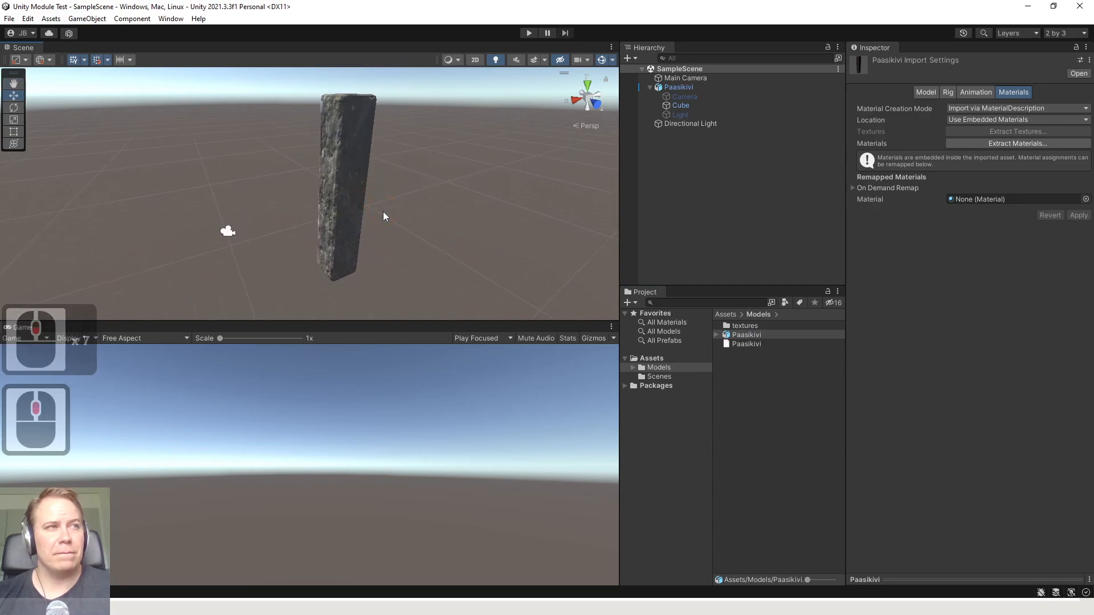
left_click(344, 209)
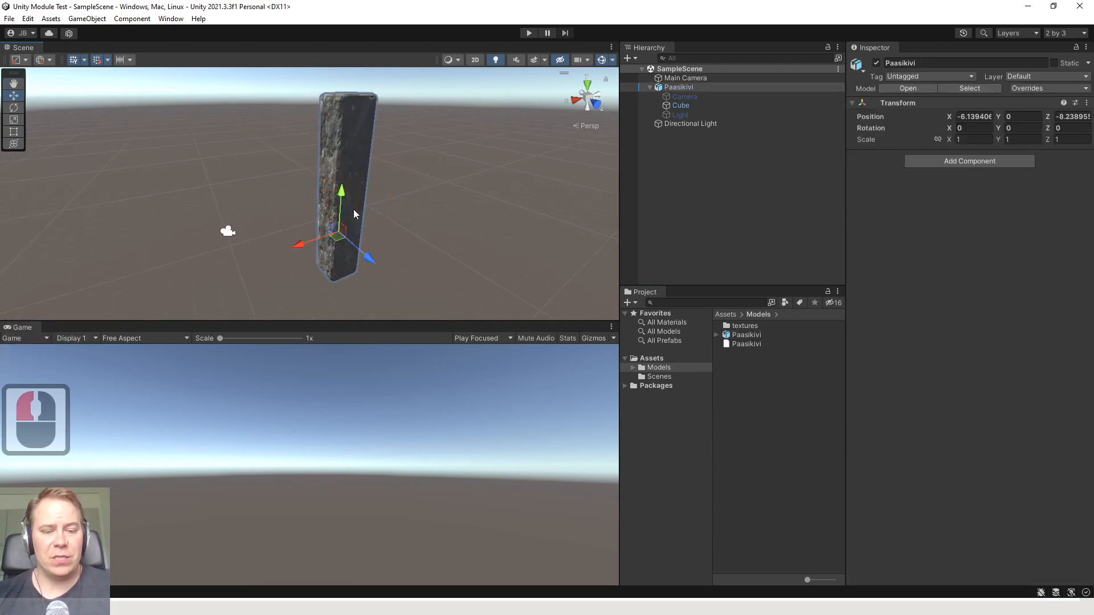
Examine the reimported Paasikivi pillar and its textured sides up close in the Scene view
key("f")
middle_click_drag(337, 212, 376, 185)
scroll(414, 204, "up", 5)
scroll(413, 203, "down", 5)
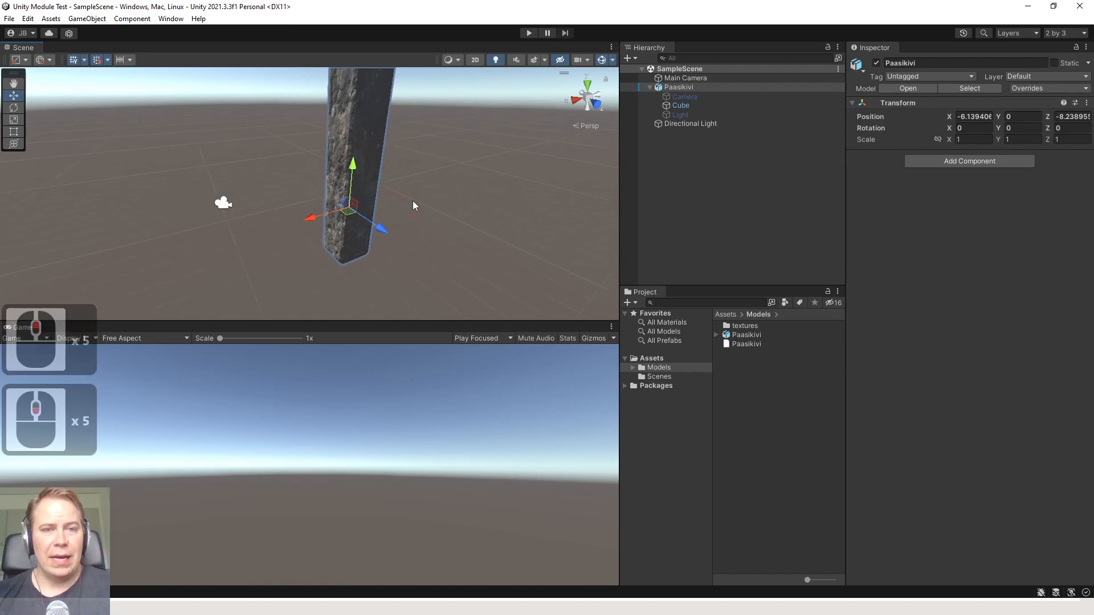
left_click(393, 210)
left_click(358, 211)
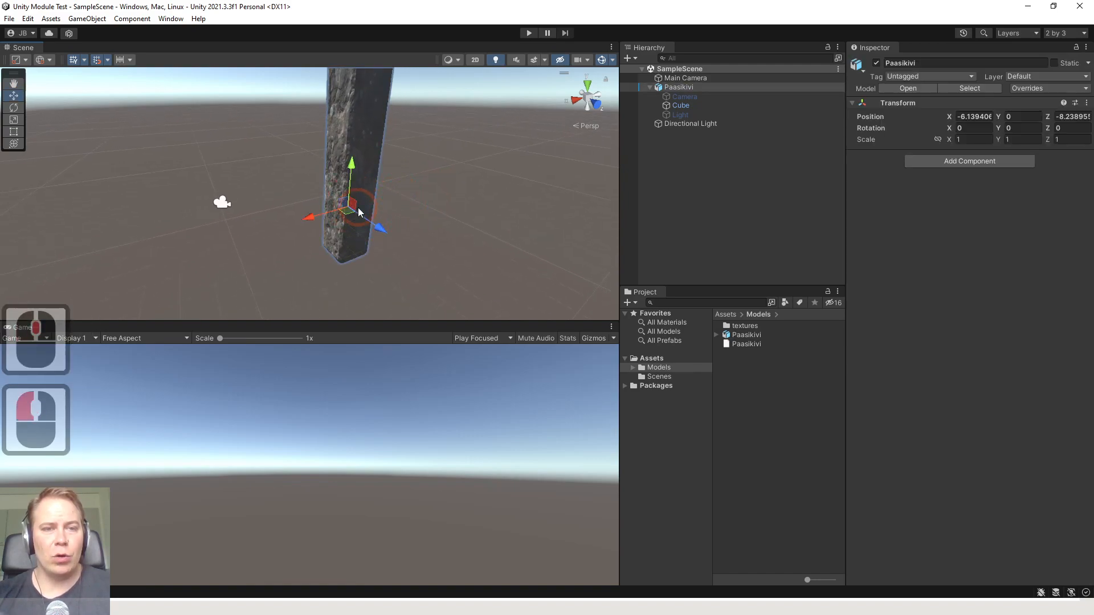
scroll(376, 243, "up", 4)
scroll(388, 212, "down", 3)
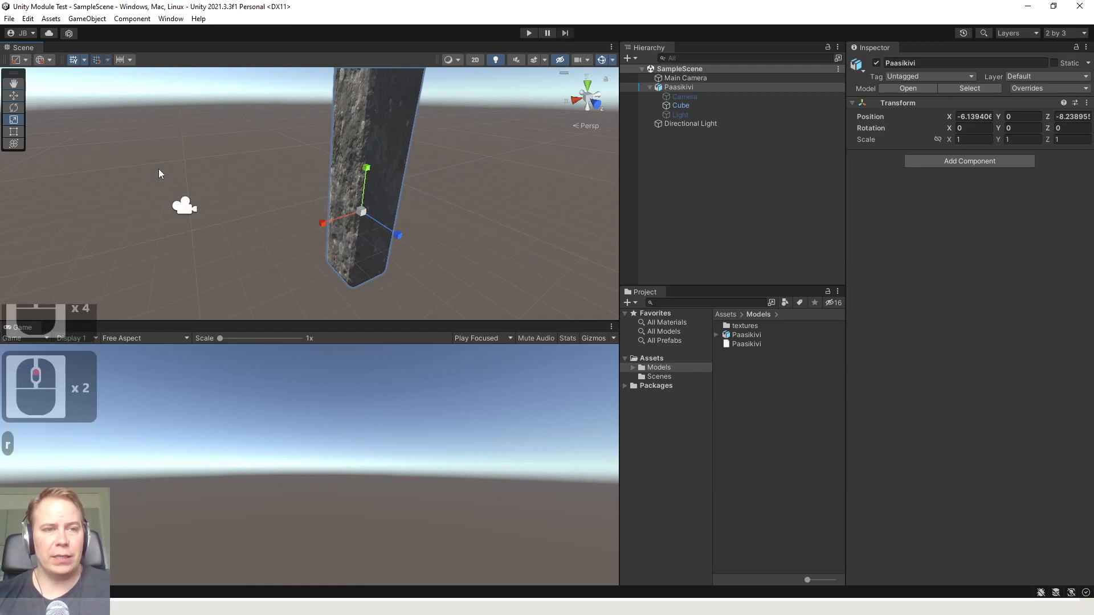
Try rotating the Paasikivi pillar with the Rotate tool and undo the rotation
key("e")
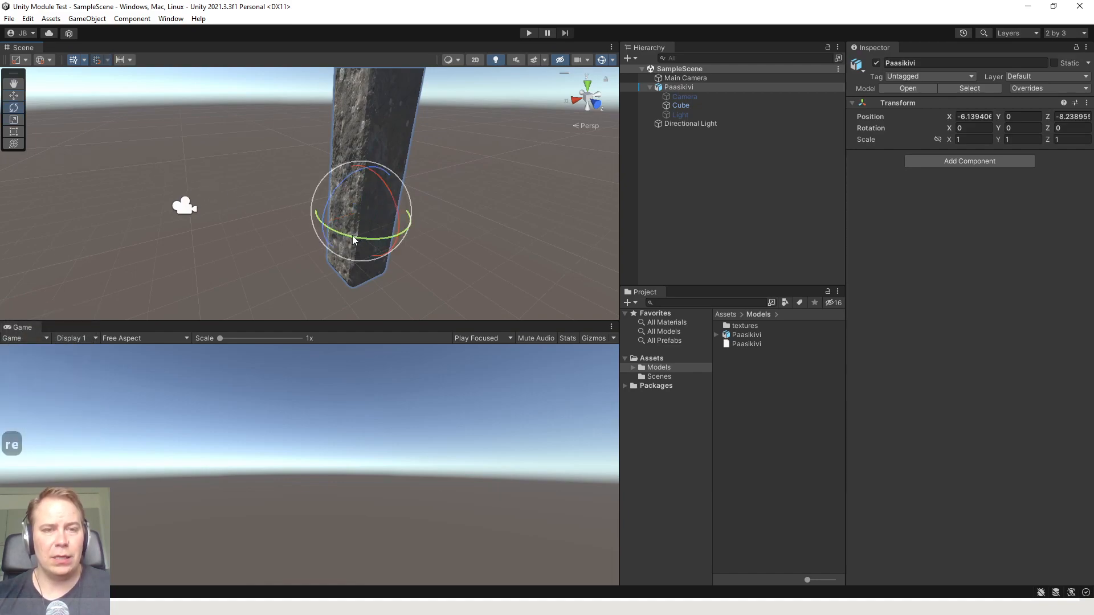
left_click_drag(353, 239, 429, 142)
key("ctrl+z")
key("ctrl+z")
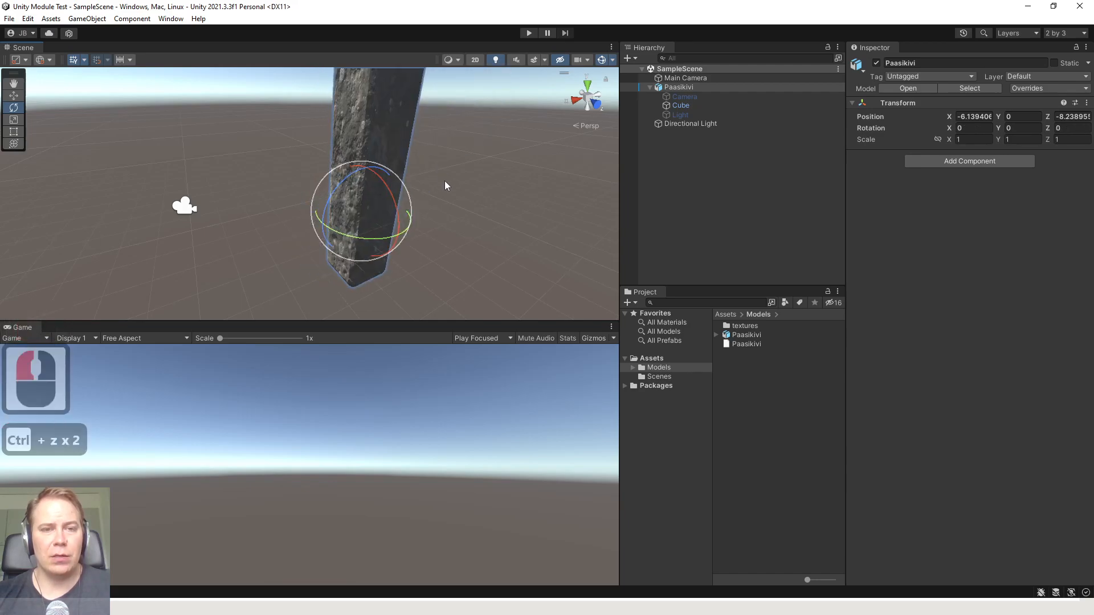
left_click(445, 186)
left_click(379, 210)
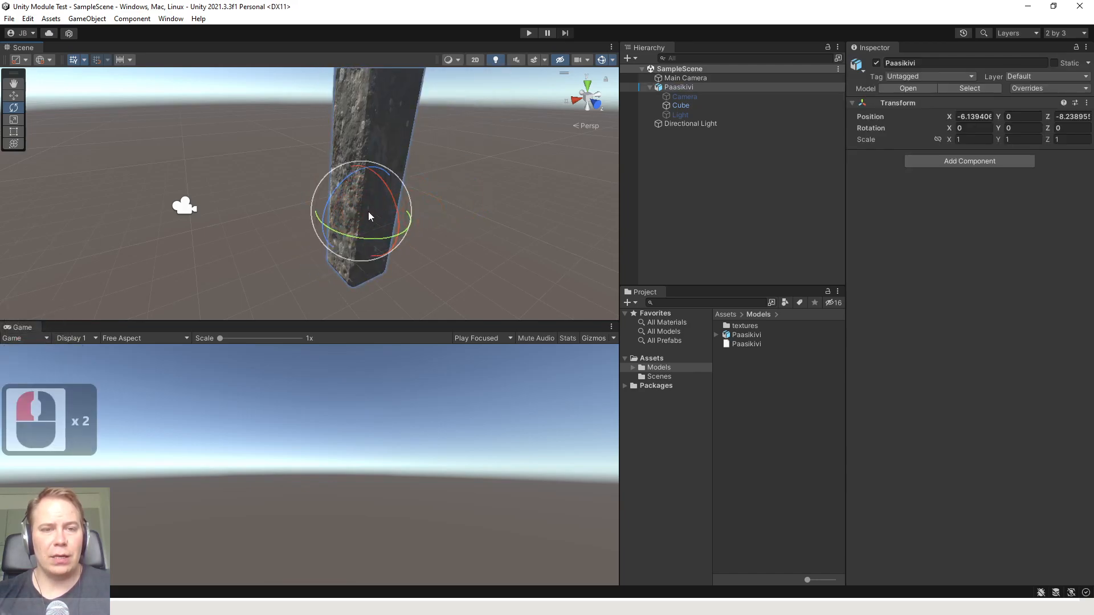
middle_click_drag(368, 212, 362, 201)
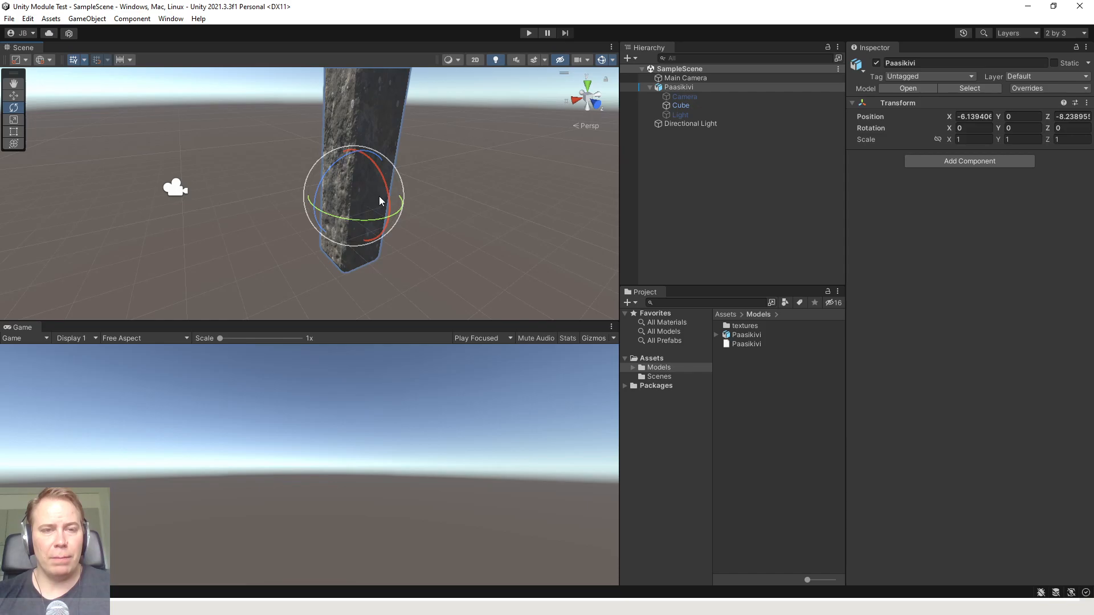
key("ctrl+shift+z")
key("ctrl+shift+z")
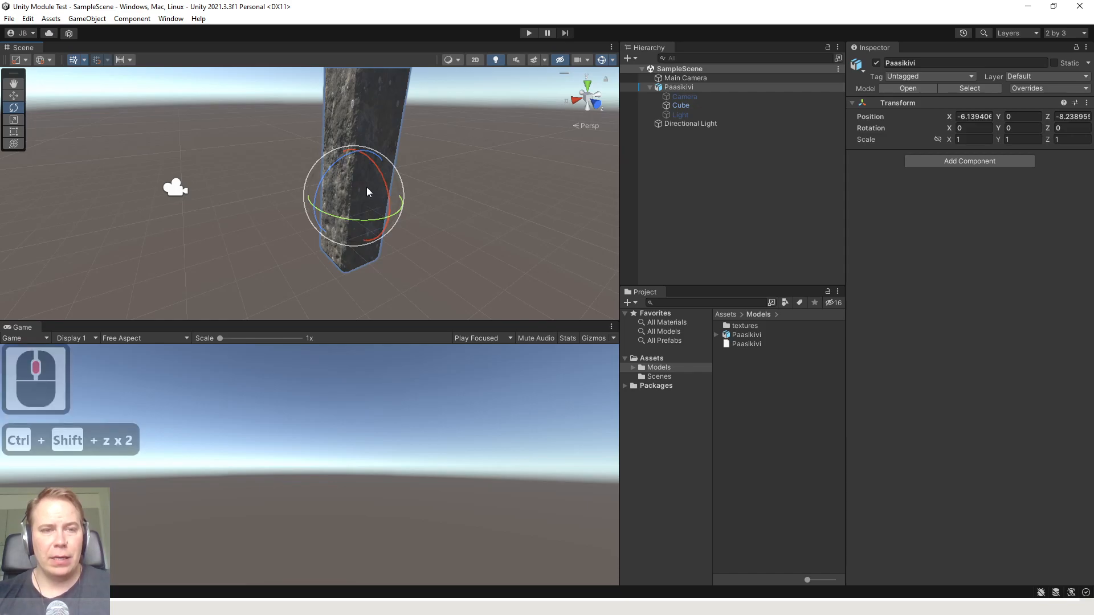
Frame the whole Paasikivi pillar in the Scene view, deselect it and switch to the Hand tool
scroll(367, 187, "up", 4)
left_click(415, 175)
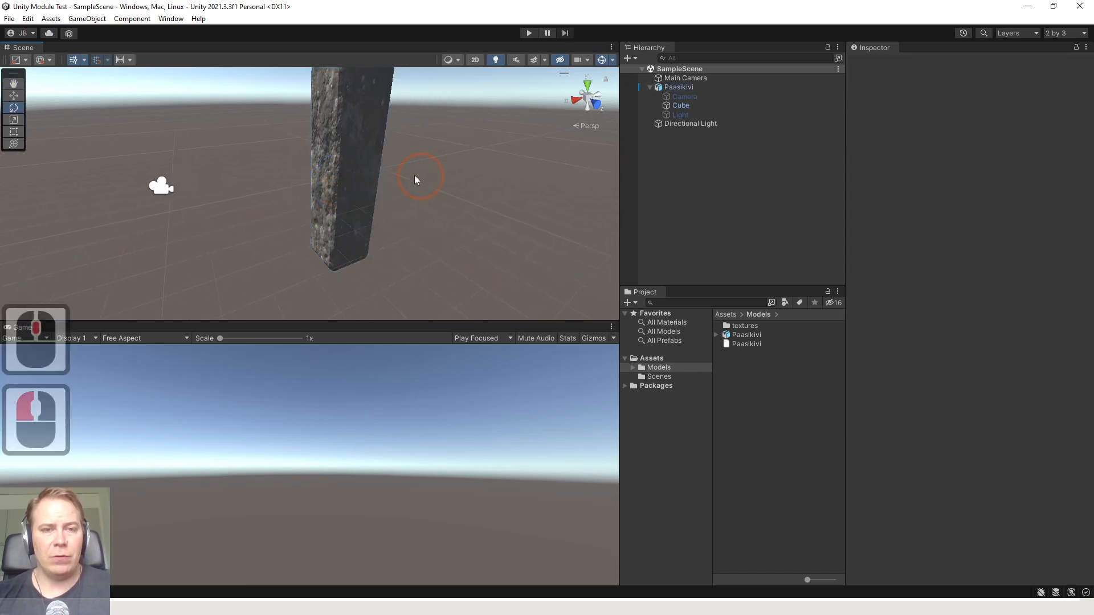
left_click(354, 176)
scroll(403, 176, "up", 6)
key("f")
key("f")
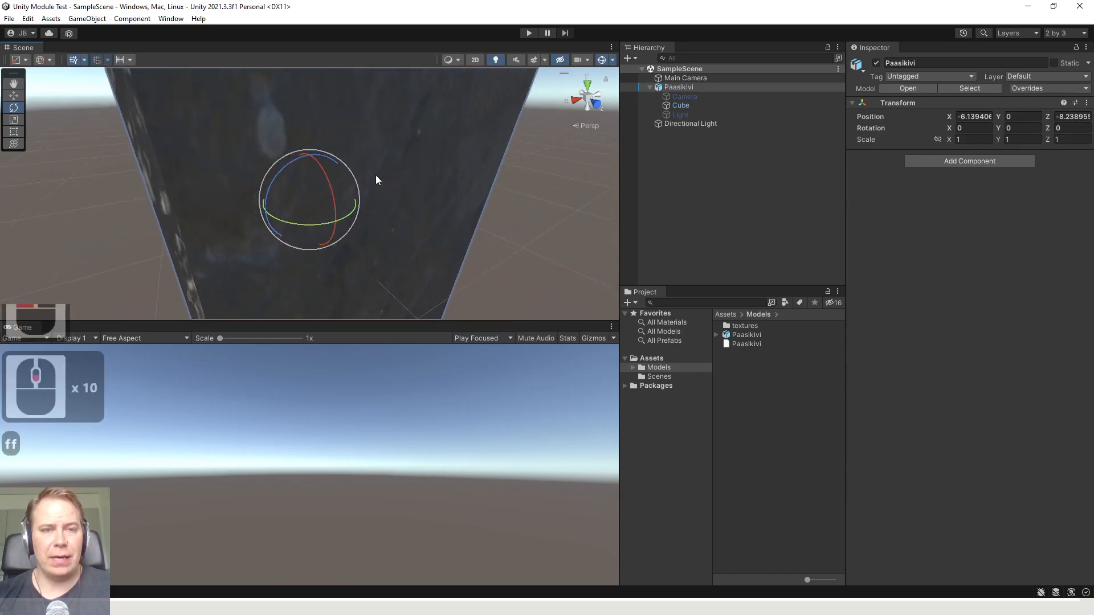
key("f")
key("f")
key("f")
left_click(441, 216)
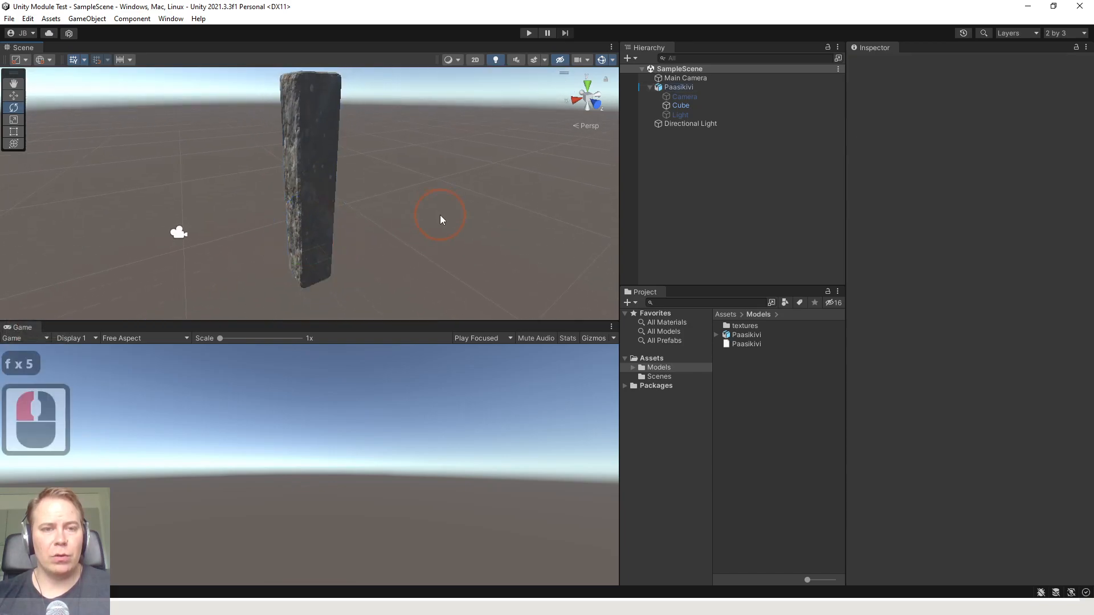
left_click(15, 83)
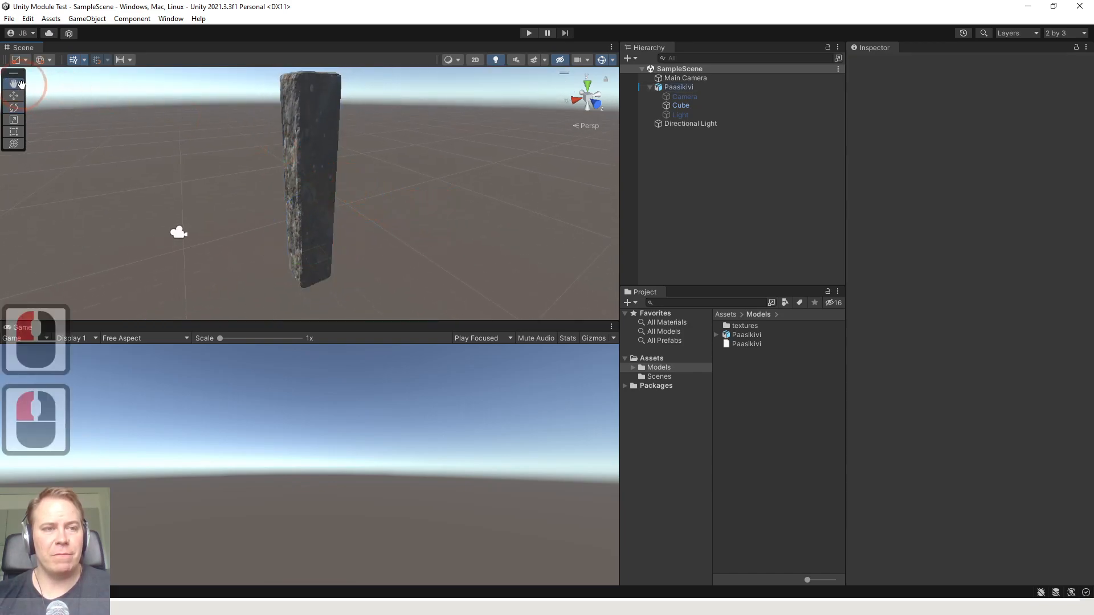
left_click(317, 183)
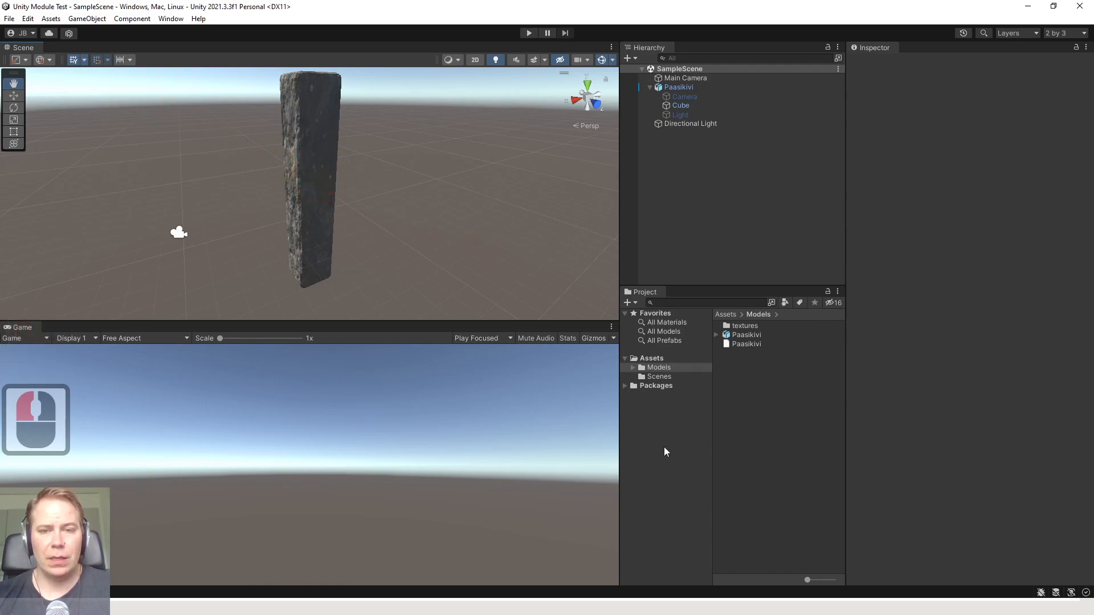
Delete the textures folder and both Paasikivi files from the project's Models folder
left_click(661, 395)
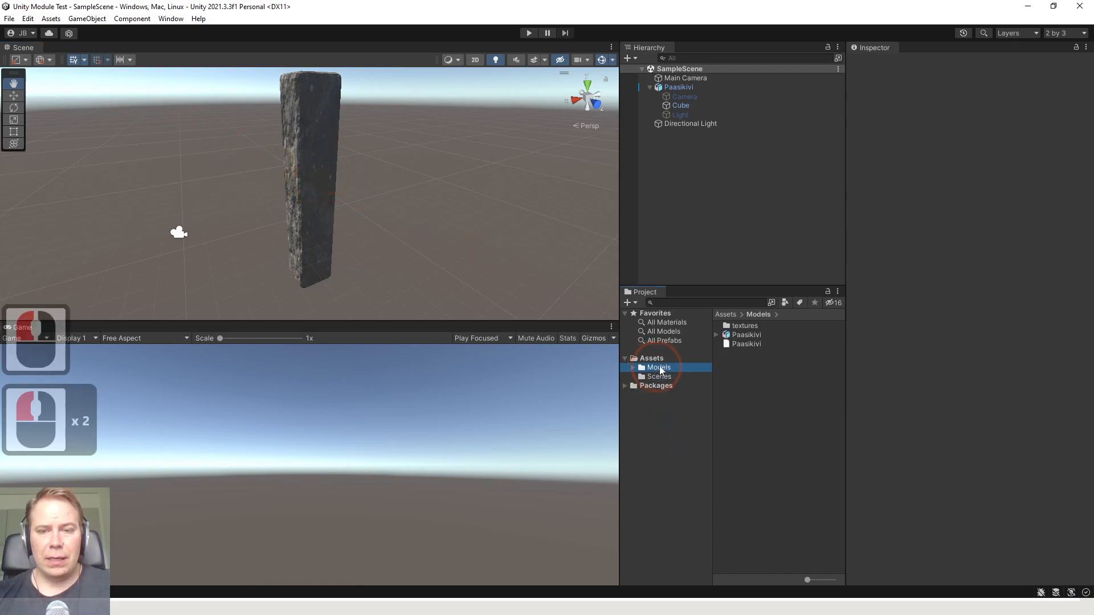
double_click(746, 342)
left_click(745, 326)
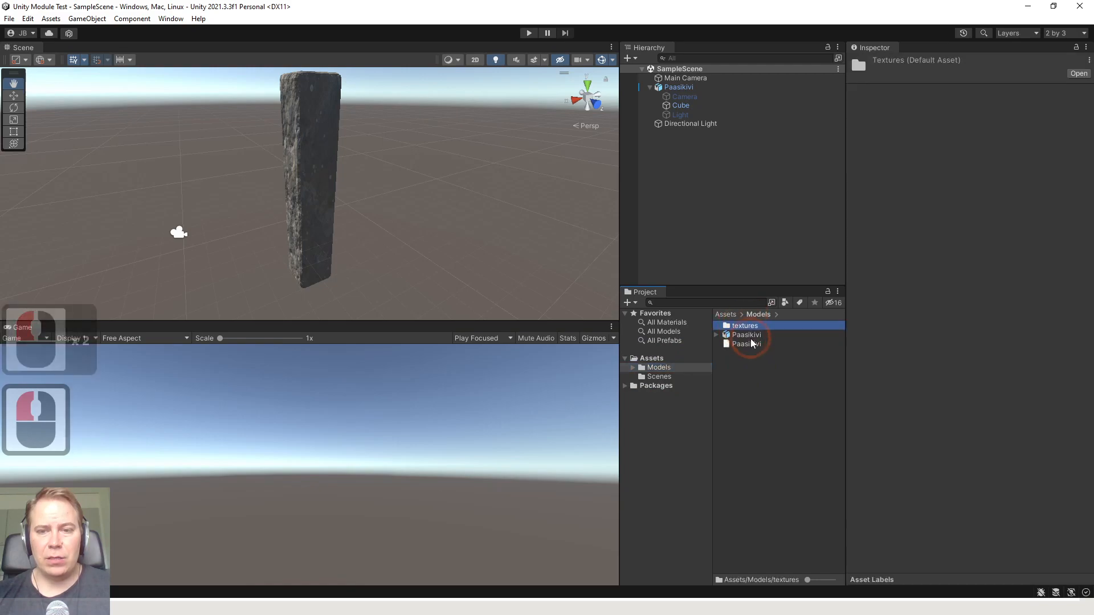
left_click(747, 344, "shift")
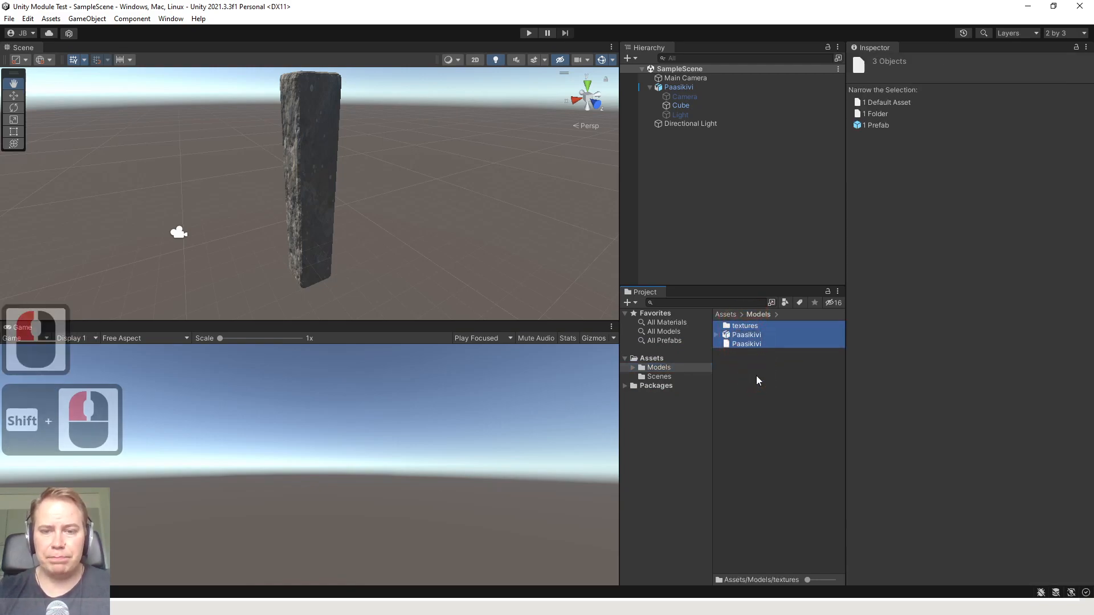
key("Delete")
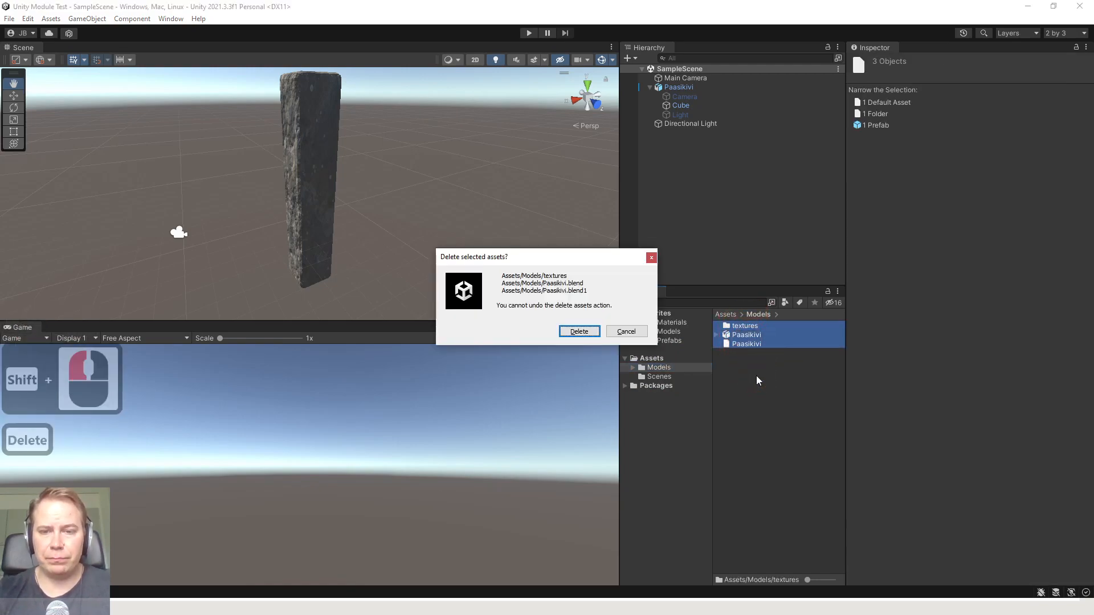
left_click(579, 332)
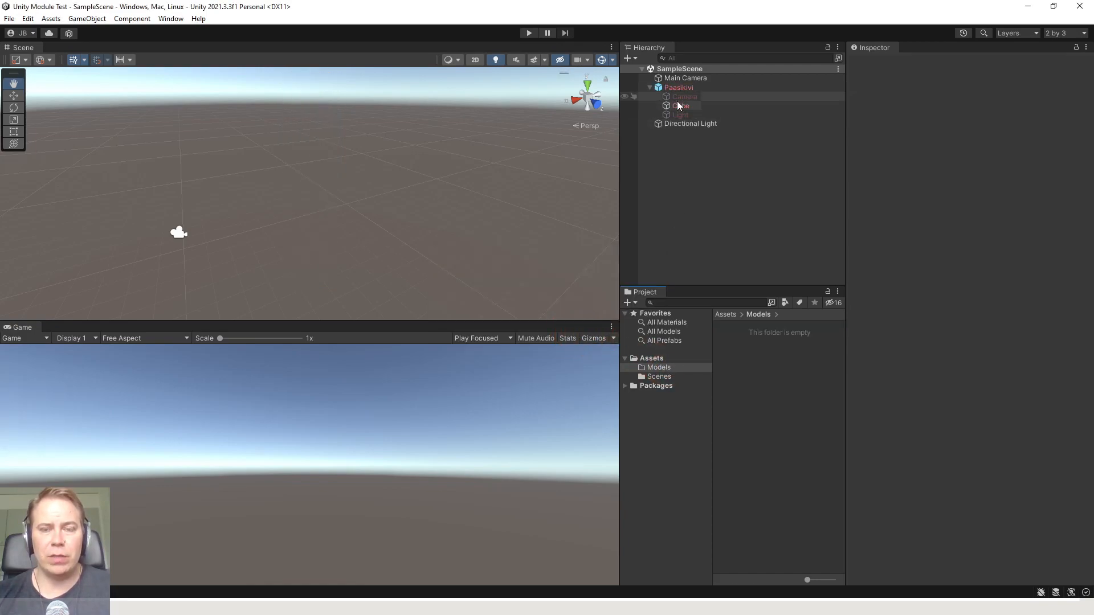
Delete the Paasikivi object with its missing prefab from the scene hierarchy and save the scene
scroll(484, 220, "down", 5)
left_click(687, 88)
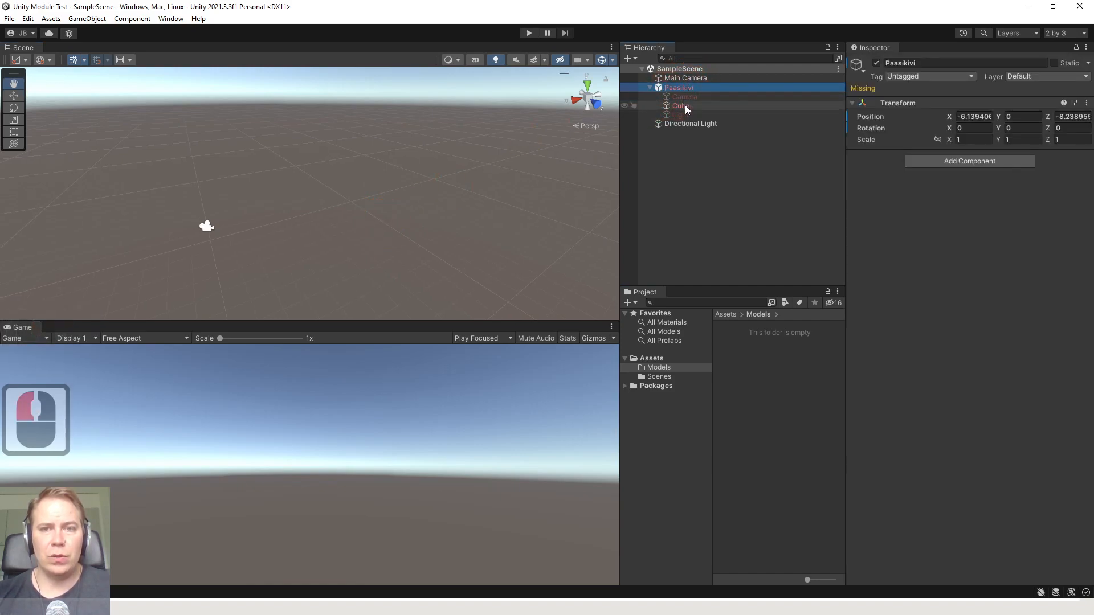
left_click(686, 201)
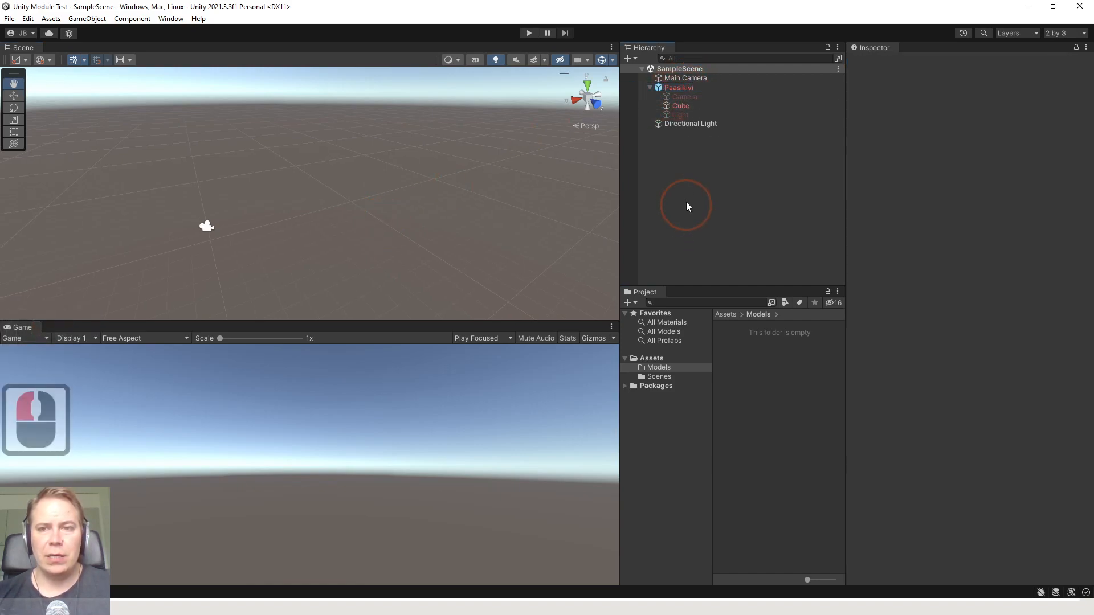
left_click(681, 90)
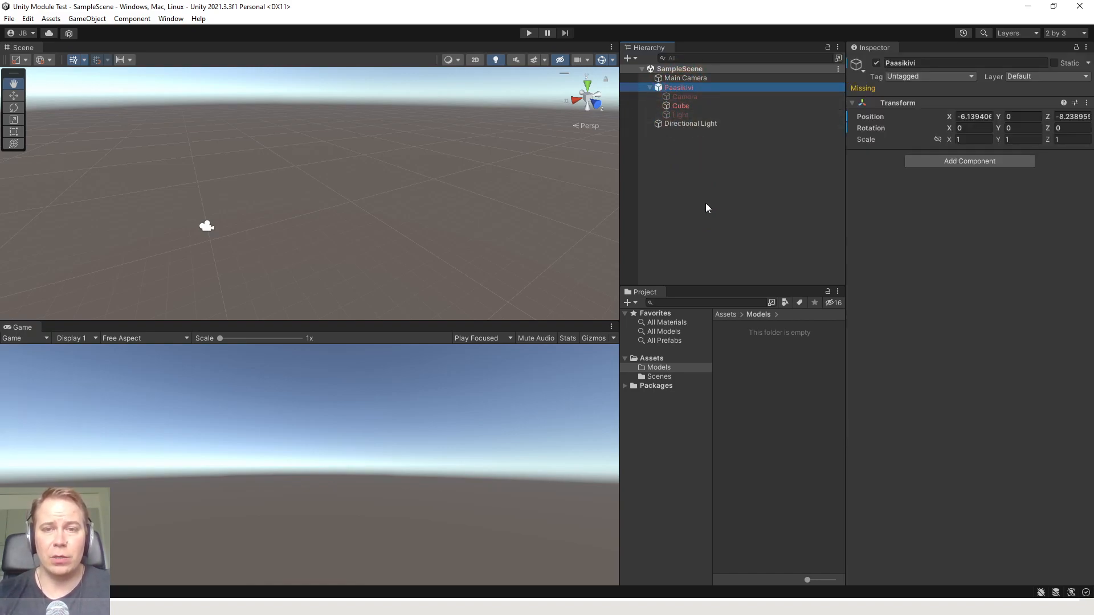
key("Delete")
left_click(472, 192)
key("ctrl+s")
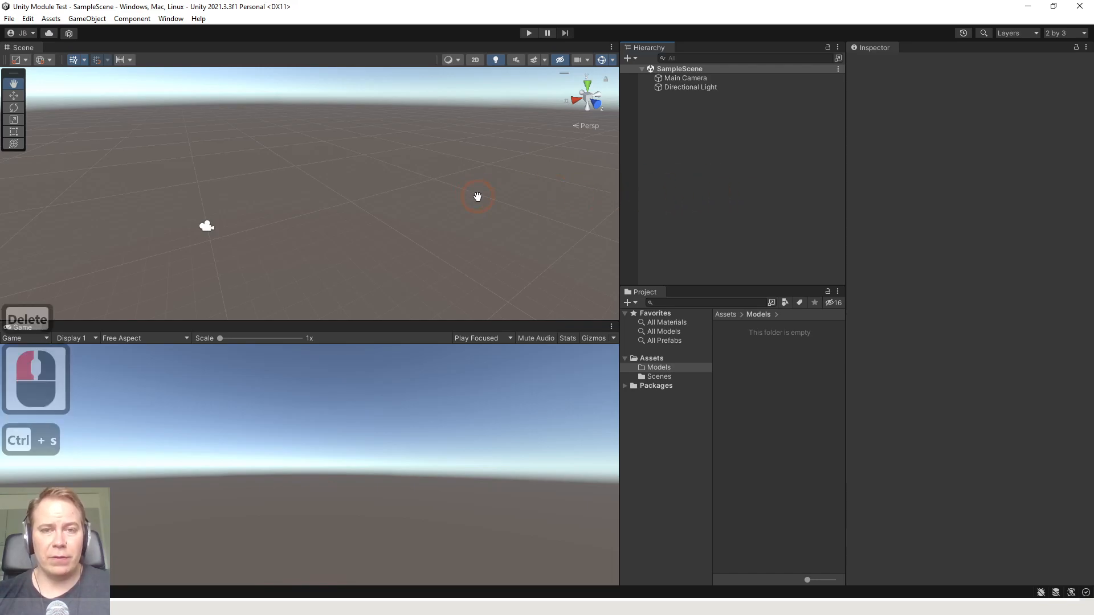
Switch to the Blender window holding the Desktop copy of Paasikivi.blend, select the pillar and save the file
left_click(662, 445)
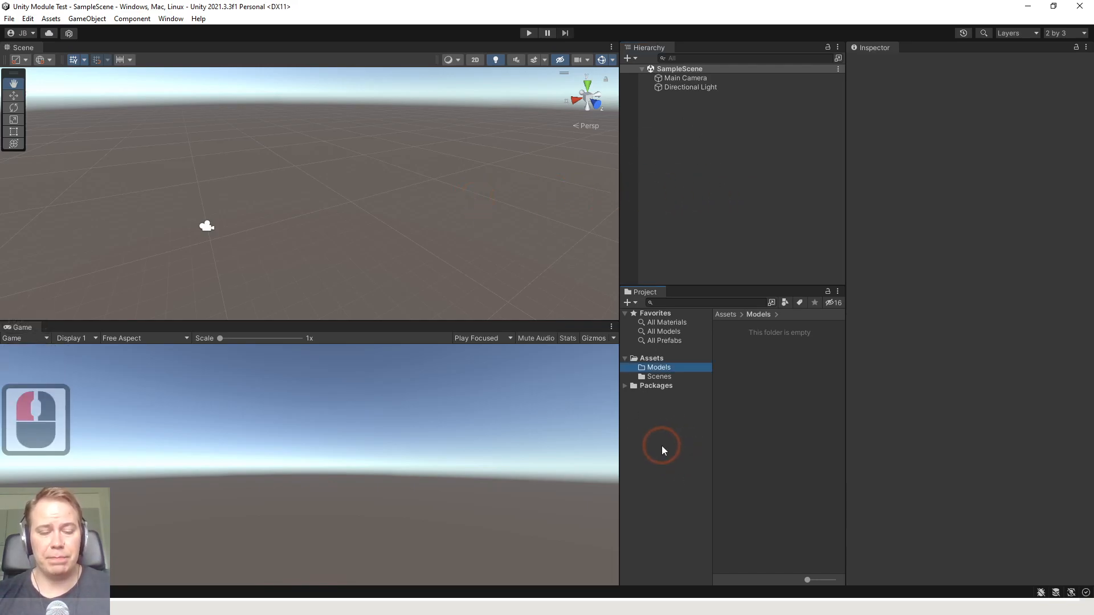
key("alt+Tab")
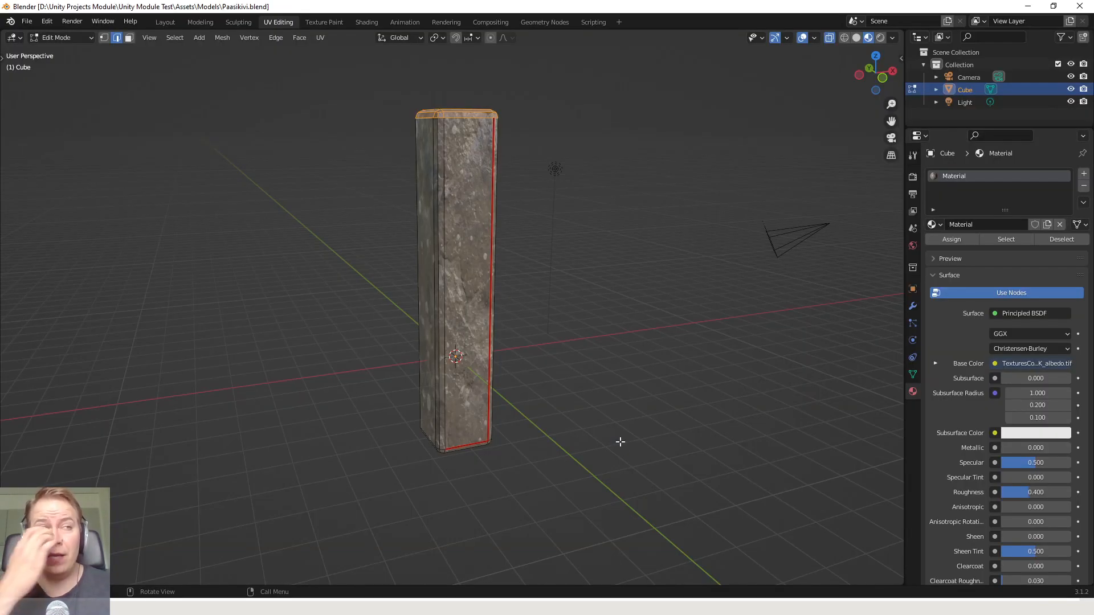
key("alt+Tab")
key("alt+Tab")
key("alt+Tab")
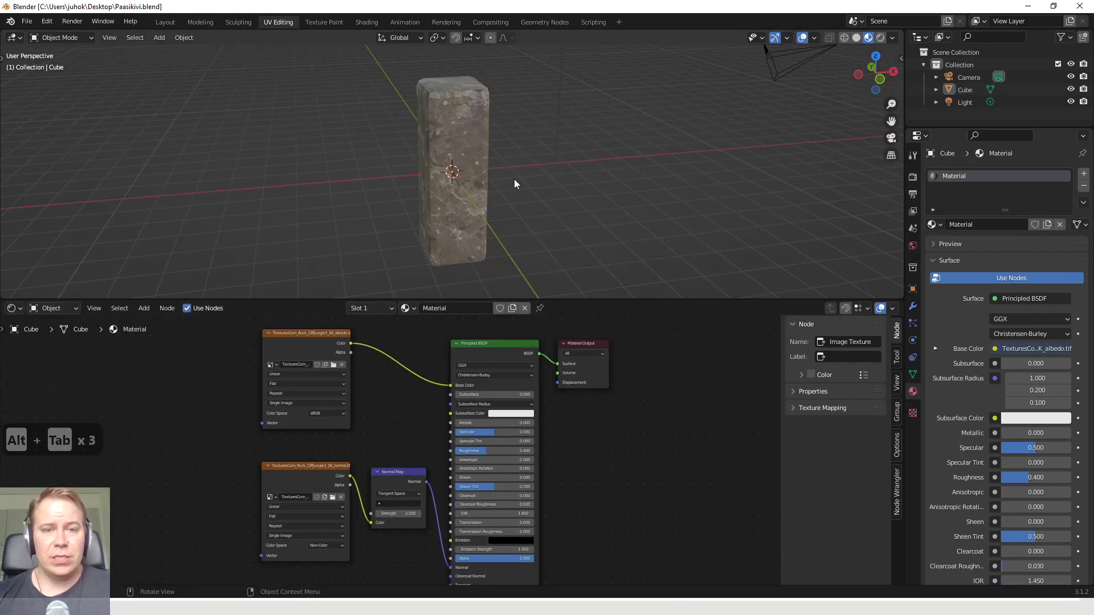
mouse_move(514, 179)
middle_mouse_down()
mouse_move(533, 176)
mouse_move(515, 181)
middle_mouse_up()
left_click(468, 135)
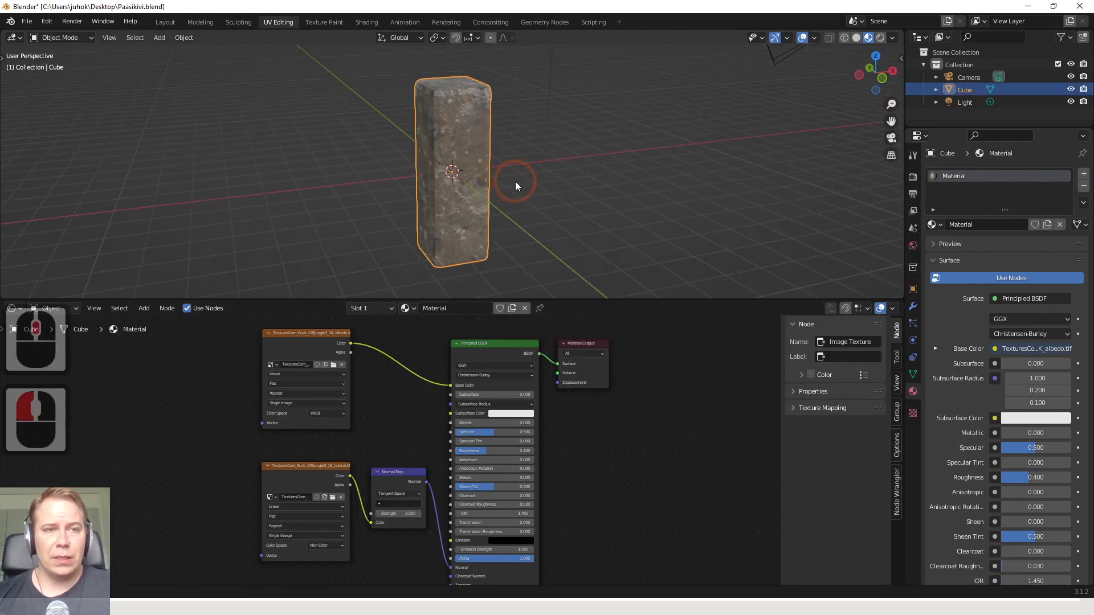
key("ctrl+s")
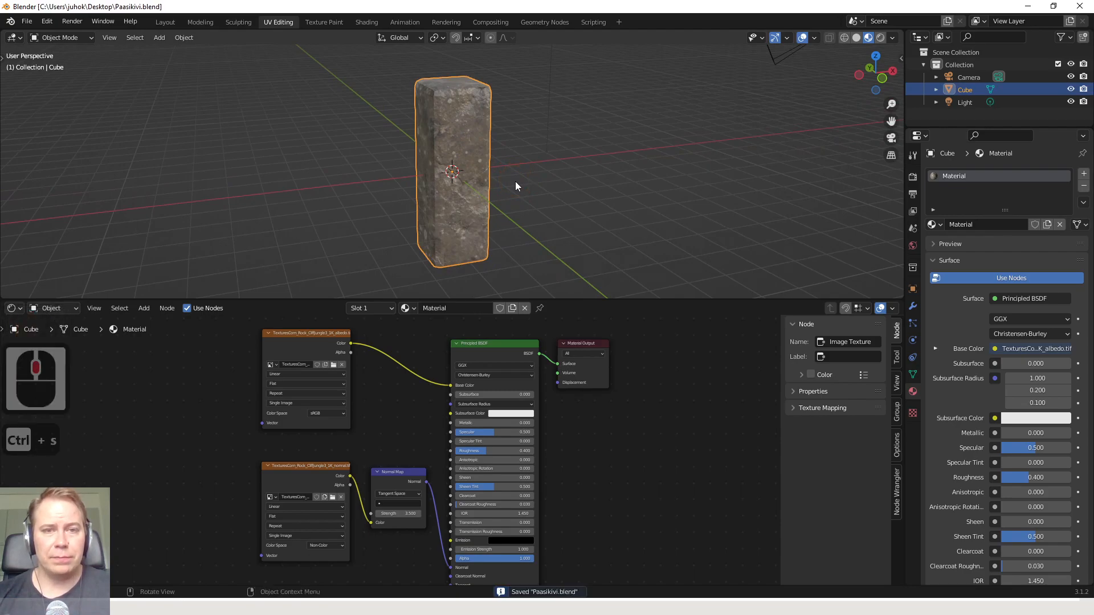
Reselect the pillar and run Unpack Resources on the Blender file's external data
middle_click_drag(444, 175, 432, 165)
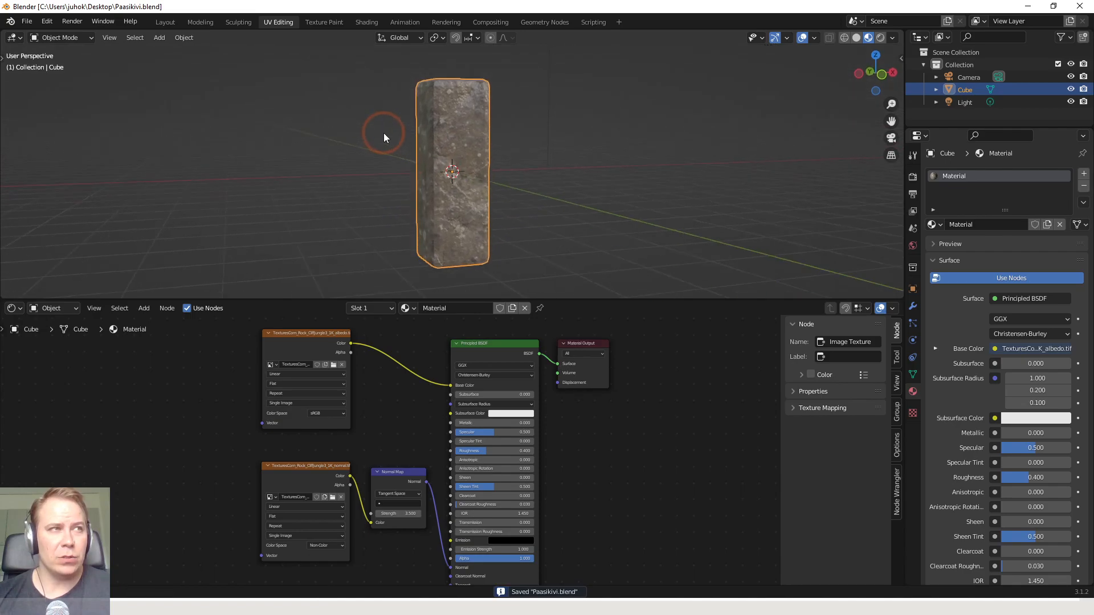
scroll(388, 147, "up", 4)
scroll(389, 150, "down", 4)
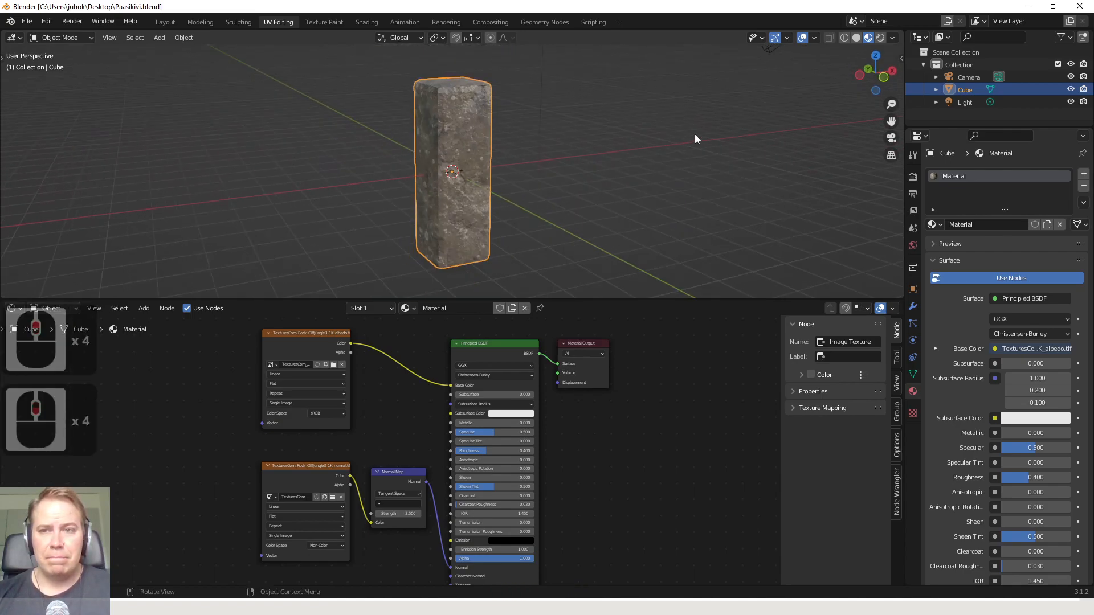
left_click(607, 137)
left_click(455, 124)
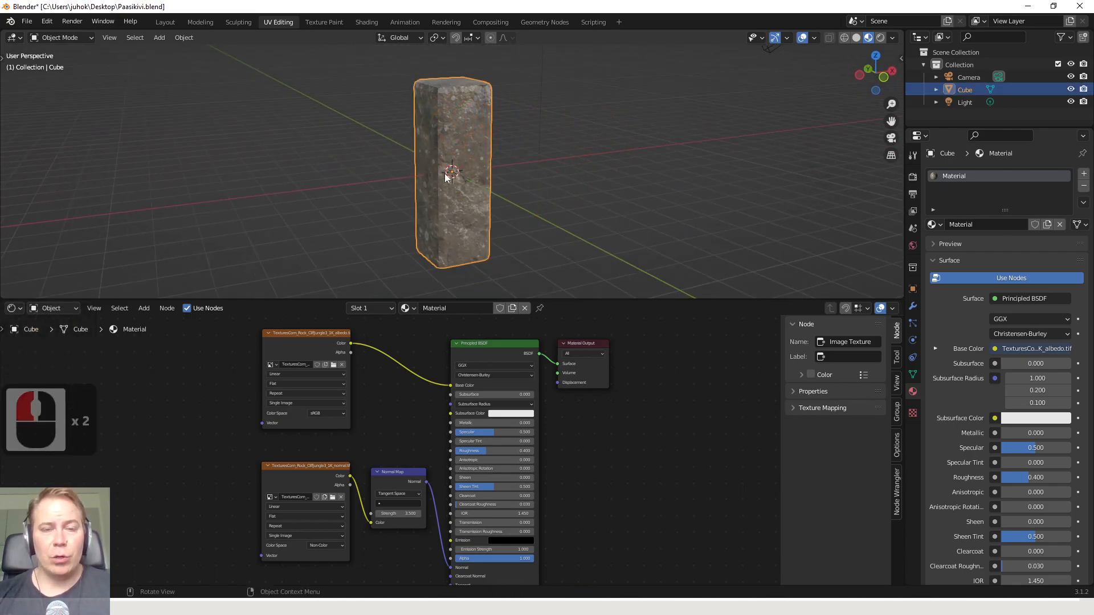
left_click(460, 140)
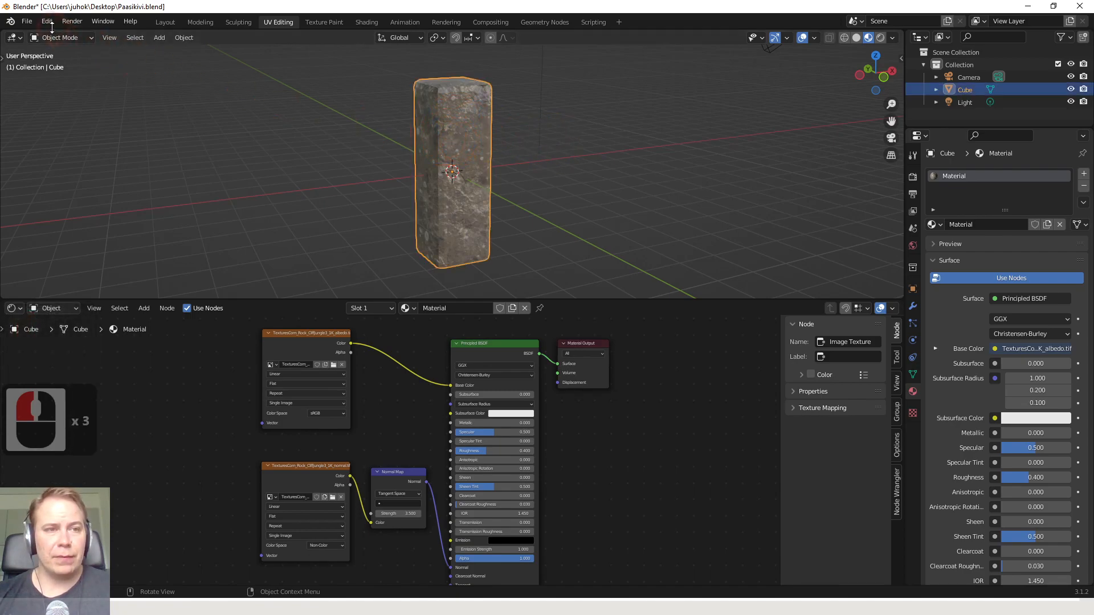
left_click(27, 22)
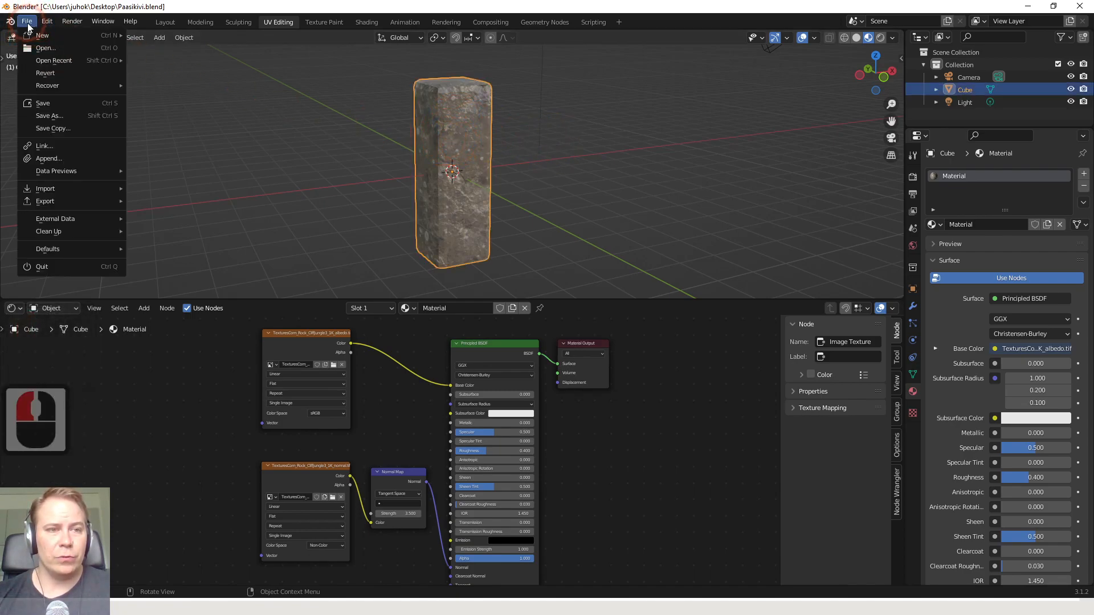
mouse_move(73, 221)
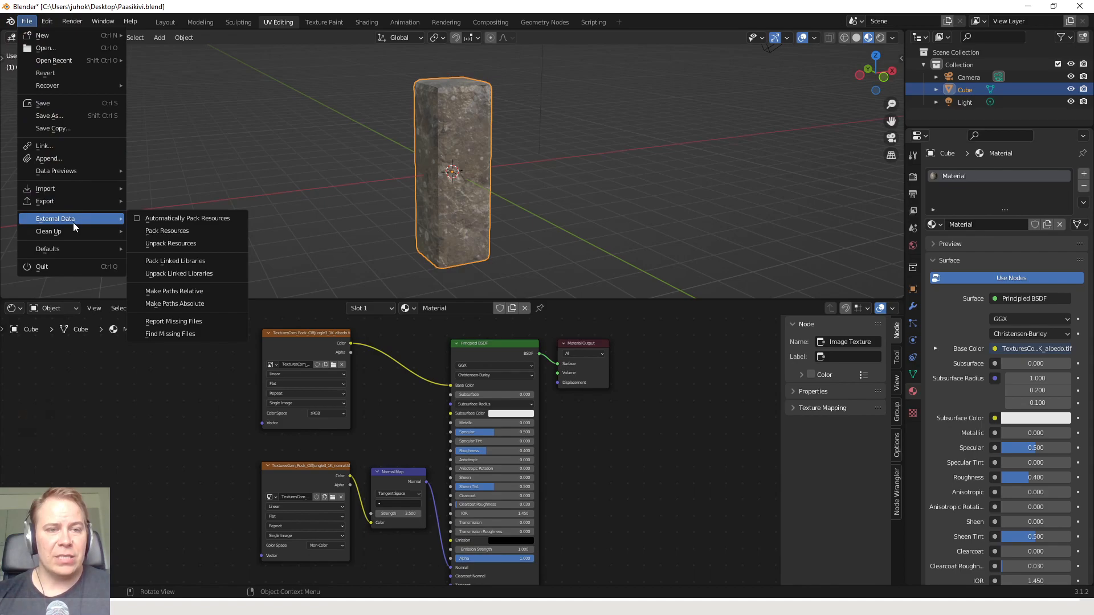
left_click(191, 244)
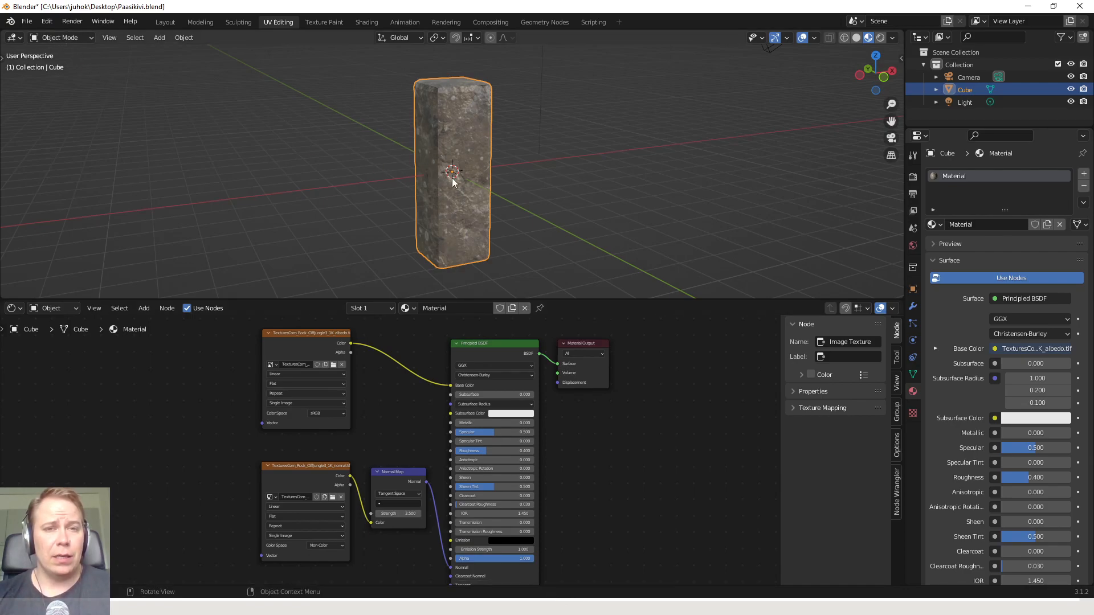
scroll(454, 179, "up", 1)
scroll(455, 179, "down", 1)
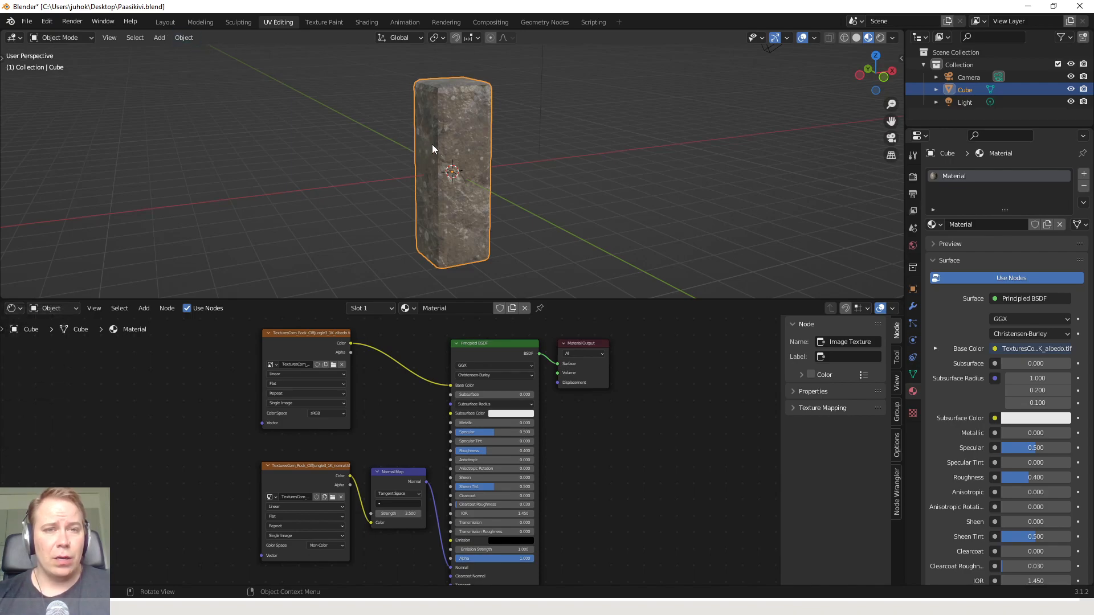
Recalculate the normals of the pillar's entire mesh to the outside and return to Object Mode
key("Tab")
key("Tab")
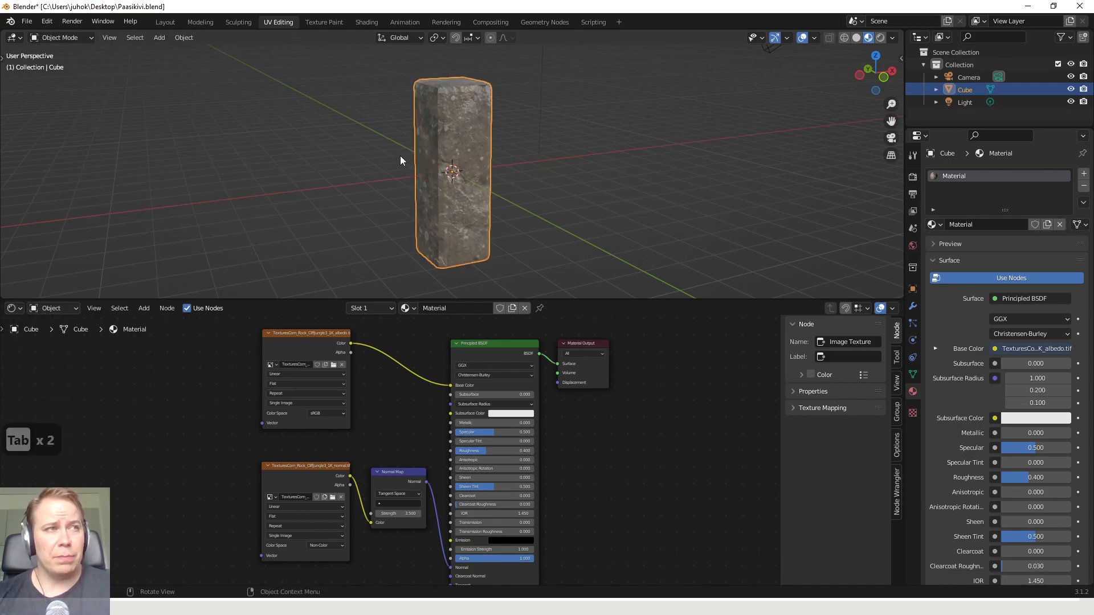
key("Tab")
key("a")
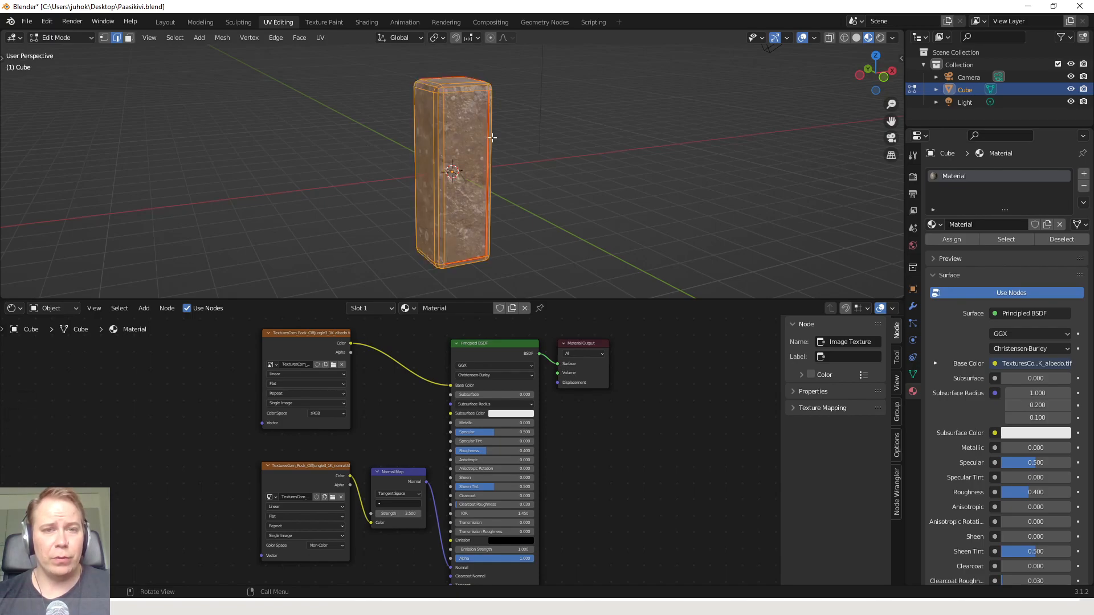
left_click(222, 39)
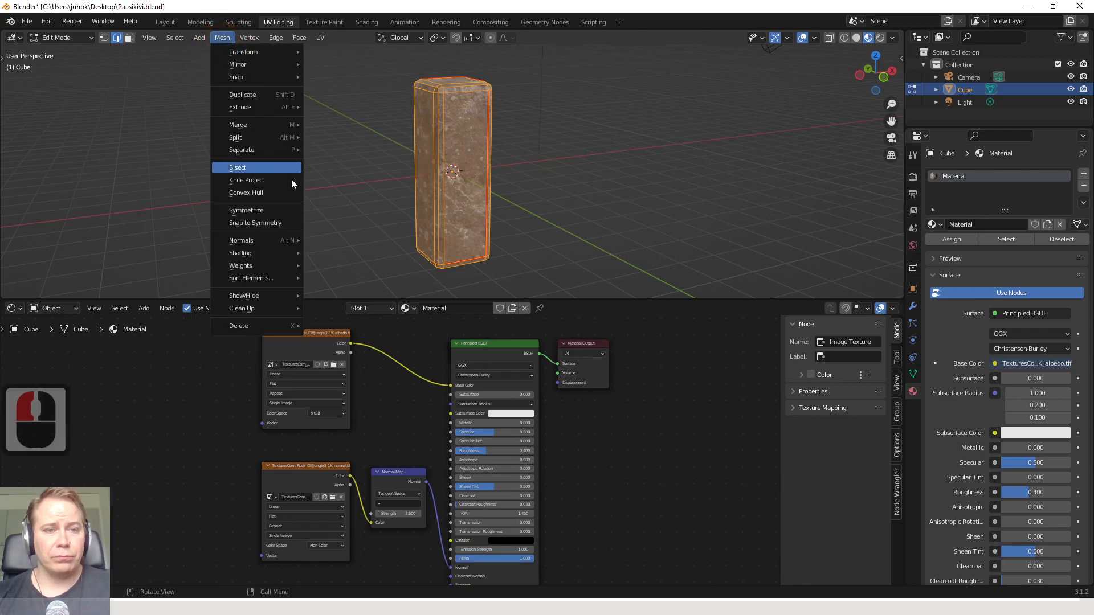
mouse_move(293, 240)
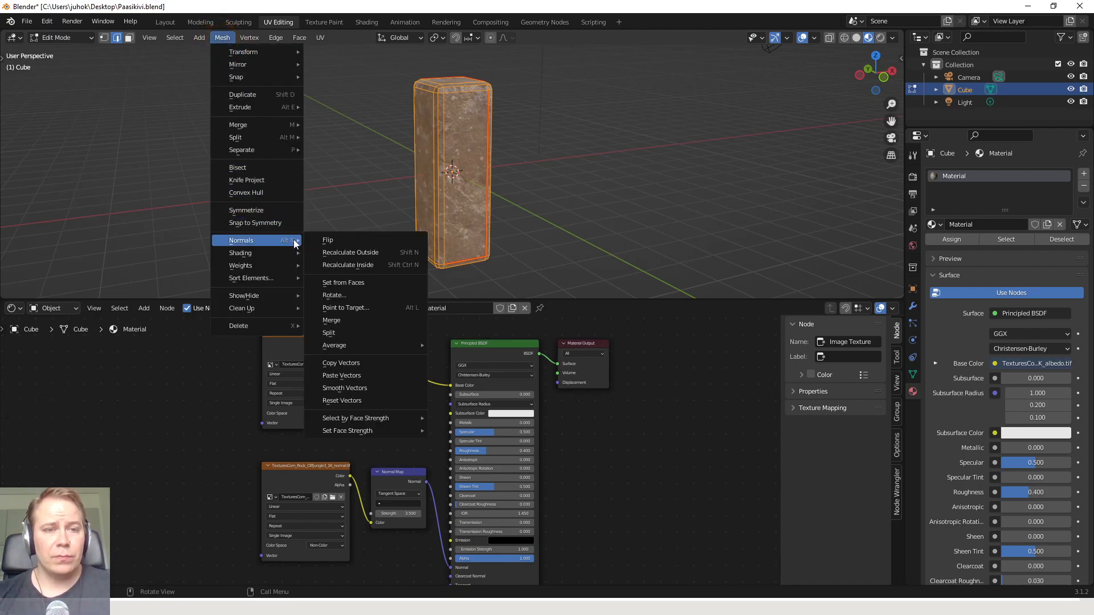
left_click(371, 252)
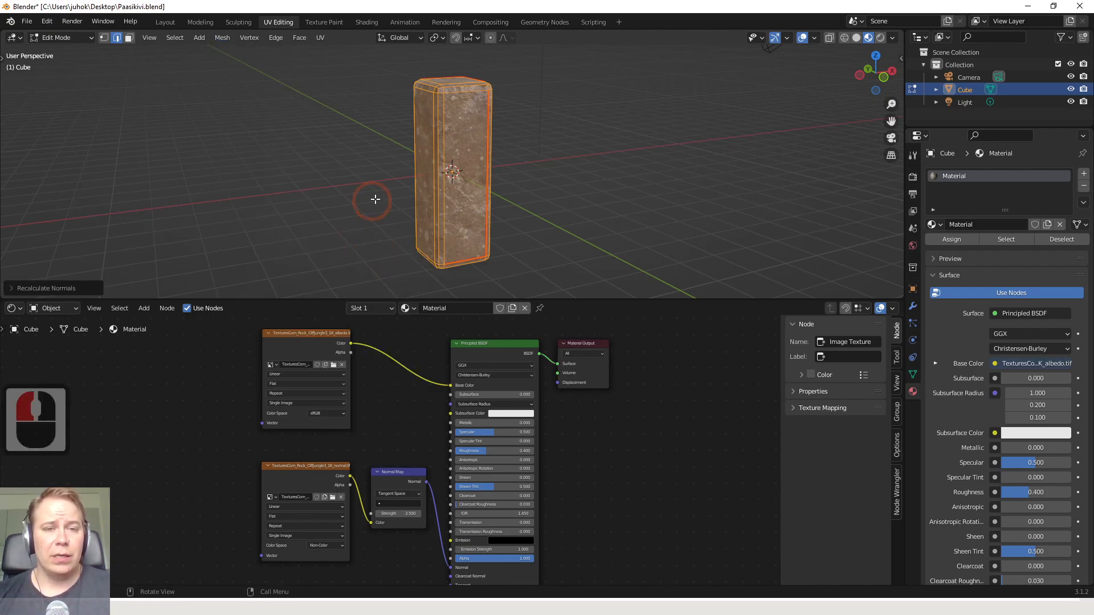
middle_click_drag(490, 197, 557, 158)
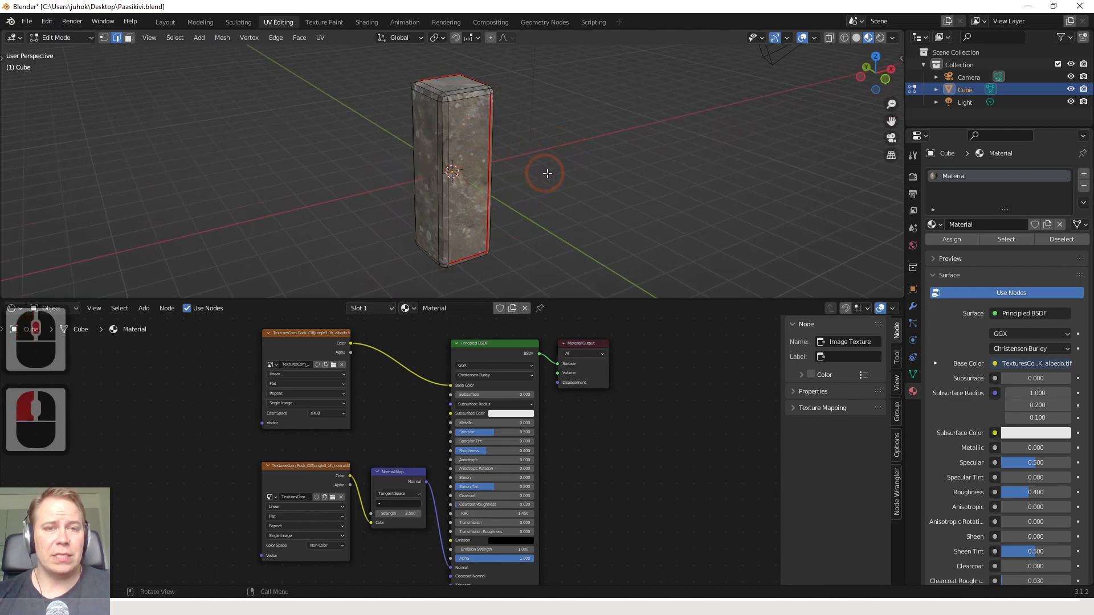
key("Tab")
left_click(495, 146)
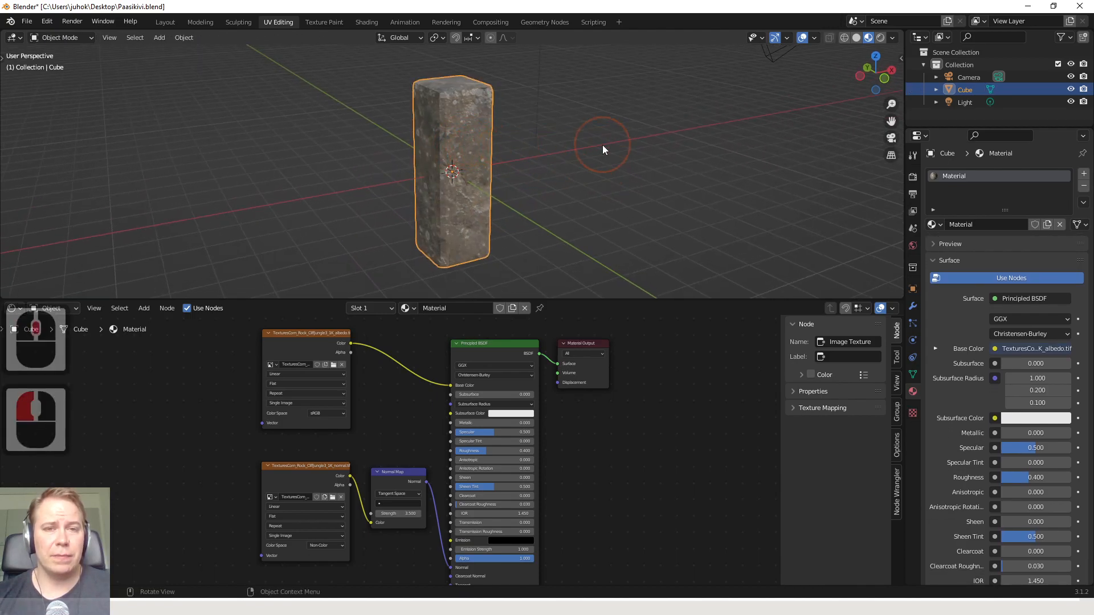
Check the pillar's surface from several angles and save the Blender file
mouse_move(553, 156)
middle_mouse_down()
mouse_move(406, 149)
mouse_move(465, 157)
mouse_move(645, 141)
mouse_move(484, 161)
mouse_move(517, 190)
mouse_move(490, 179)
mouse_move(436, 184)
mouse_move(530, 170)
mouse_move(452, 171)
mouse_move(630, 140)
mouse_move(561, 162)
middle_mouse_up()
scroll(516, 190, "up", 4)
scroll(481, 174, "down", 4)
middle_click_drag(481, 175, 561, 163)
middle_click_drag(474, 161, 463, 159)
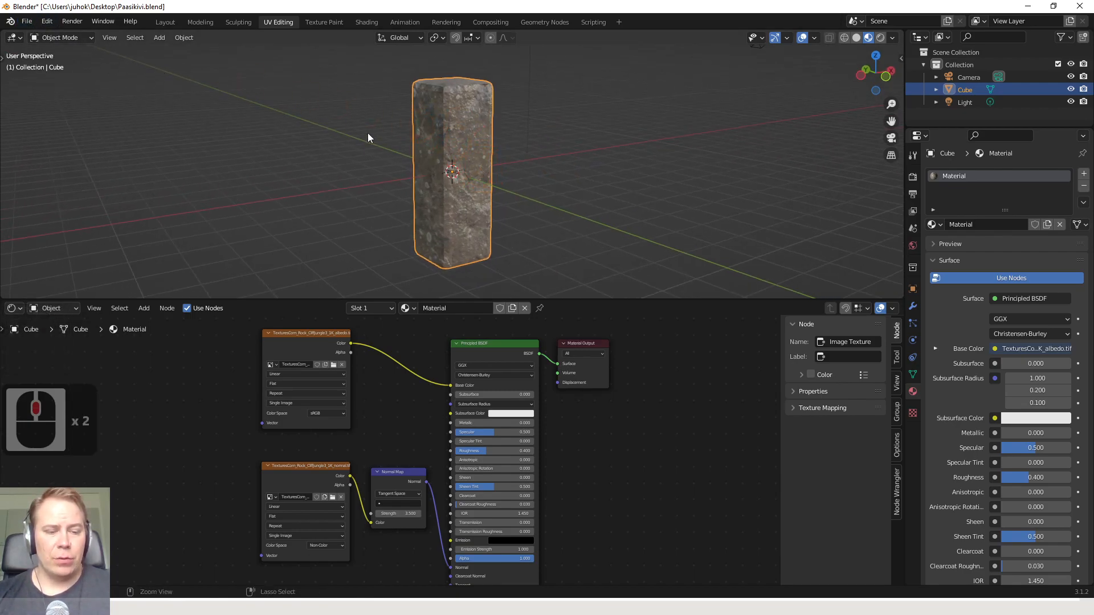
key("ctrl+s")
Start an FBX export to the Desktop folder and delete the existing Paasikivi.fbx there
left_click(29, 22)
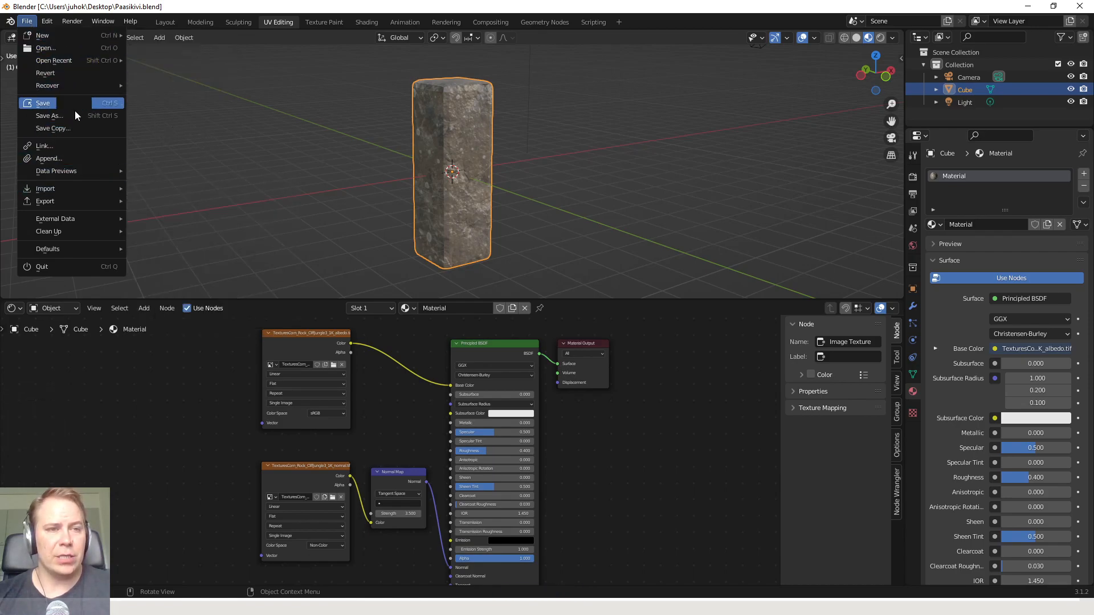
mouse_move(85, 195)
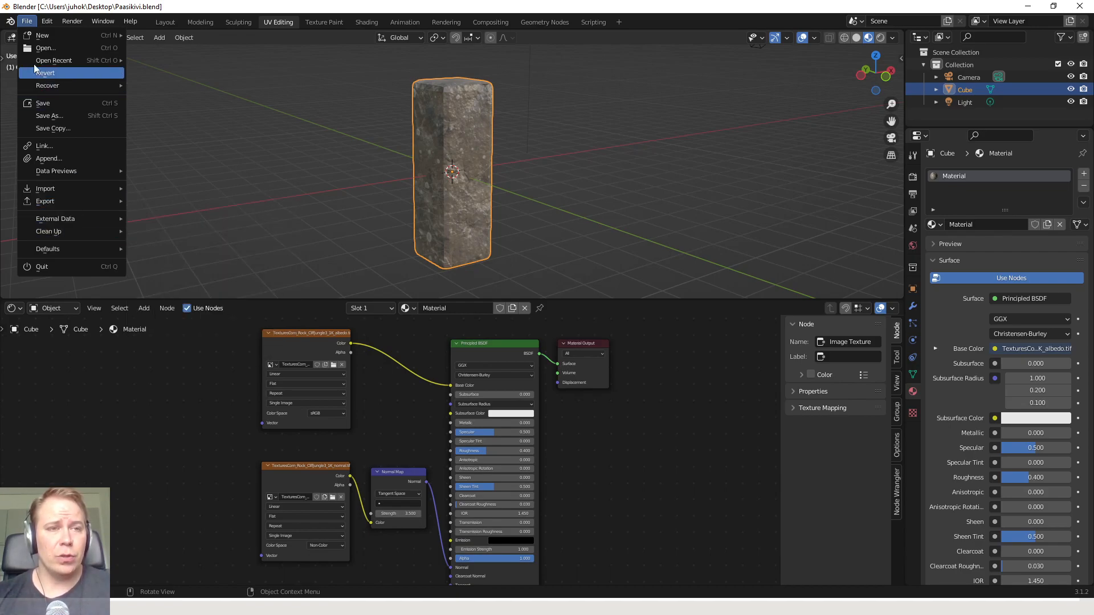
left_click(26, 22)
left_click(26, 22)
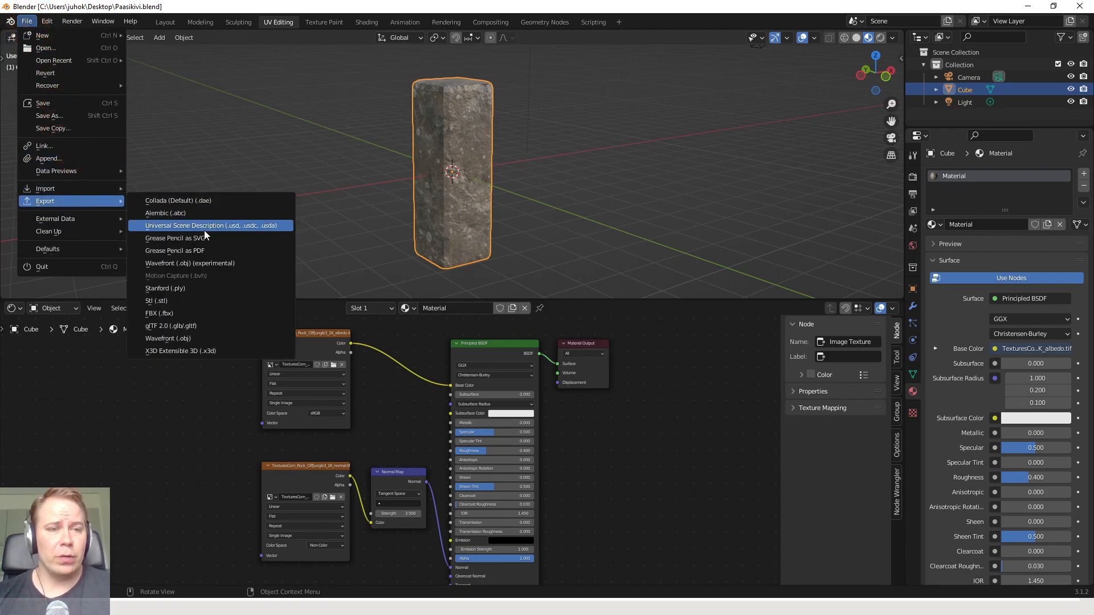
left_click(198, 313)
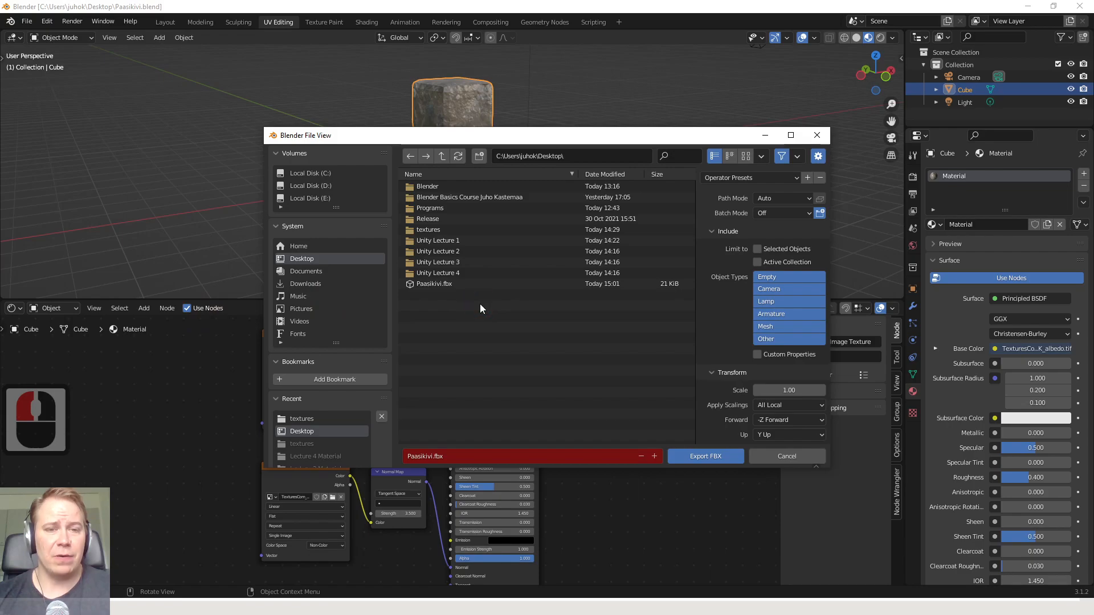
left_click(304, 261)
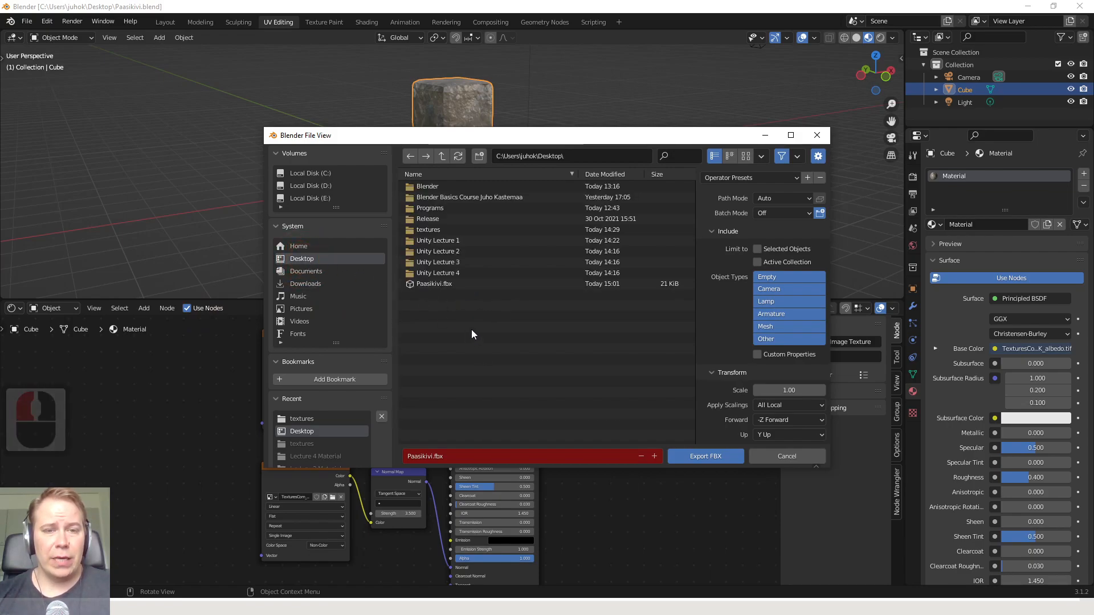
right_click(439, 283)
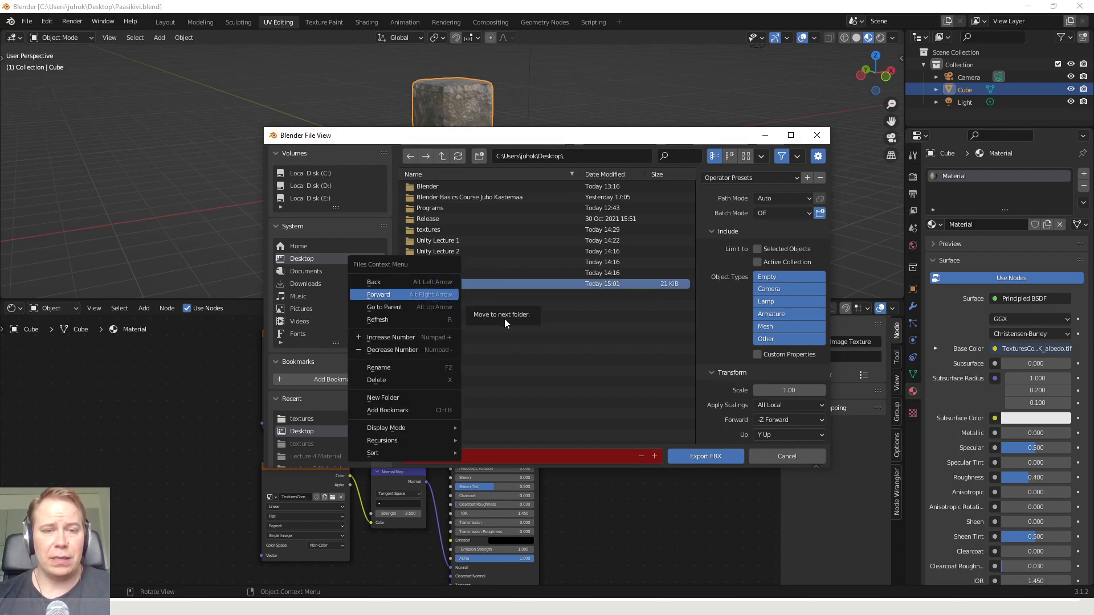
left_click(504, 319)
right_click(450, 286)
left_click(429, 388)
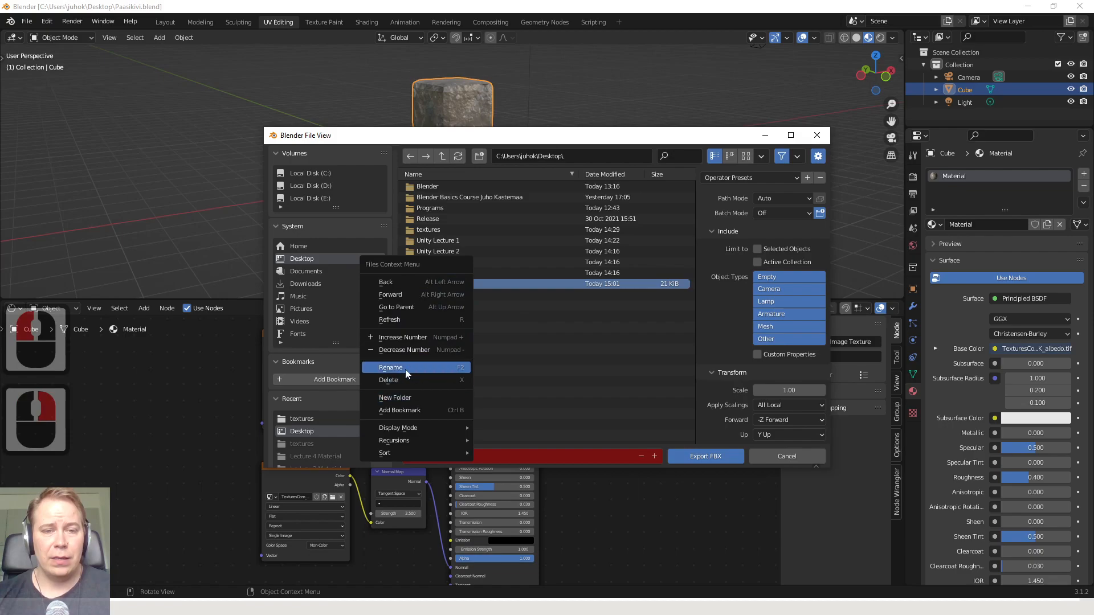
left_click(408, 378)
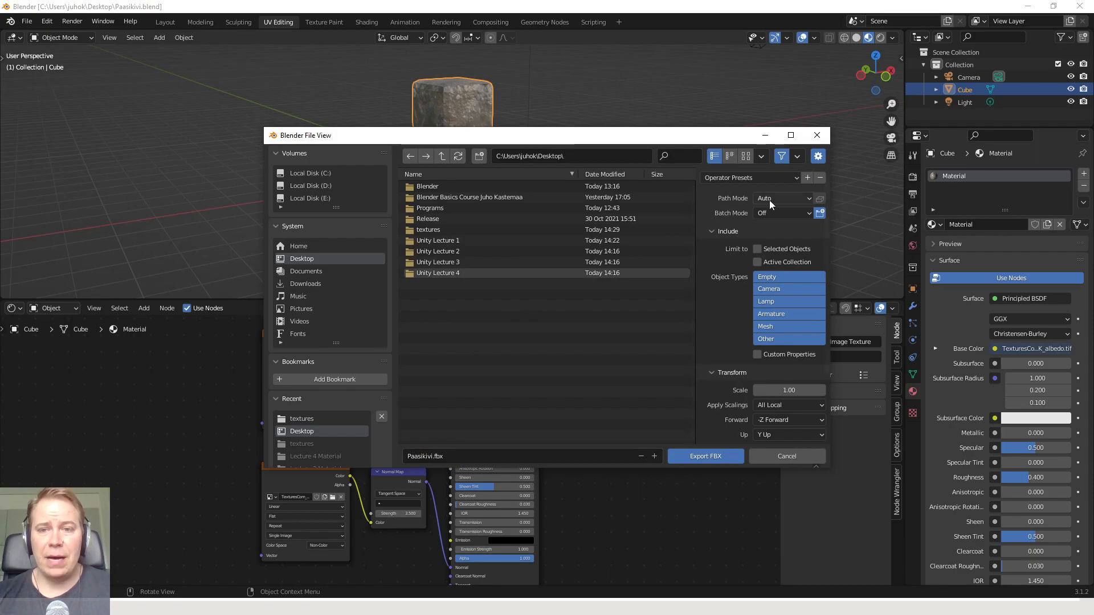
Set the FBX export's Path Mode to Copy and limit it to Selected Objects
left_click(790, 199)
left_click(791, 199)
left_click(790, 199)
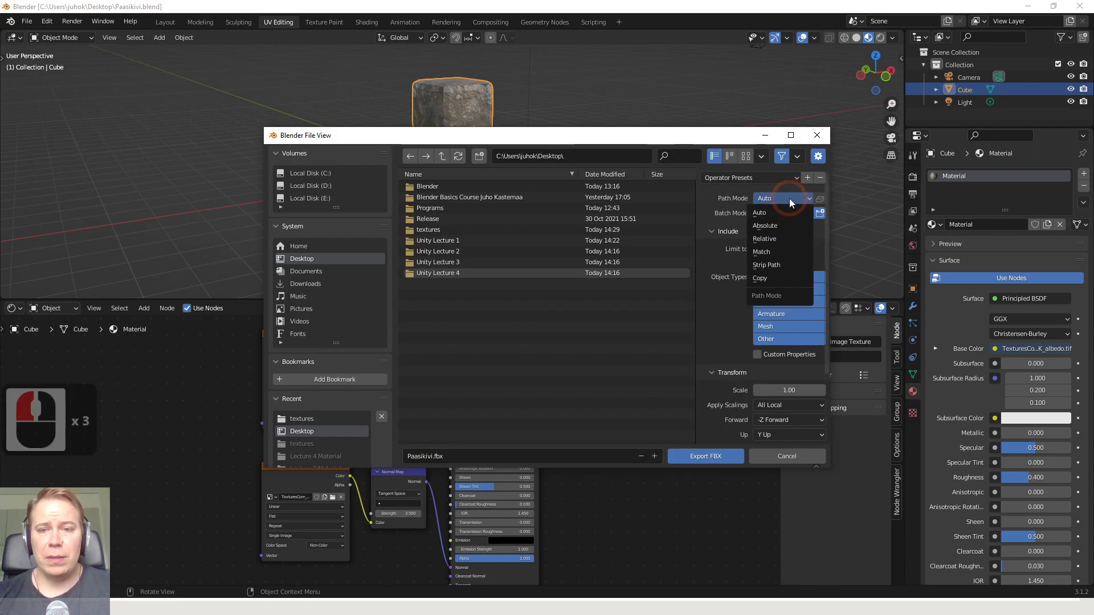
left_click(777, 278)
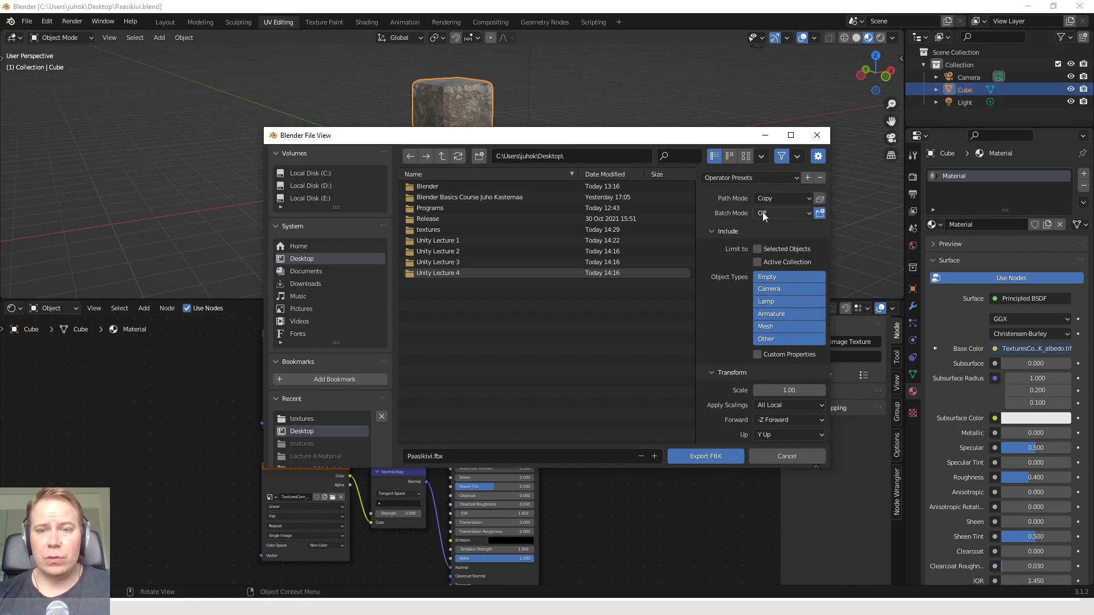
left_click(755, 251)
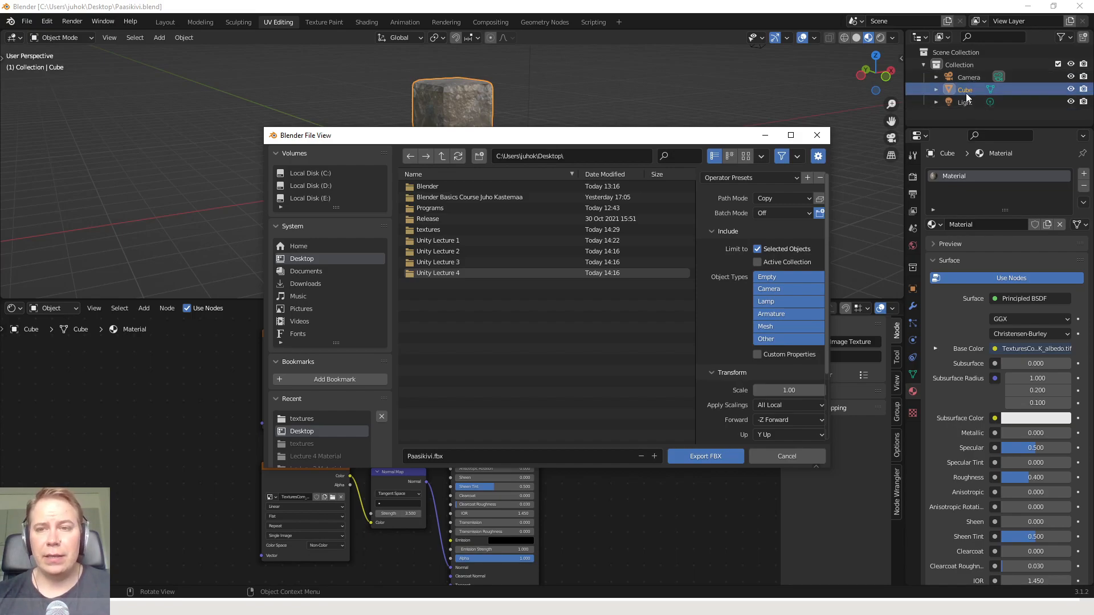
Enable Apply Transform and export the pillar to the Desktop as Paasikivi.fbx
scroll(729, 320, "down", 2)
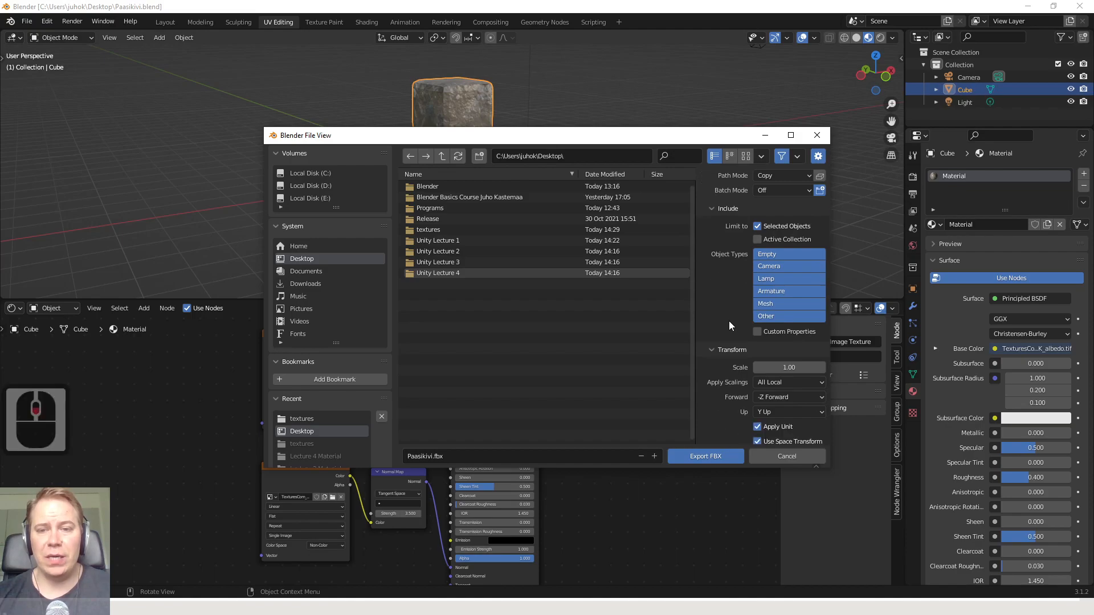
scroll(729, 319, "up", 2)
scroll(727, 314, "down", 3)
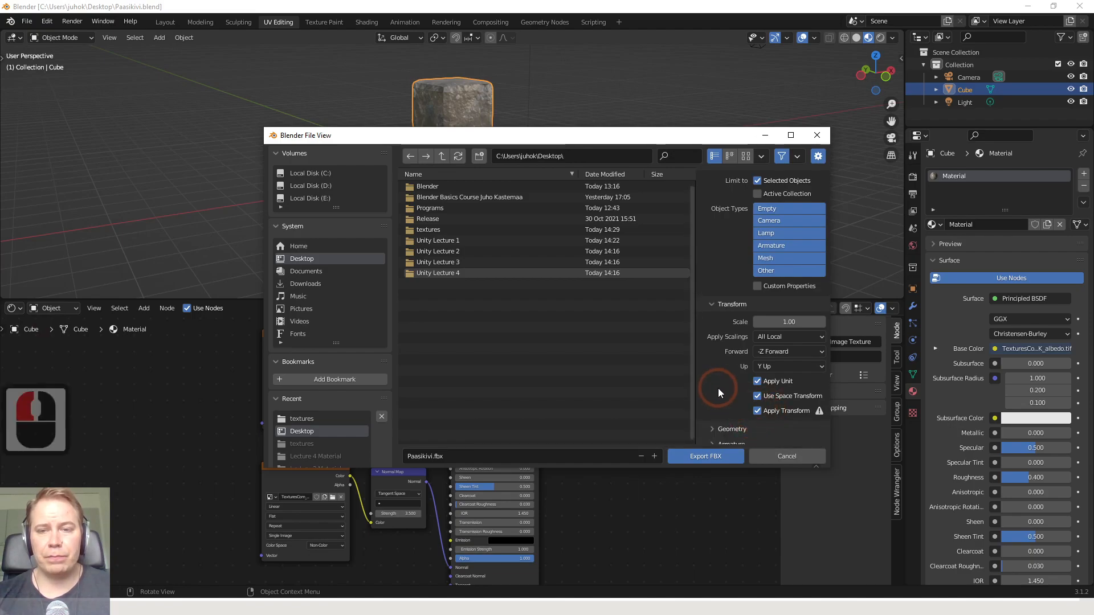
scroll(718, 388, "up", 5)
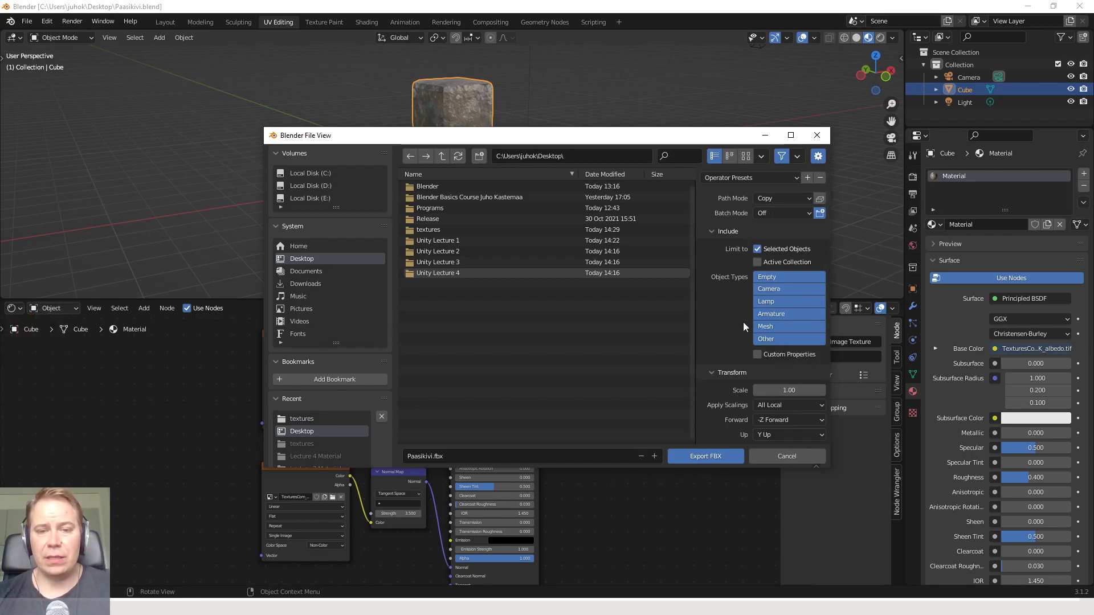
left_click(711, 456)
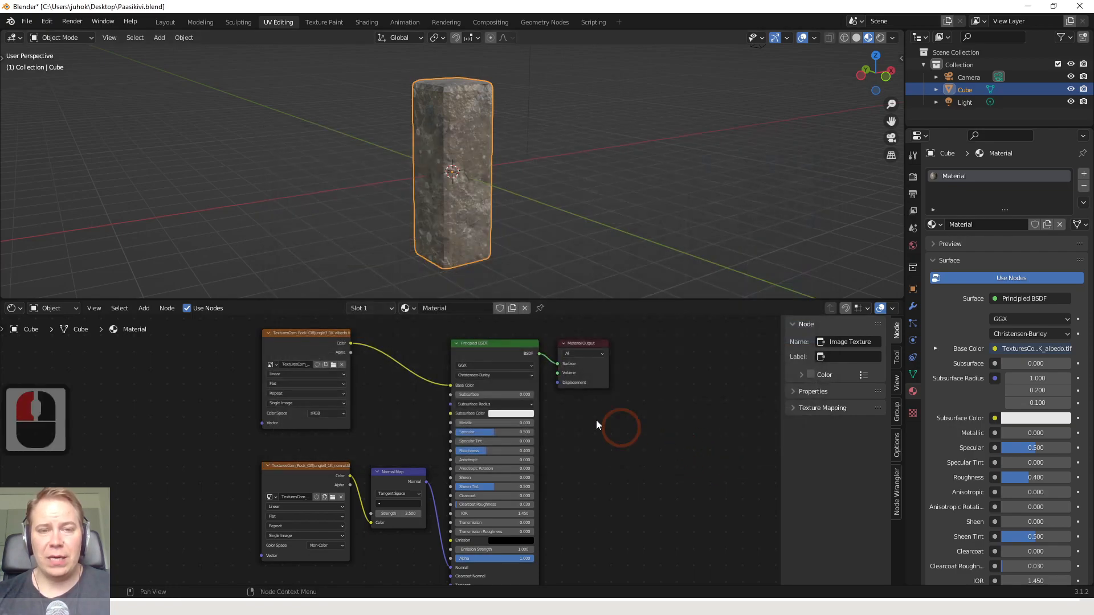
Switch to Unity, show the project's Models folder in the file explorer and browse to the Desktop
key("alt+Tab")
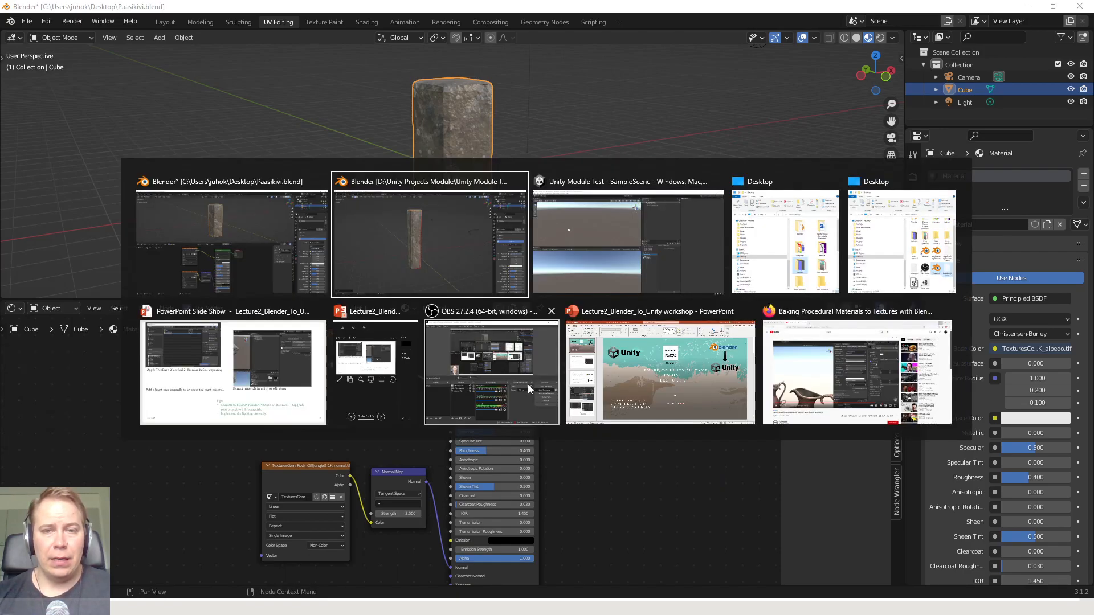
key("alt+Tab")
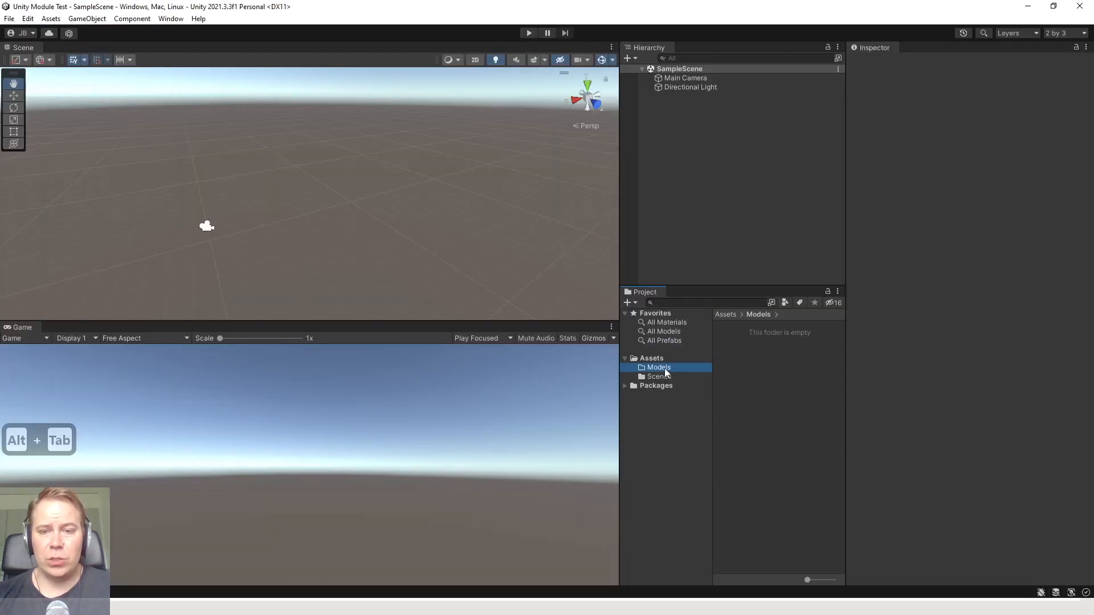
right_click(666, 372)
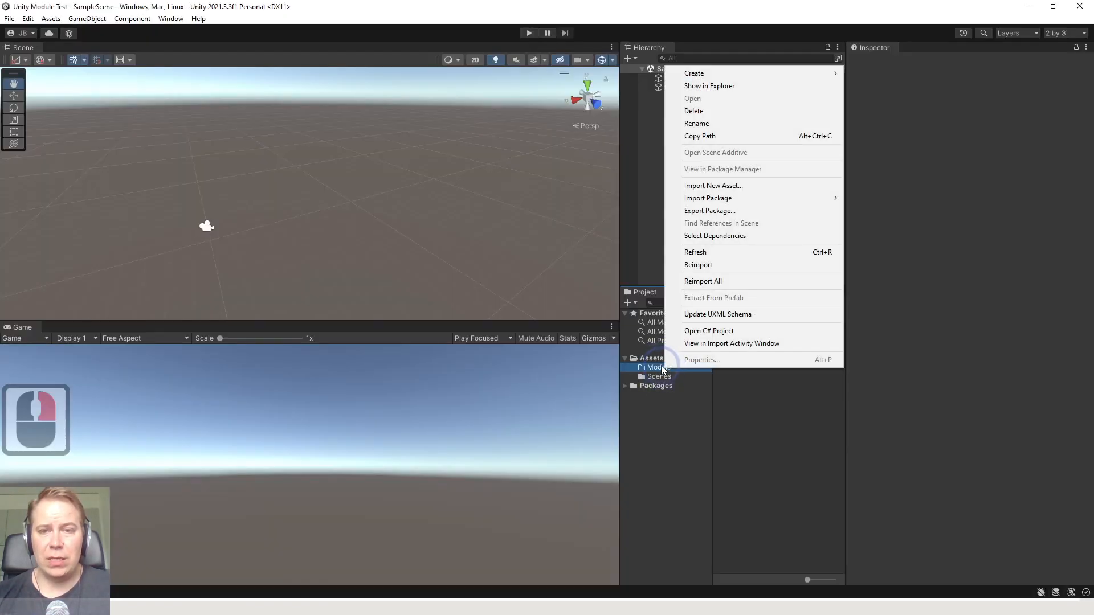
left_click(723, 88)
left_click(169, 378)
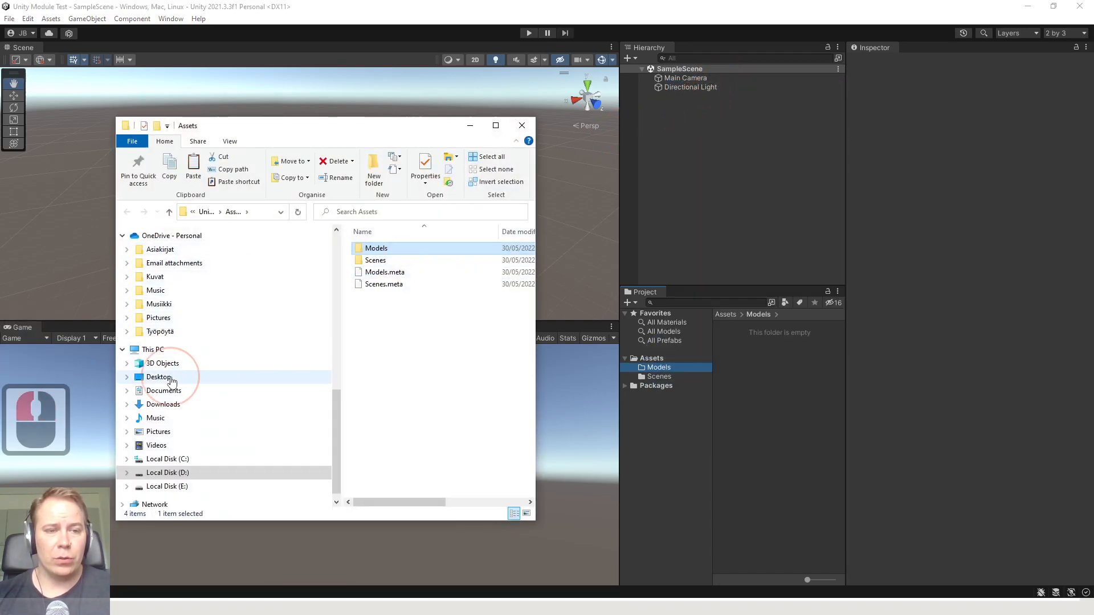
Find the exported Paasikivi FBX on the Desktop and import it into Unity's Models folder
scroll(475, 333, "down", 4, "ctrl")
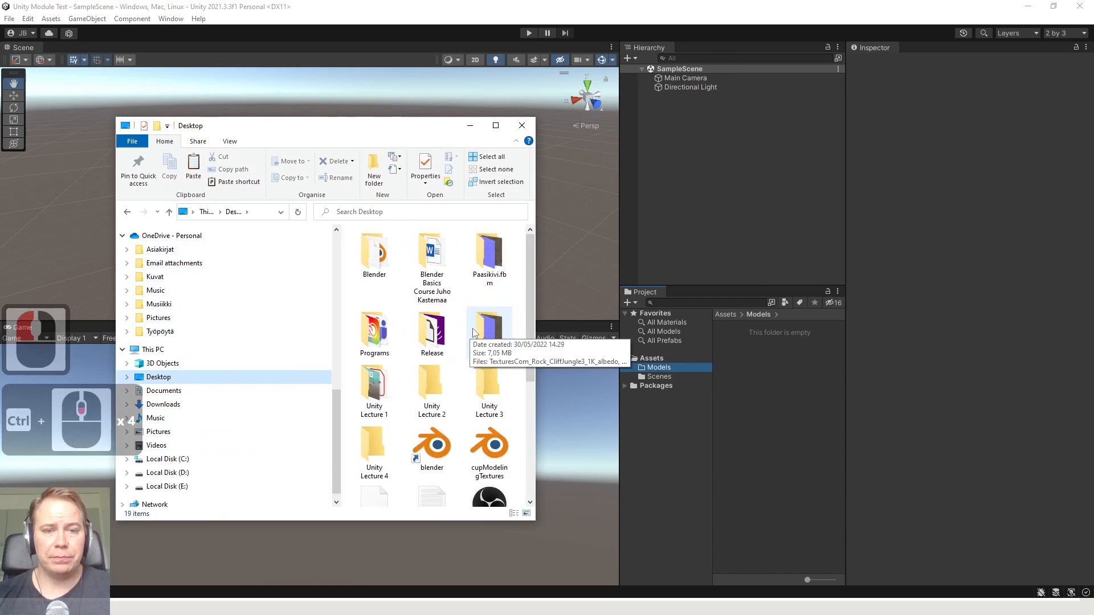
scroll(475, 334, "down", 9, "ctrl")
left_click(464, 350)
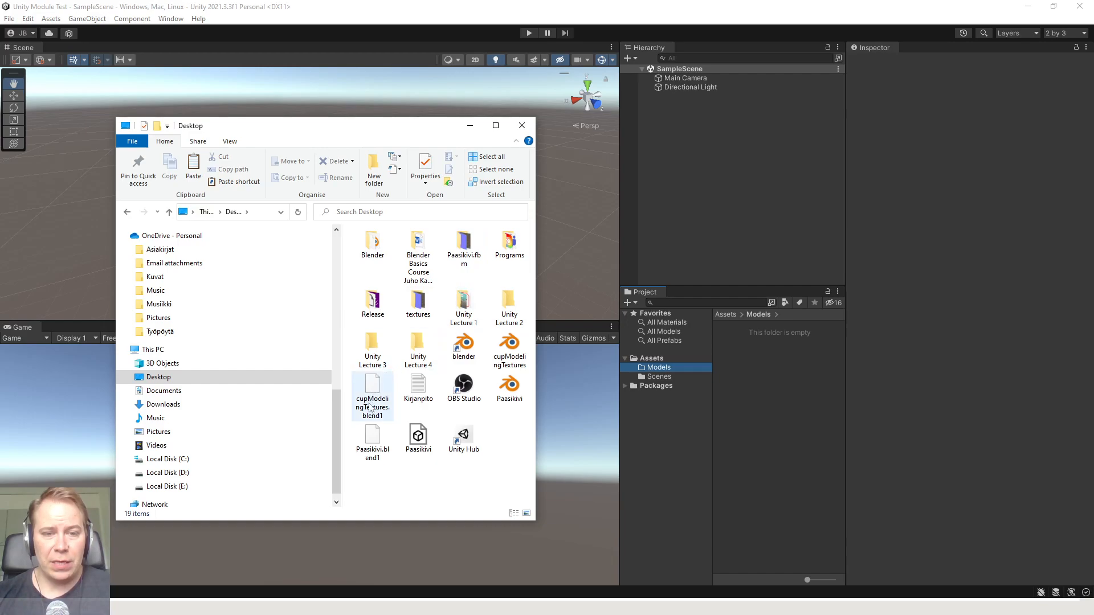
left_click(387, 486)
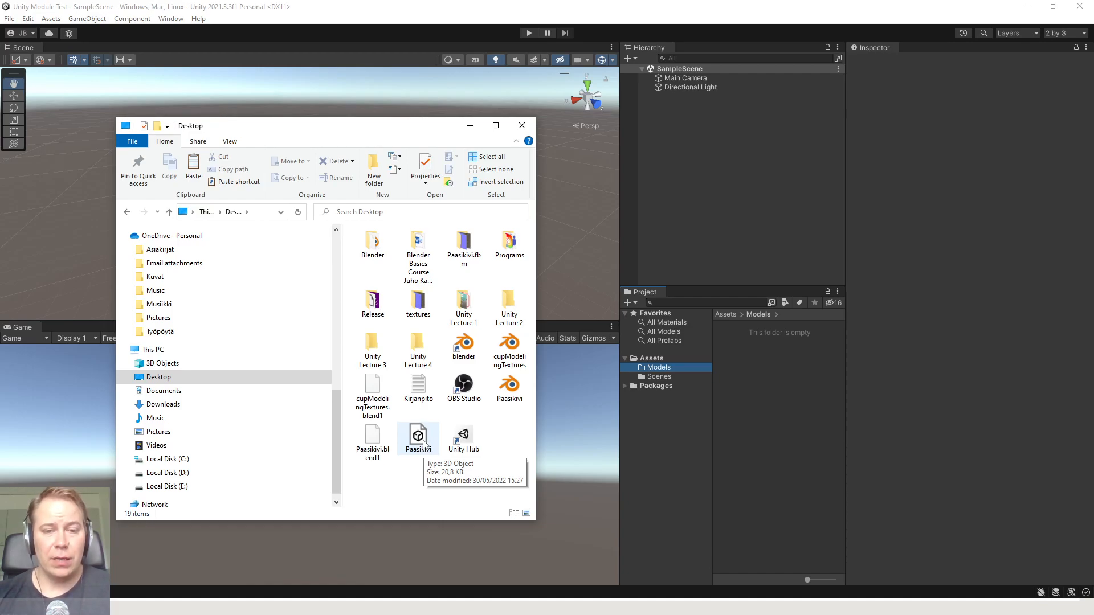
left_click_drag(424, 444, 660, 370)
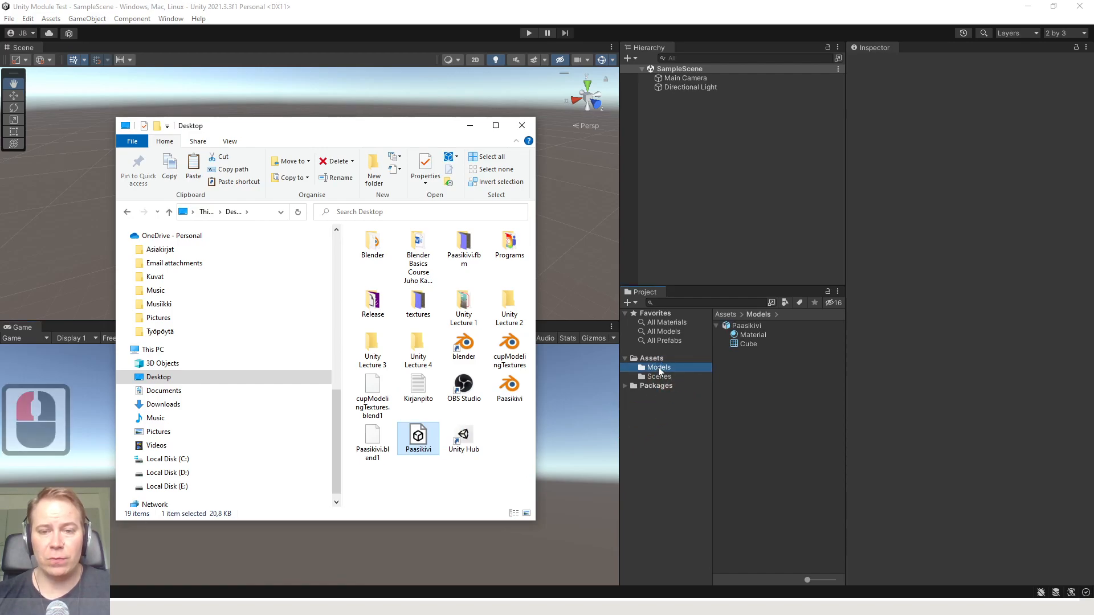
Place the imported Paasikivi model in the scene beside the camera
left_click(662, 433)
left_click(747, 325)
left_click_drag(747, 326, 340, 201)
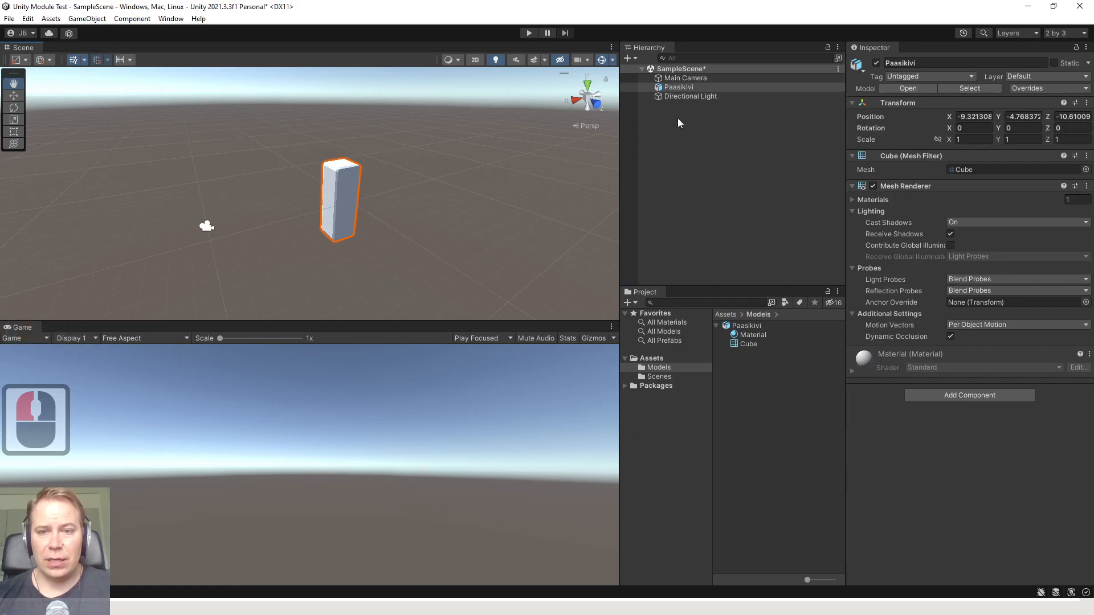
Examine the imported model's sub-assets, the Materials import settings of Paasikivi and the pillar in the scene
left_click(757, 337)
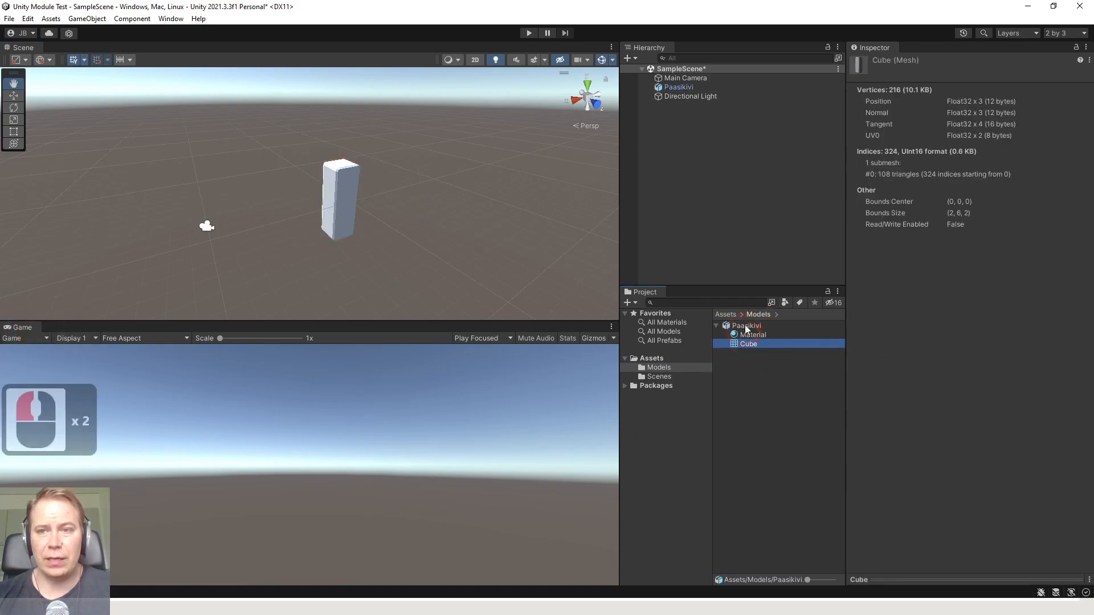
left_click(745, 326)
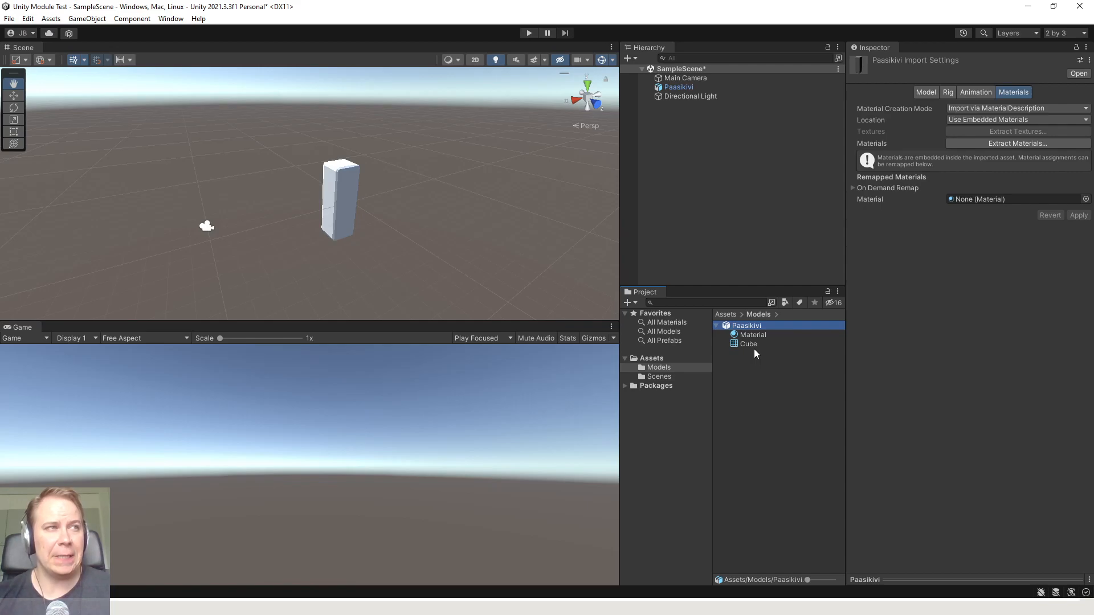
scroll(354, 204, "up", 4)
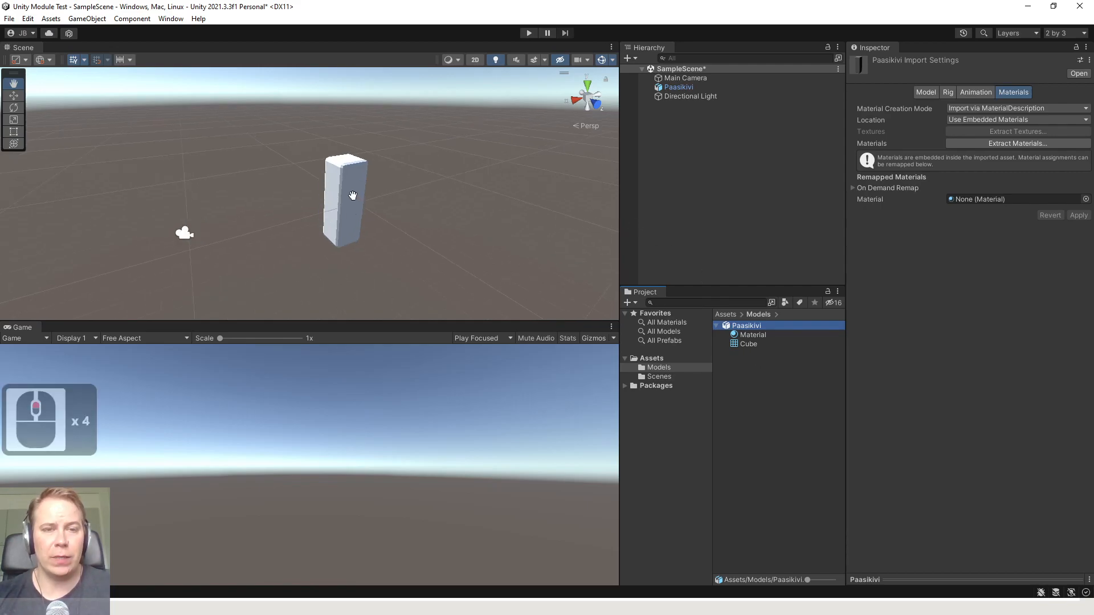
Show the project's Models folder in the file explorer again and open the Desktop there
left_click(343, 191)
key("w")
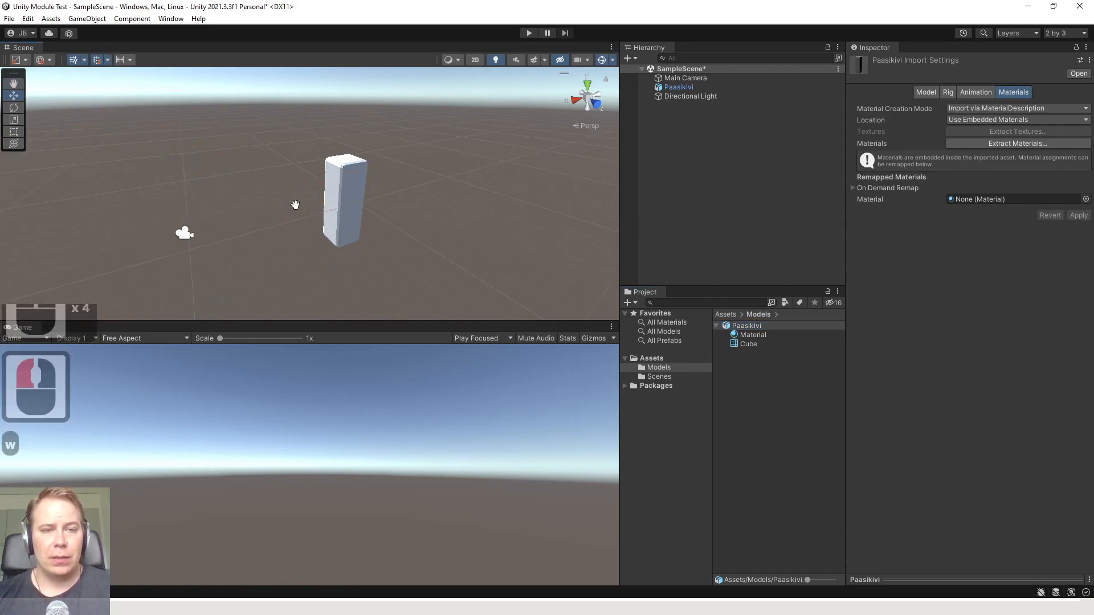
left_click(342, 209)
left_click(750, 371)
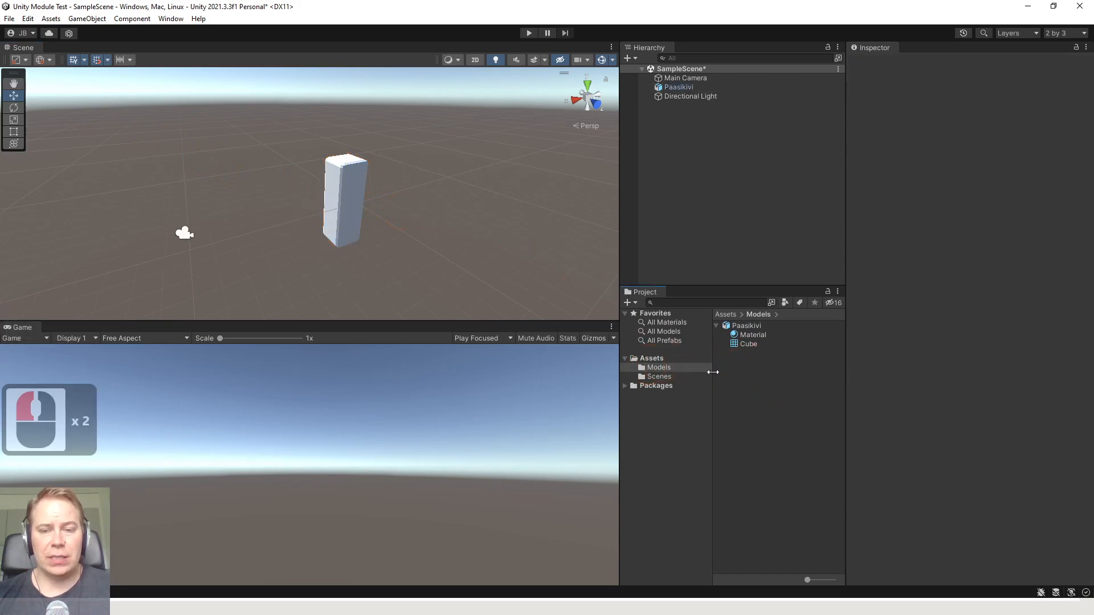
left_click(656, 368)
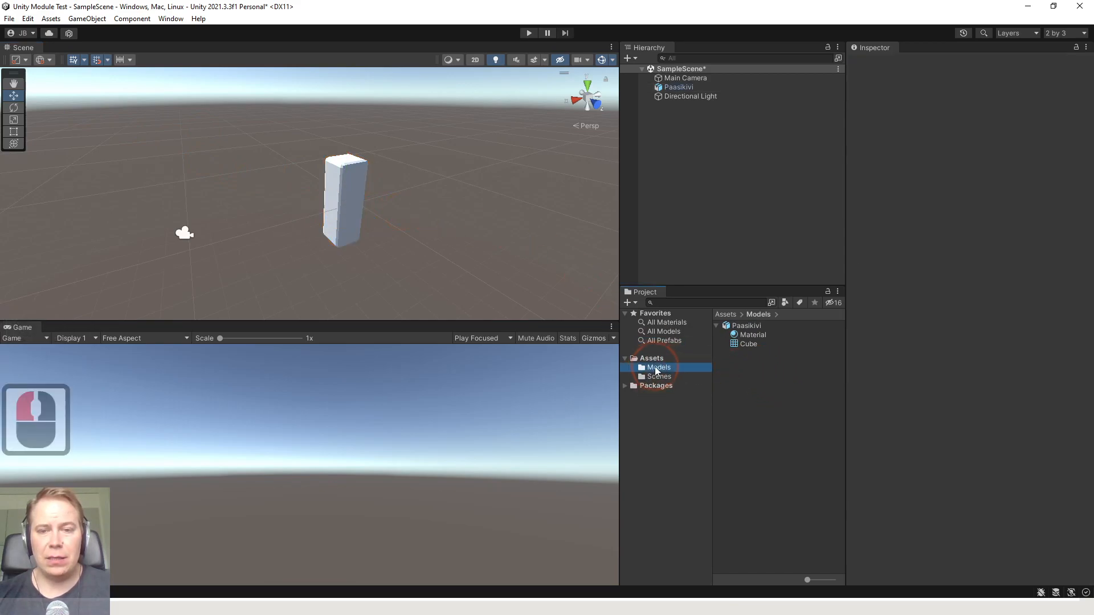
right_click(655, 367)
left_click(713, 85)
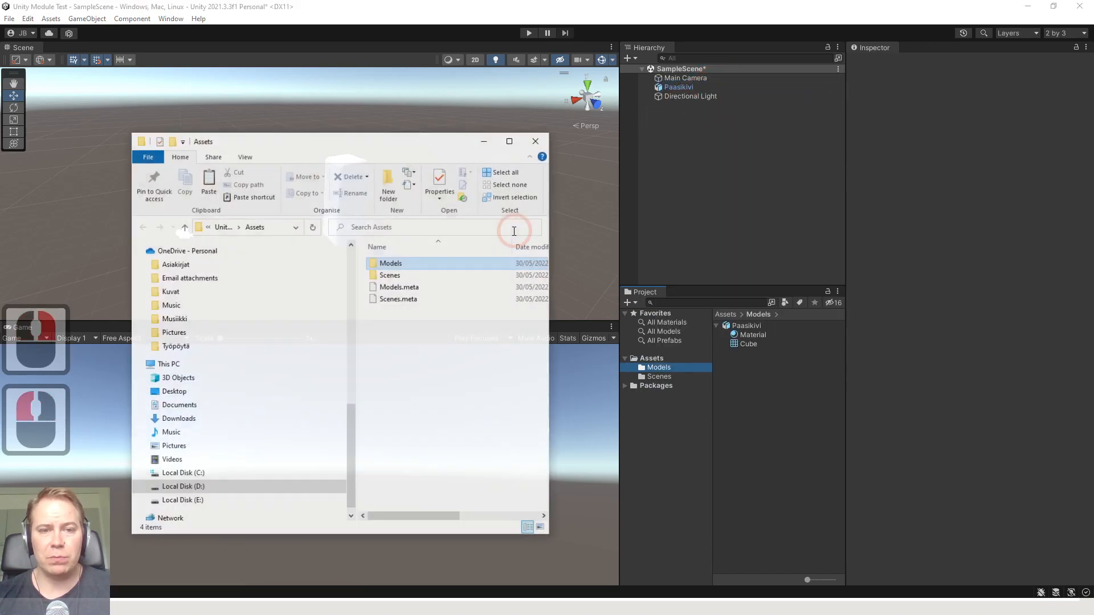
left_click(174, 393)
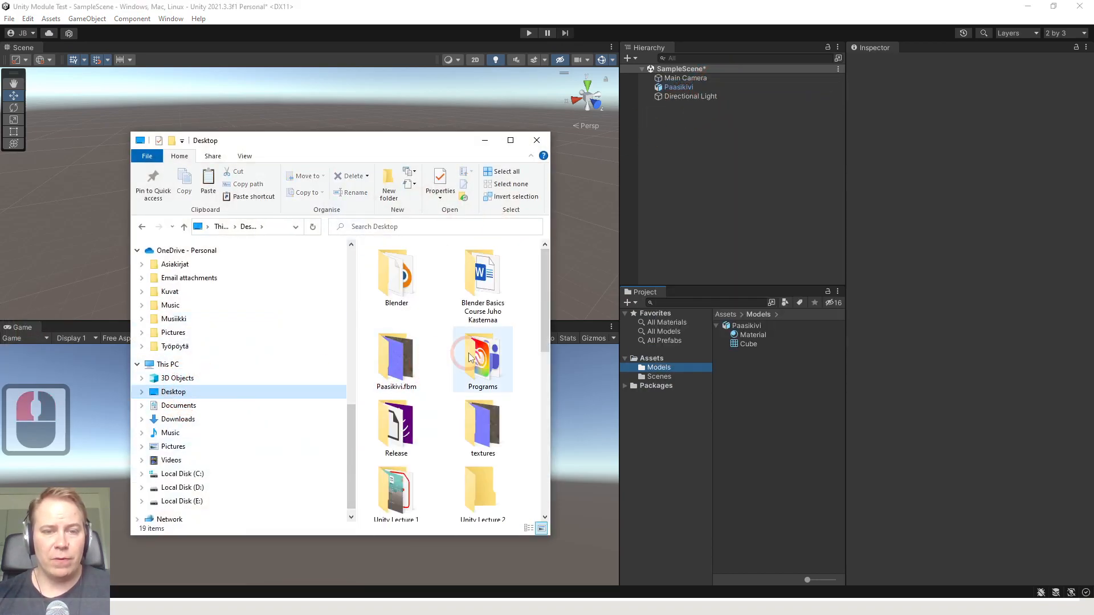
Find the textures folder on the Desktop and import it into Unity's Models folder
scroll(456, 372, "down", 3)
scroll(452, 373, "up", 3)
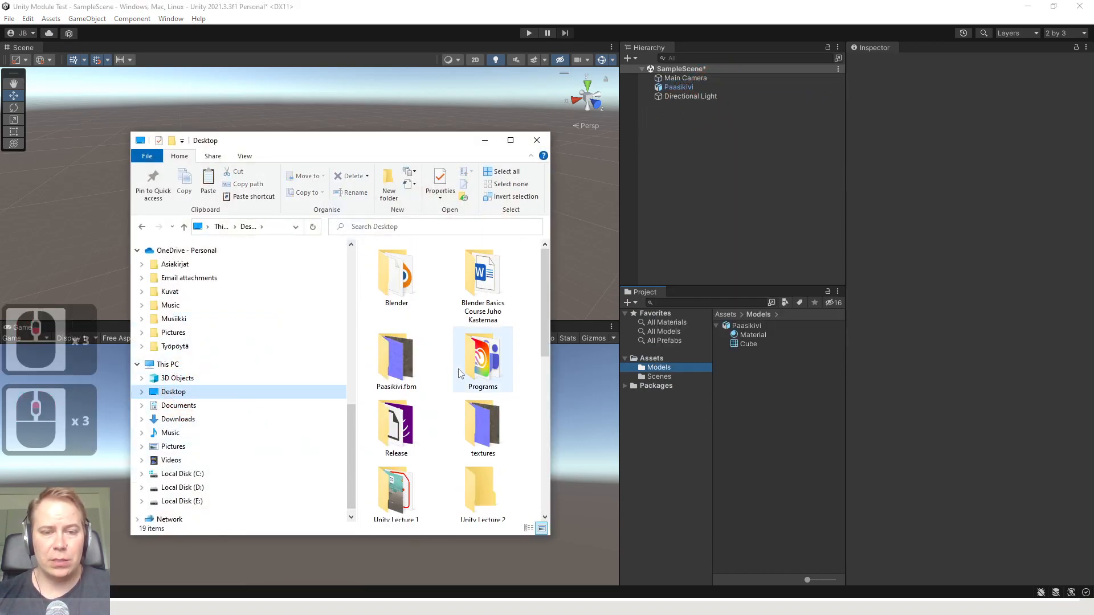
scroll(460, 373, "down", 2, "ctrl")
left_click(502, 299)
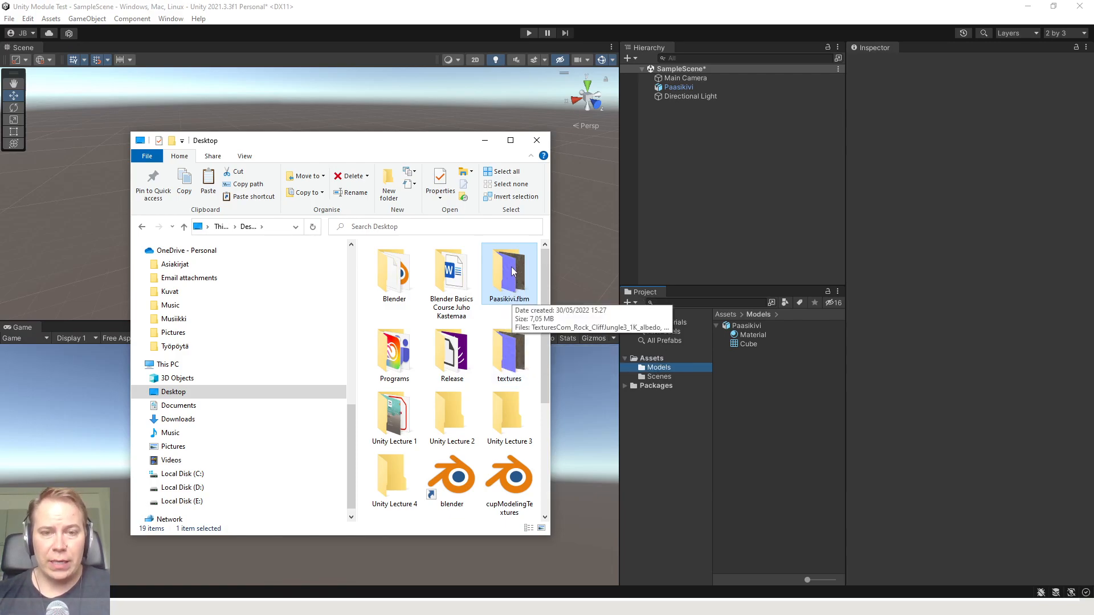
scroll(511, 266, "down", 3)
scroll(513, 274, "up", 3)
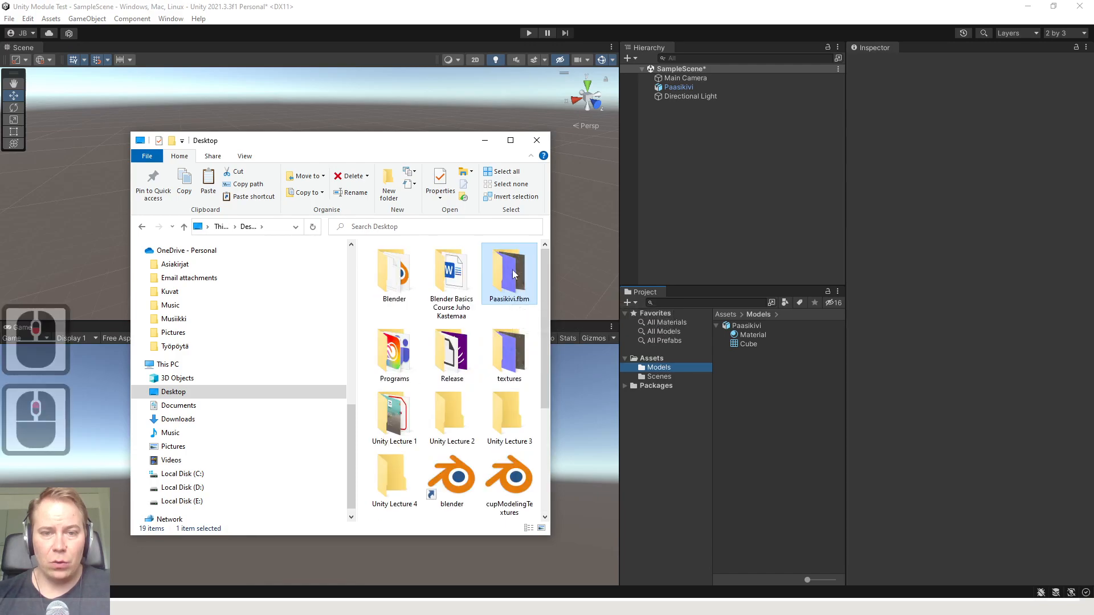
scroll(511, 351, "down", 3)
scroll(509, 341, "up", 3)
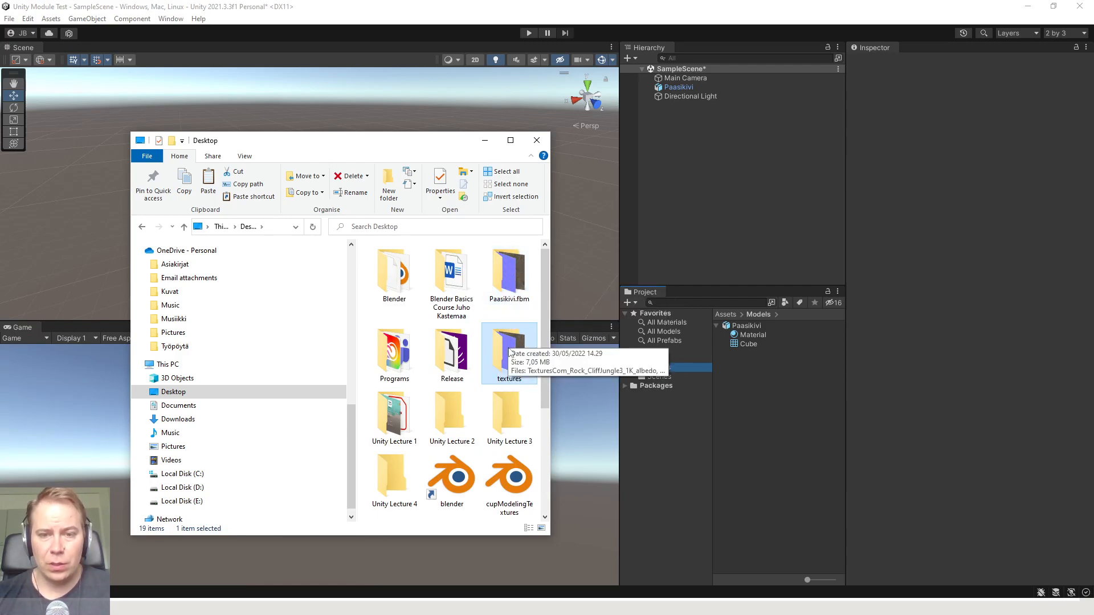
left_click_drag(509, 349, 659, 368)
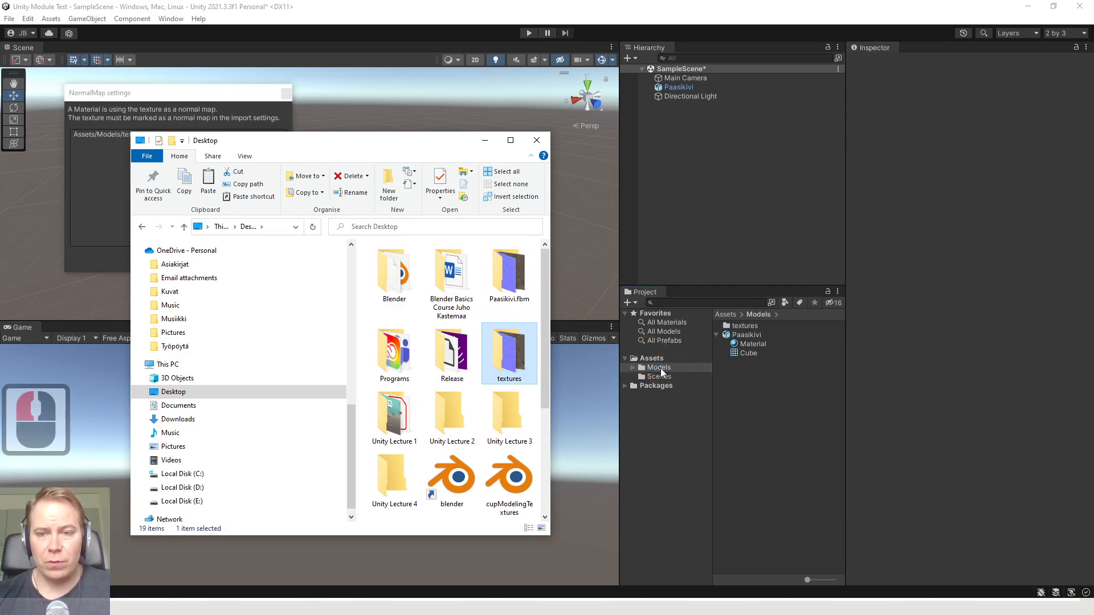
Fix the import settings so the Rock_CliffJungle3 normal texture is marked as a normal map
left_click(658, 440)
left_click(230, 202)
left_click(151, 92)
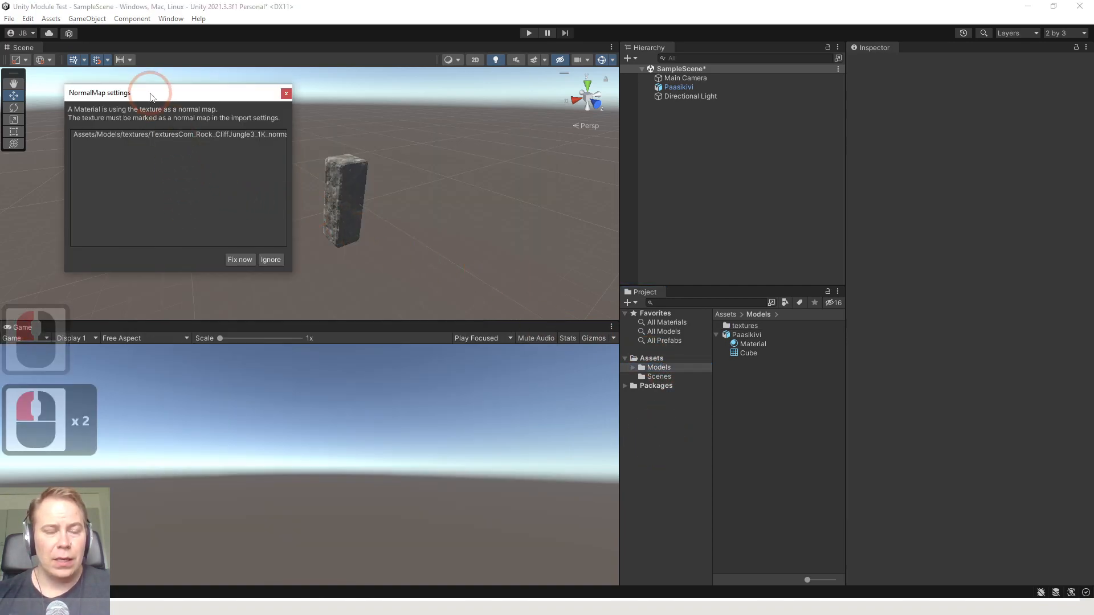
left_click(239, 259)
Examine the rock texture on the Paasikivi pillar in the scene from close up and farther away
left_click(349, 206)
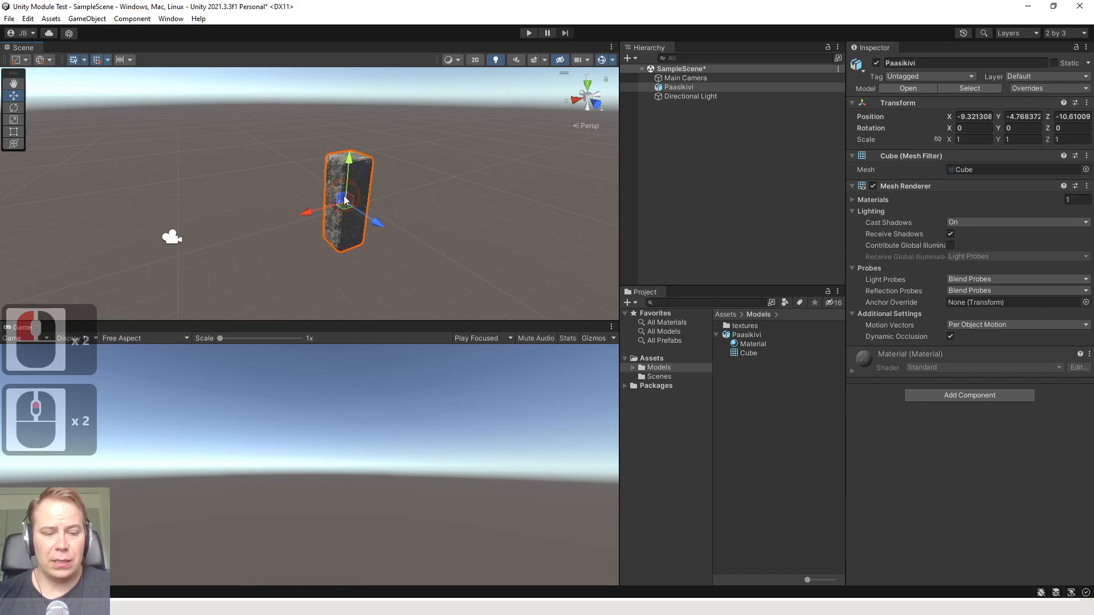
scroll(297, 206, "up", 3)
key("f")
scroll(298, 252, "up", 9)
middle_click_drag(287, 197, 283, 238)
scroll(283, 239, "down", 7)
scroll(480, 226, "down", 5)
left_click(261, 182)
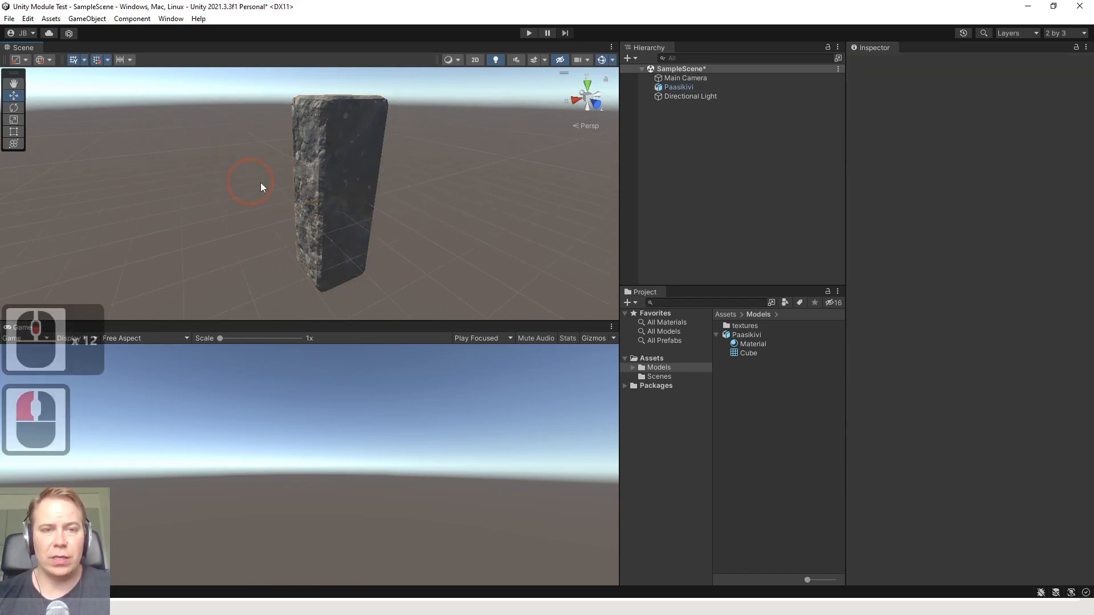
scroll(313, 182, "down", 4)
left_click(312, 182)
scroll(399, 183, "down", 4)
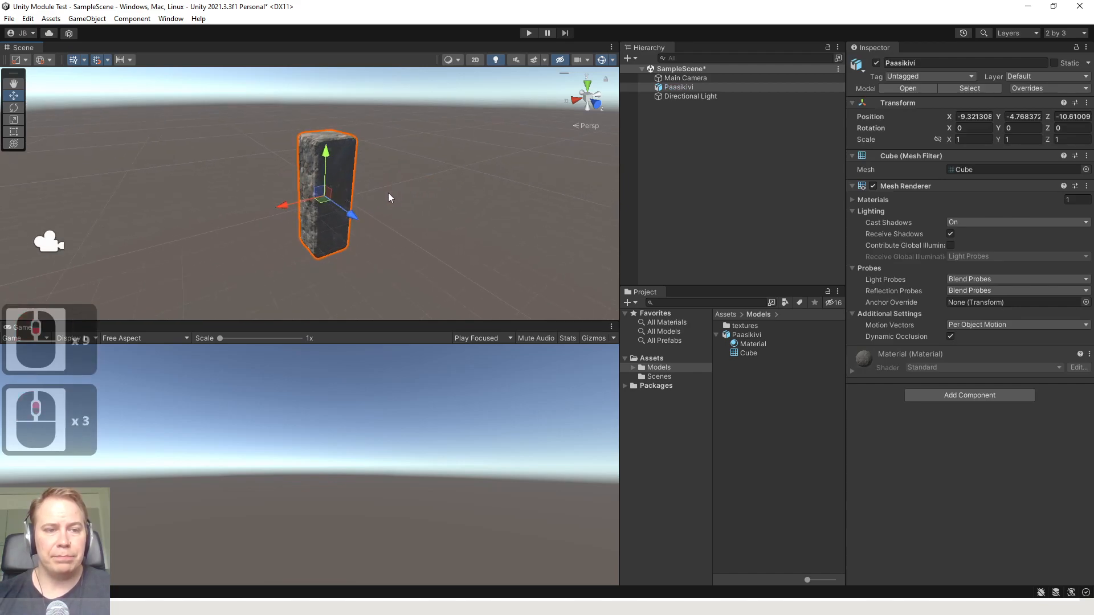
left_click(205, 186)
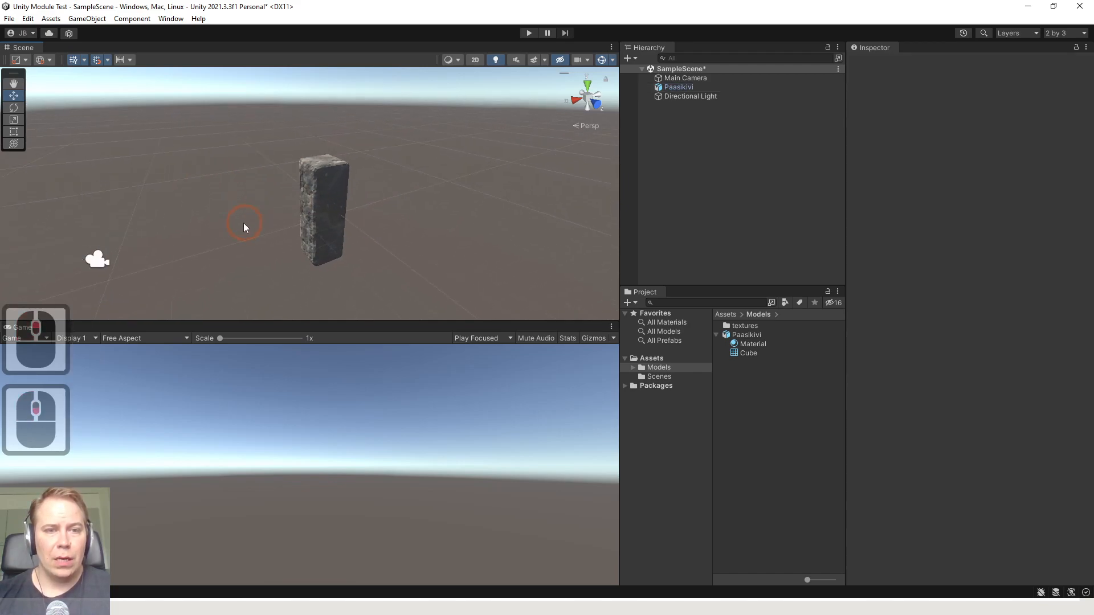
Move the Main Camera to X -7, Z -19 so that it frames the pillar
middle_click_drag(244, 224, 264, 211)
left_click(132, 244)
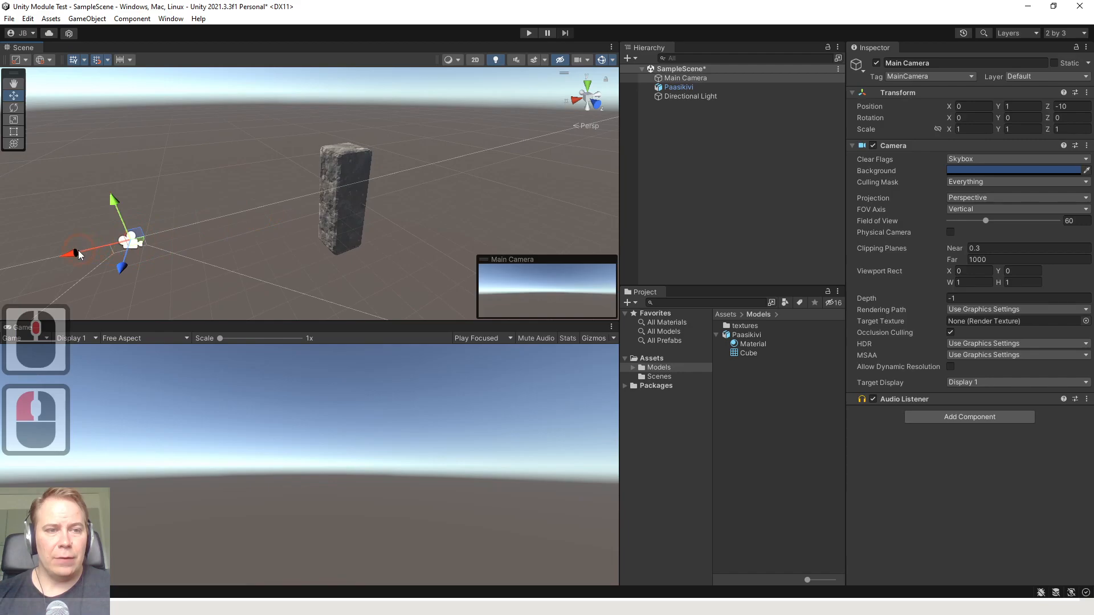
left_click_drag(134, 247, 221, 204)
key("f")
scroll(248, 217, "up", 4)
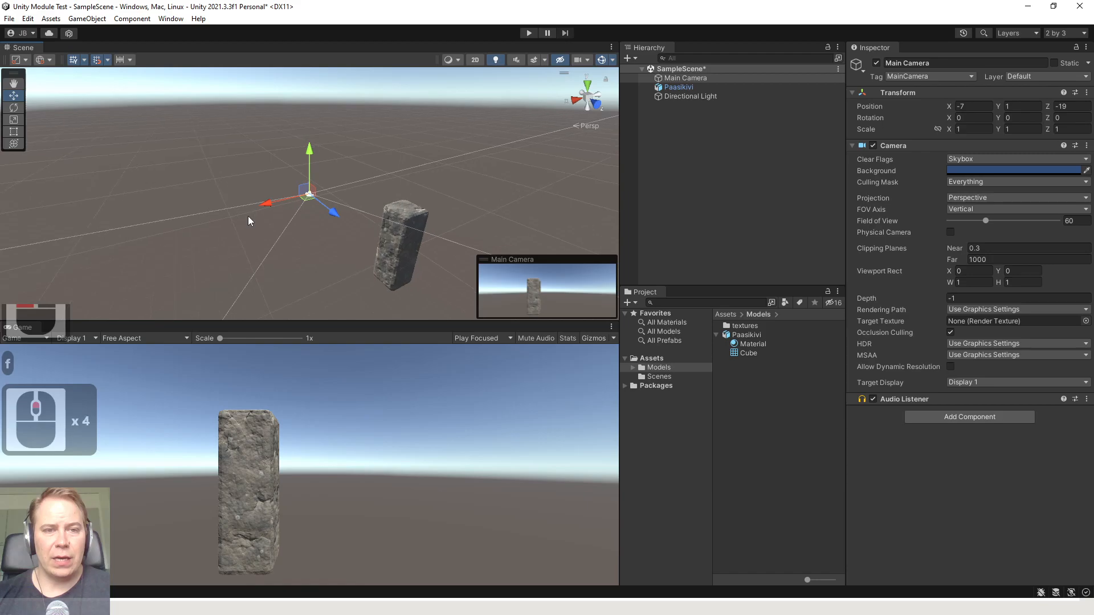
Examine the Main Camera and the pillar in front of it from different sides of the scene
right_click_drag(248, 217, 434, 207)
scroll(278, 220, "down", 10)
middle_click_drag(278, 221, 302, 237)
scroll(302, 237, "up", 2)
key("f")
middle_click_drag(409, 204, 237, 192)
scroll(370, 198, "down", 18)
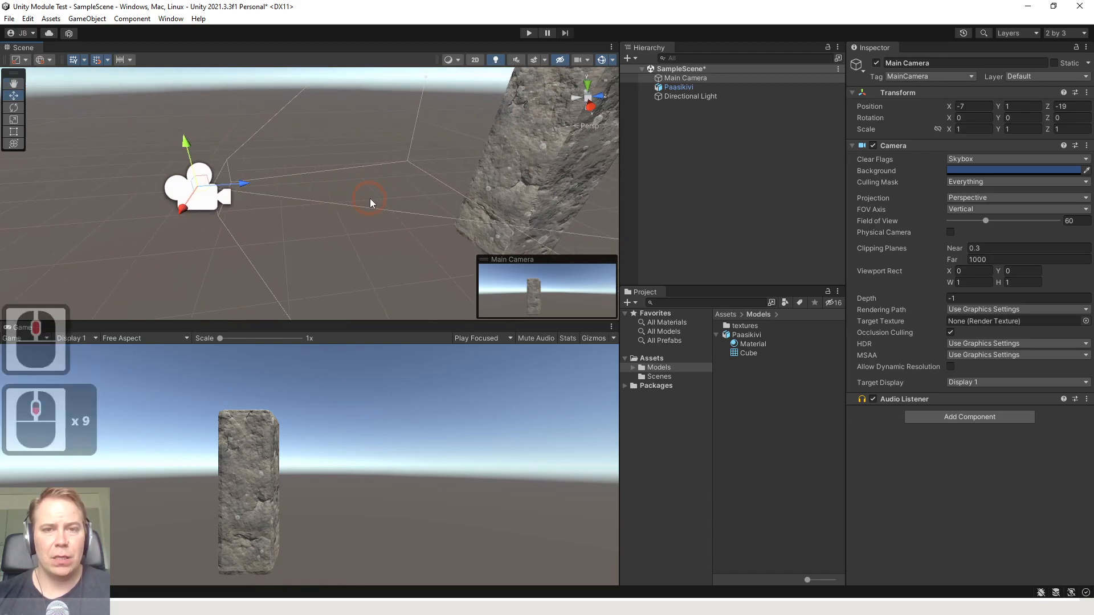
scroll(401, 196, "down", 5)
middle_click_drag(424, 181, 350, 173)
scroll(366, 164, "down", 3)
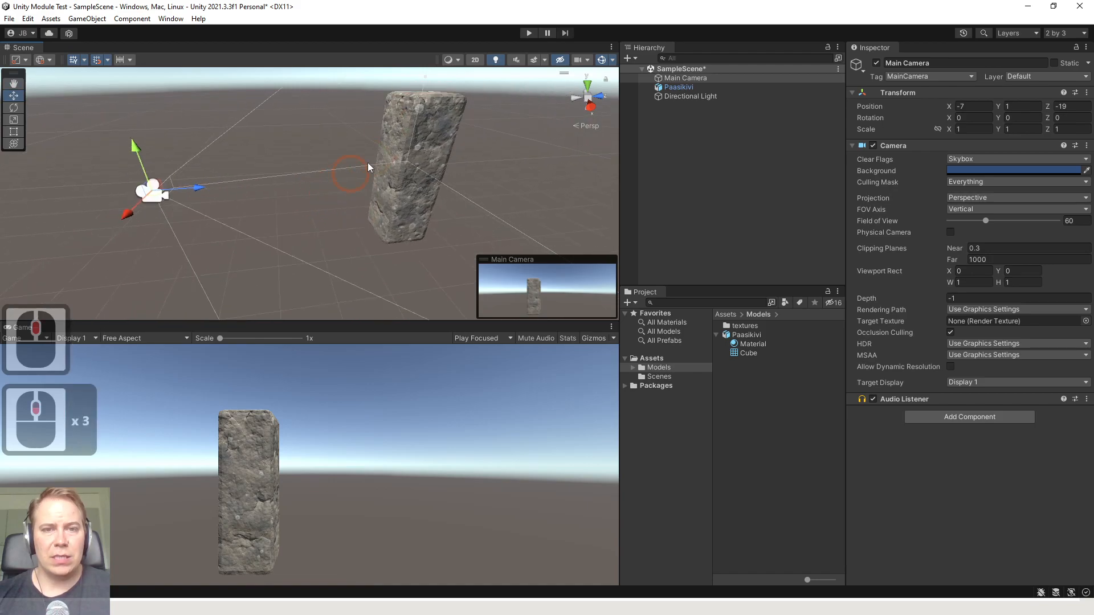
Start play mode and move the Main Camera to Z -20
left_click(529, 33)
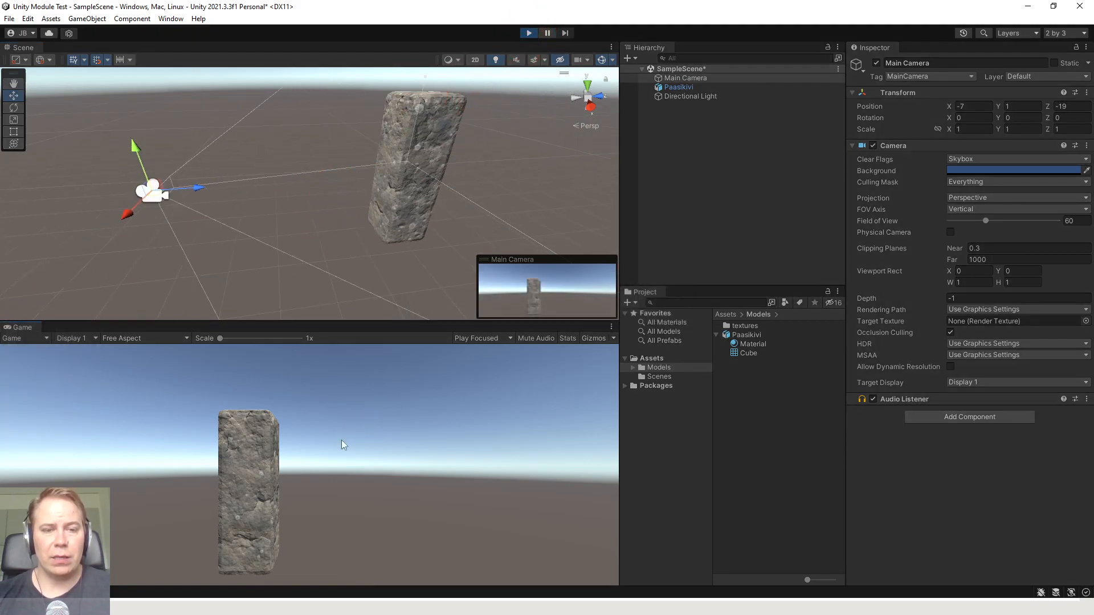
scroll(272, 449, "down", 3)
scroll(268, 444, "up", 1)
left_click_drag(128, 218, 151, 196)
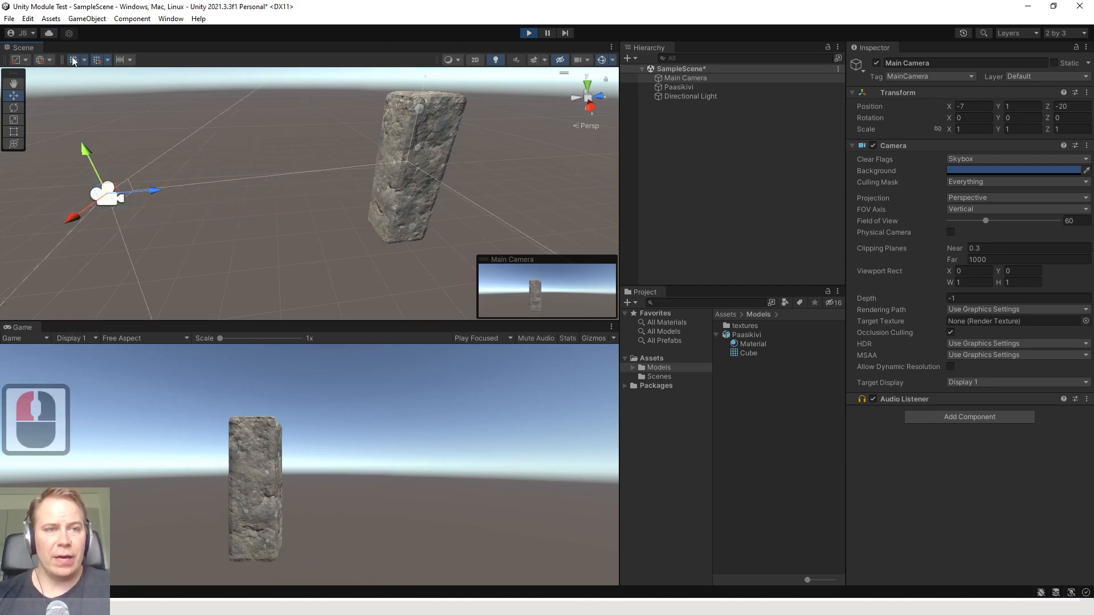
Turn off grid snapping and move the Main Camera freely to X -31.37, Z -19.96, ending play mode
left_click(149, 40)
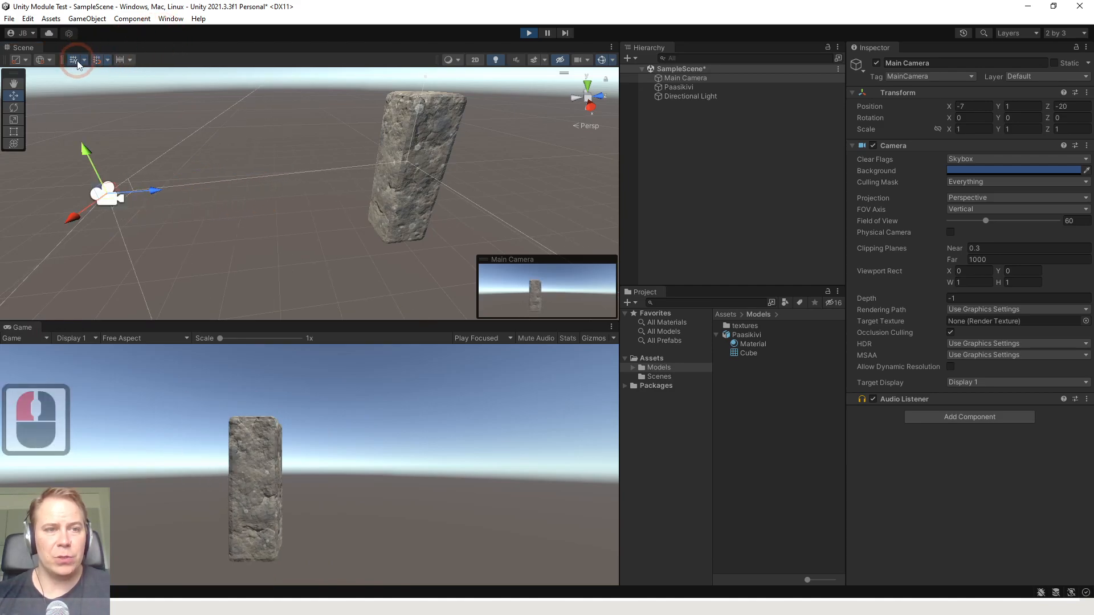
mouse_move(158, 195)
left_mouse_down()
mouse_move(231, 196)
mouse_move(156, 166)
mouse_move(166, 191)
mouse_move(275, 206)
mouse_move(158, 200)
left_mouse_up()
left_click_drag(78, 222, 209, 120)
left_click(529, 32)
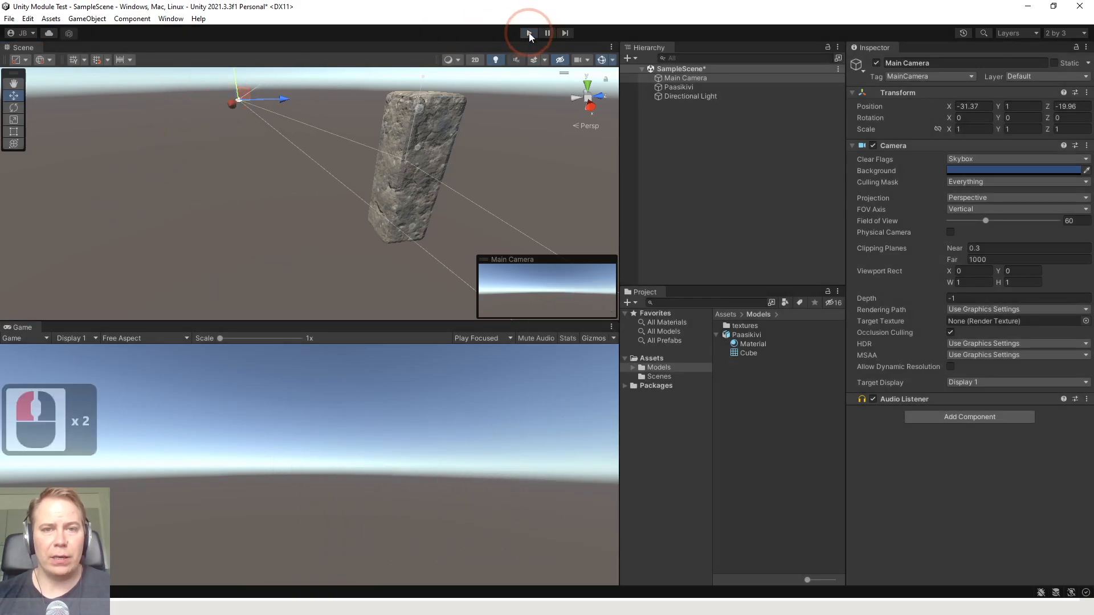
Scale the Paasikivi pillar uniformly to about 1.34 on all axes
scroll(316, 188, "down", 8)
middle_click_drag(397, 195, 302, 204)
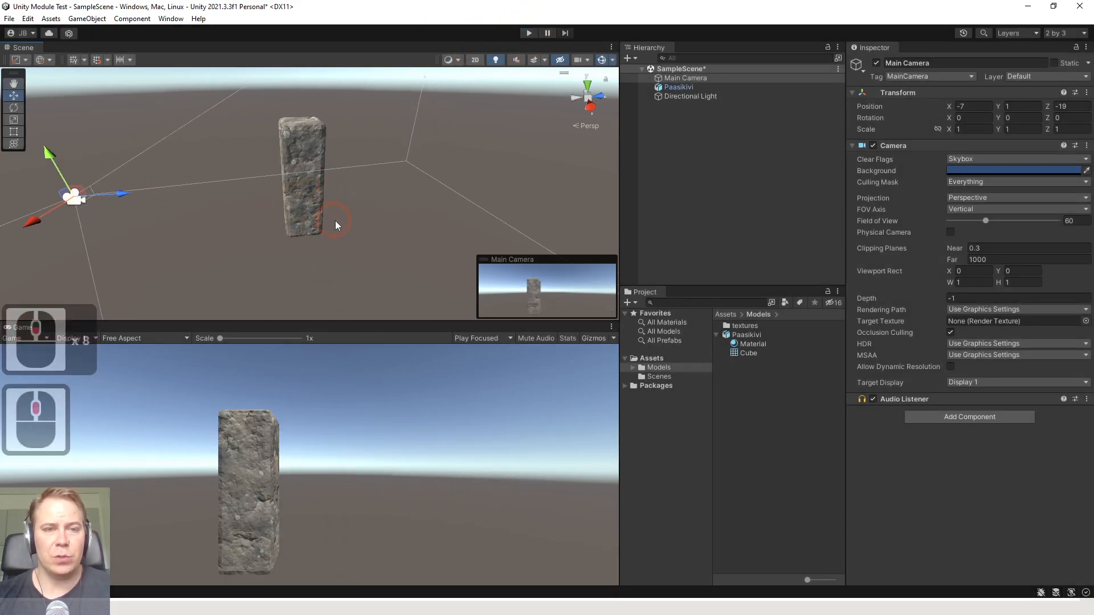
left_click(336, 221)
right_click_drag(402, 191, 245, 173)
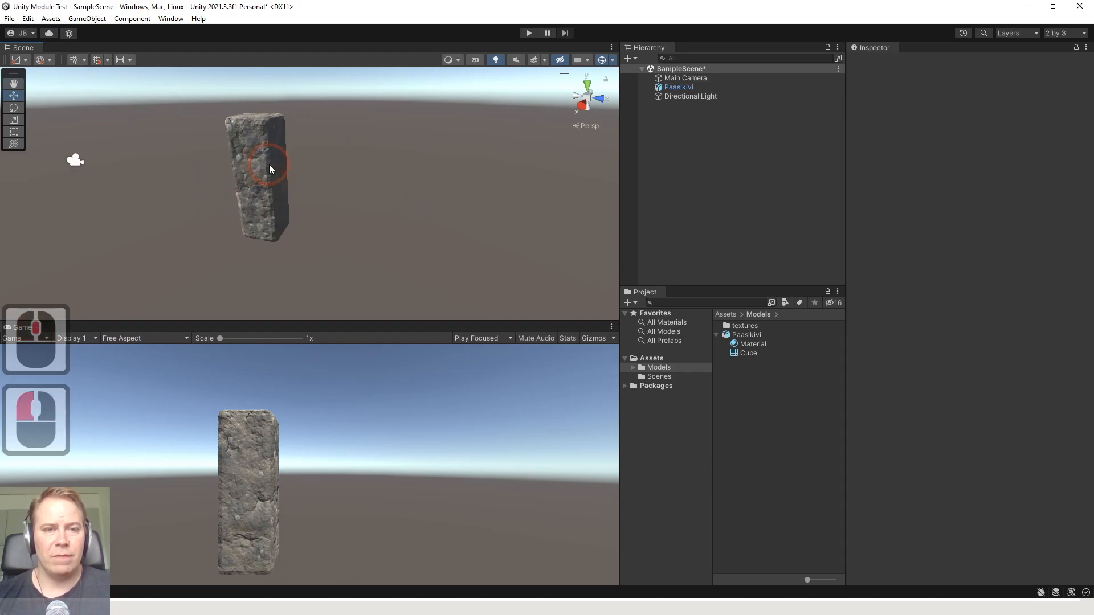
left_click(269, 164)
middle_click_drag(343, 169, 374, 185)
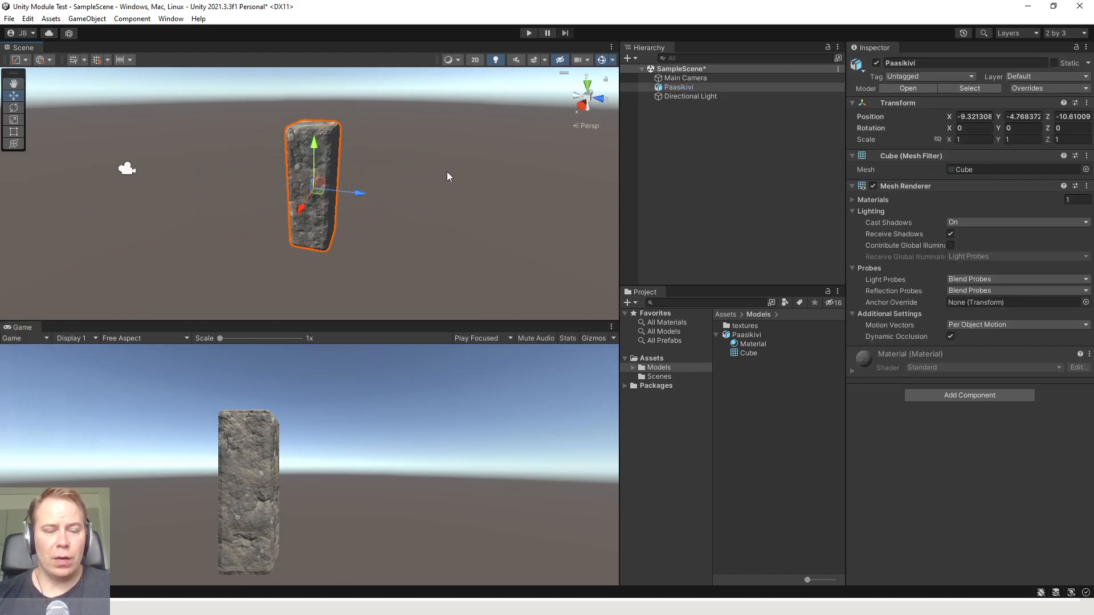
key("w")
key("e")
key("r")
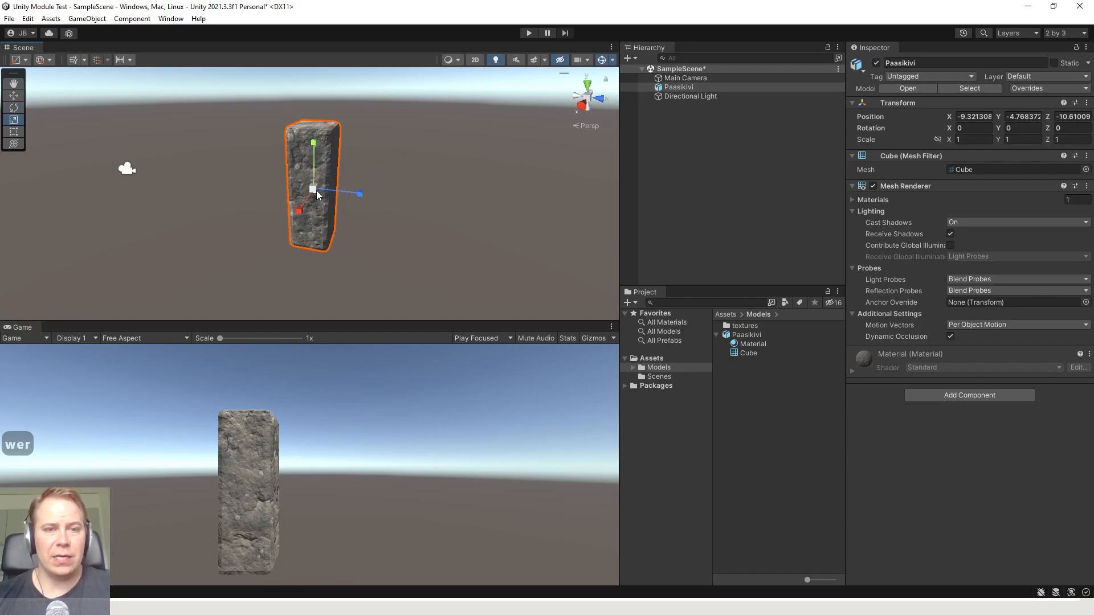
left_click_drag(314, 192, 327, 169)
Rotate the Paasikivi pillar about 9 degrees around its Z axis
key("e")
left_click(473, 196)
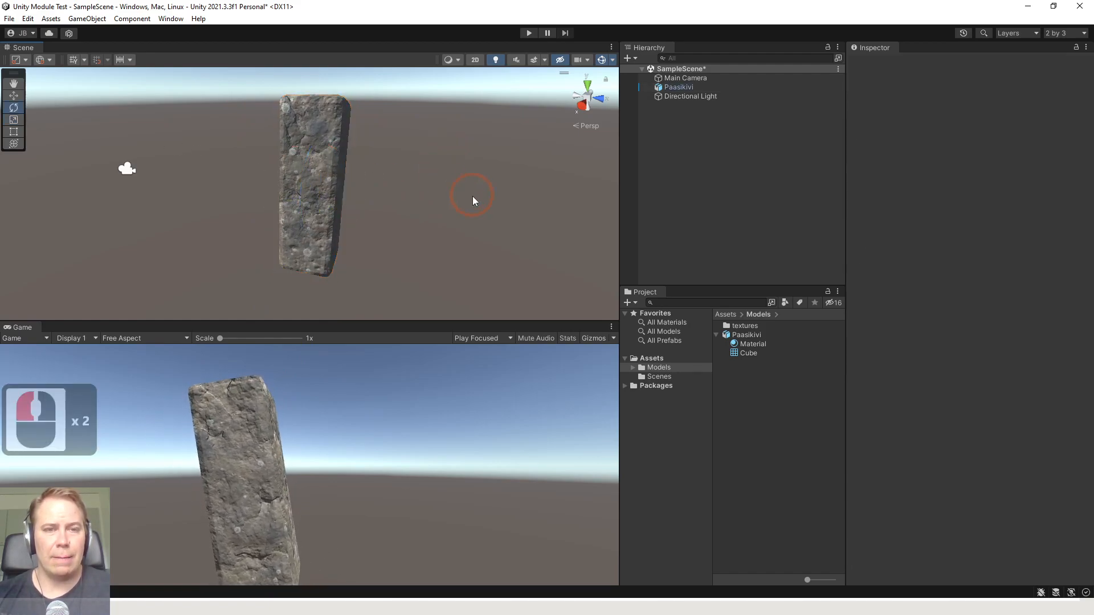
middle_click_drag(324, 181, 301, 187)
left_click(301, 187)
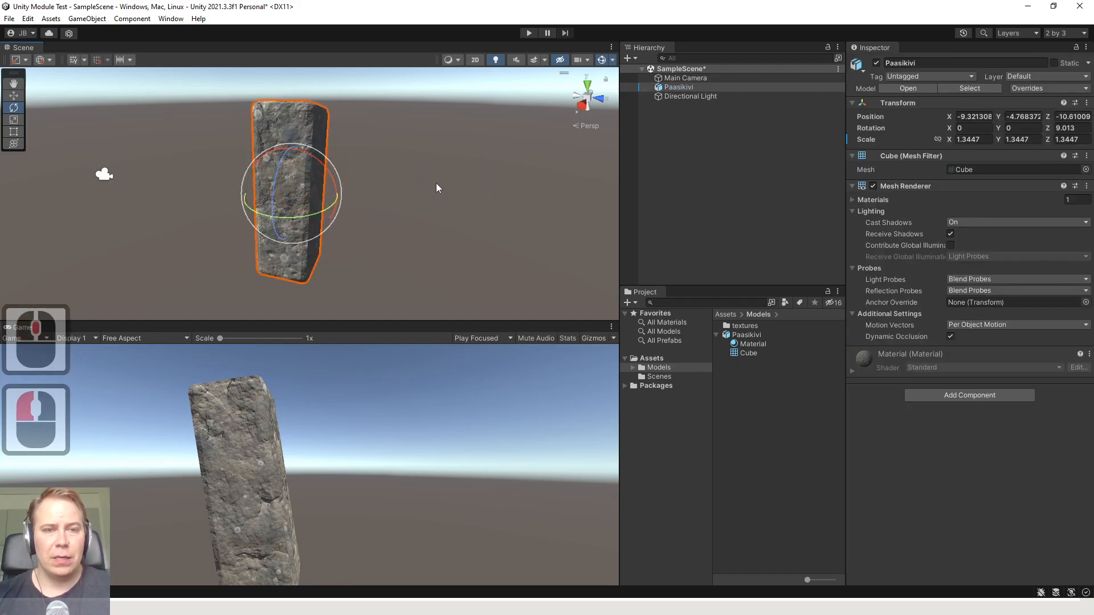
left_click(436, 185)
Duplicate the tilted pillar and move the copy along the Z axis beside the original
left_click(324, 181)
key("ctrl+d")
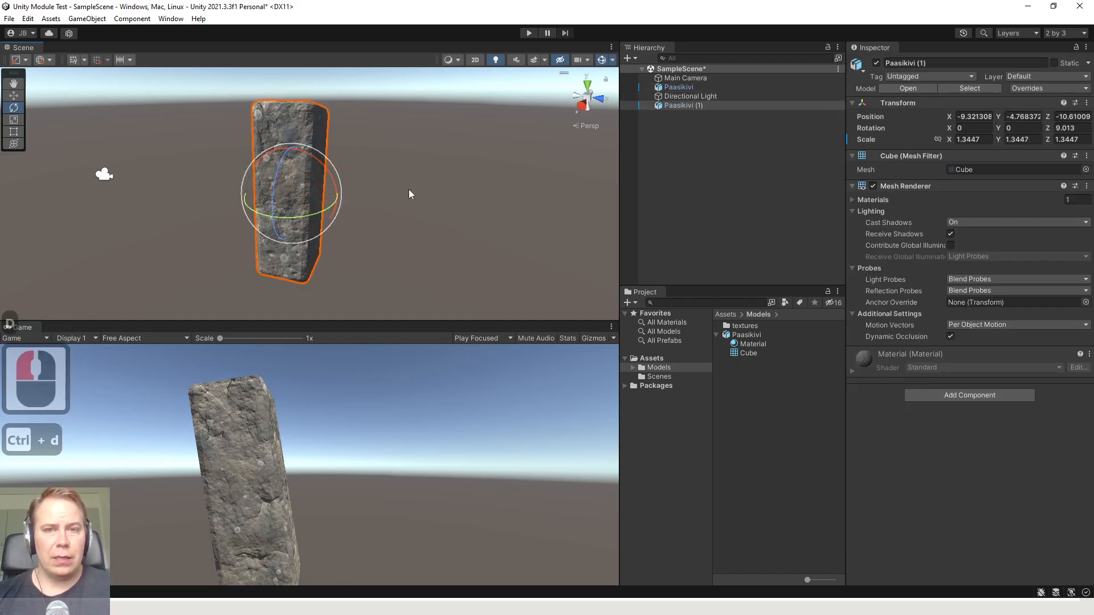
left_click(400, 182)
left_click(306, 183)
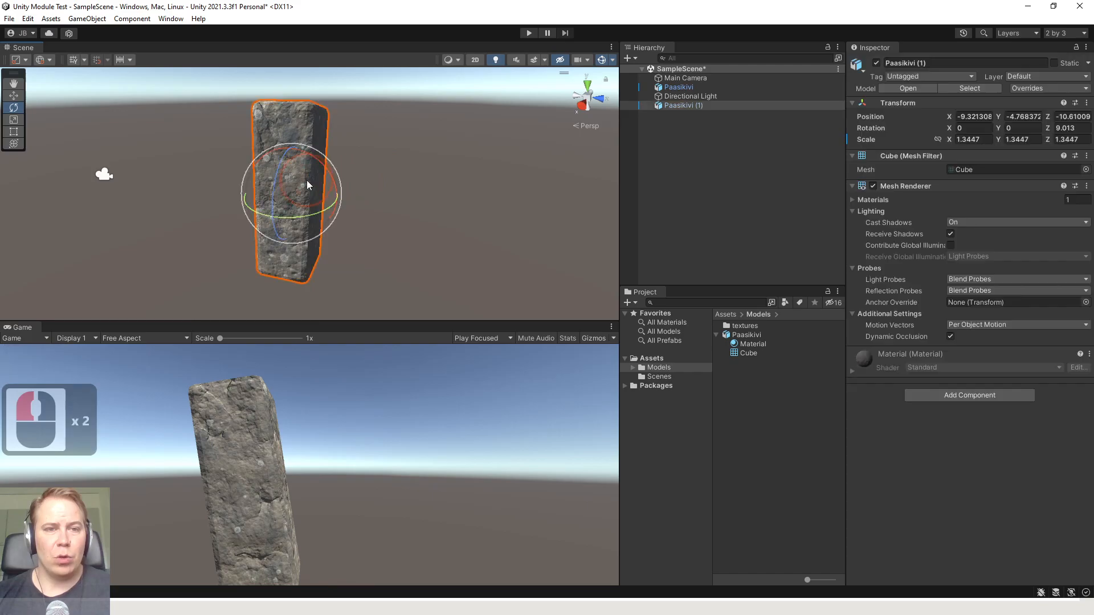
key("w")
key("e")
key("w")
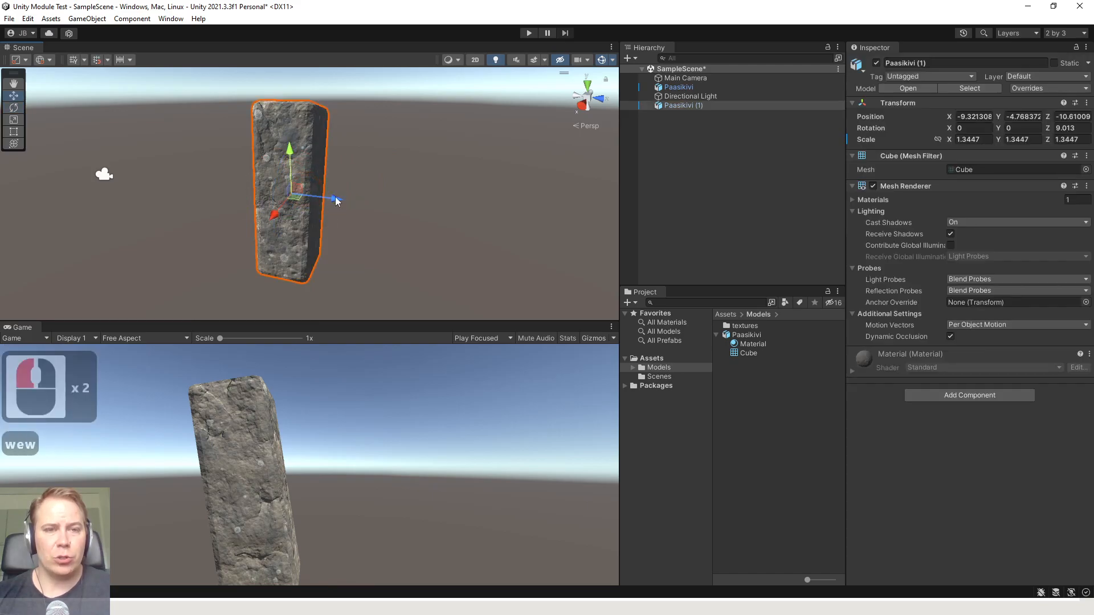
left_click_drag(335, 198, 512, 223)
Duplicate the copied pillar and move the new one along Z to -3.39, forming a row of three
key("ctrl+d")
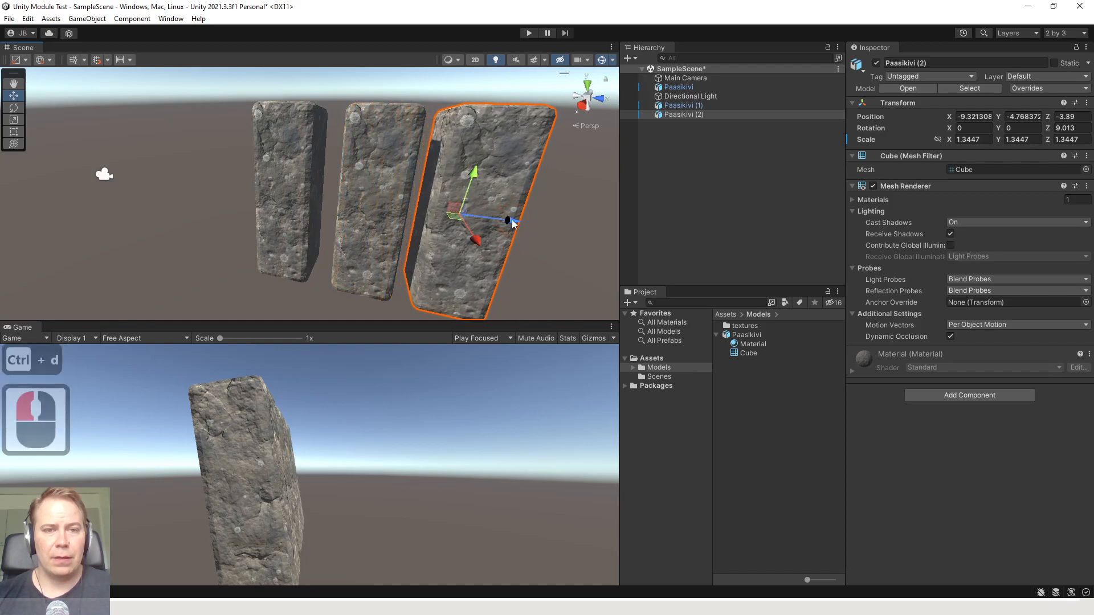
middle_click_drag(512, 224, 433, 220)
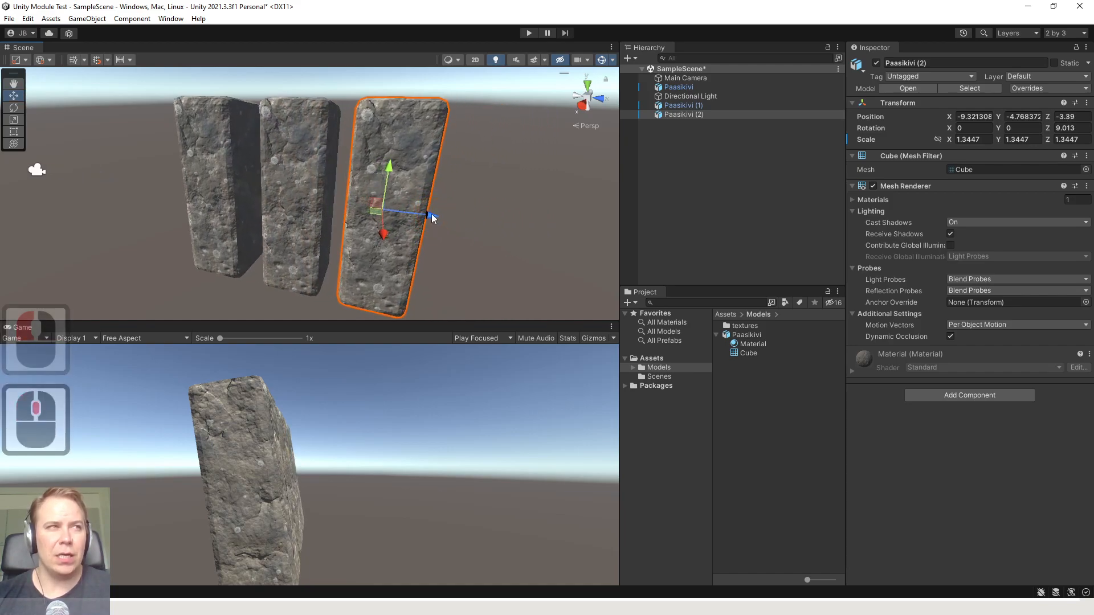
right_click_drag(503, 224, 257, 188)
key("d")
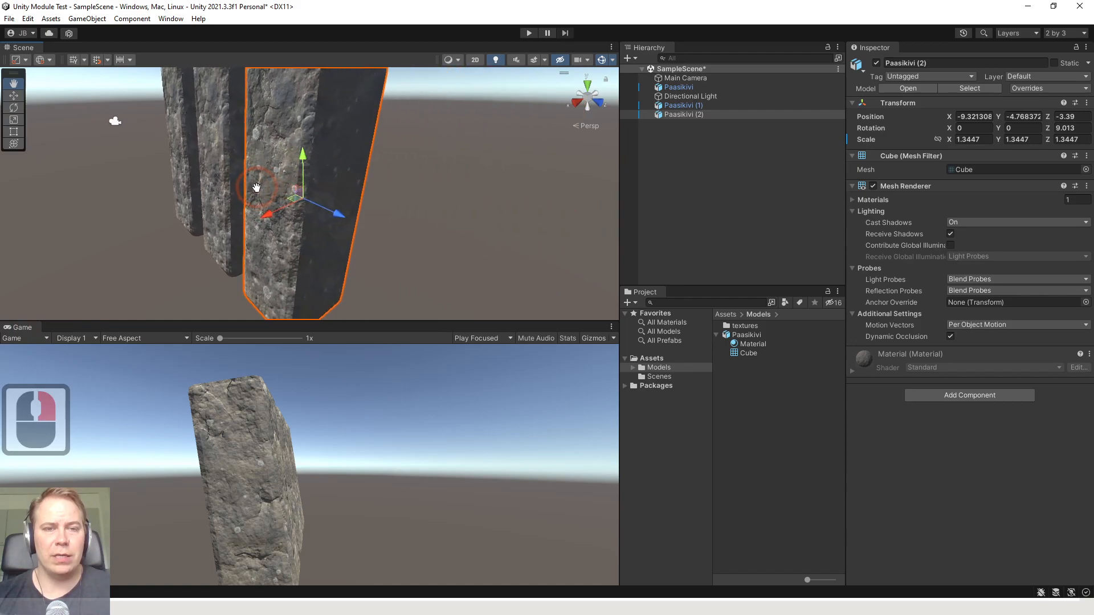
Move the third pillar, Paasikivi (2), along the X axis to -15.19
middle_click_drag(256, 188, 265, 191)
scroll(266, 191, "down", 3)
left_click_drag(282, 215, 383, 195)
middle_click_drag(236, 191, 339, 208)
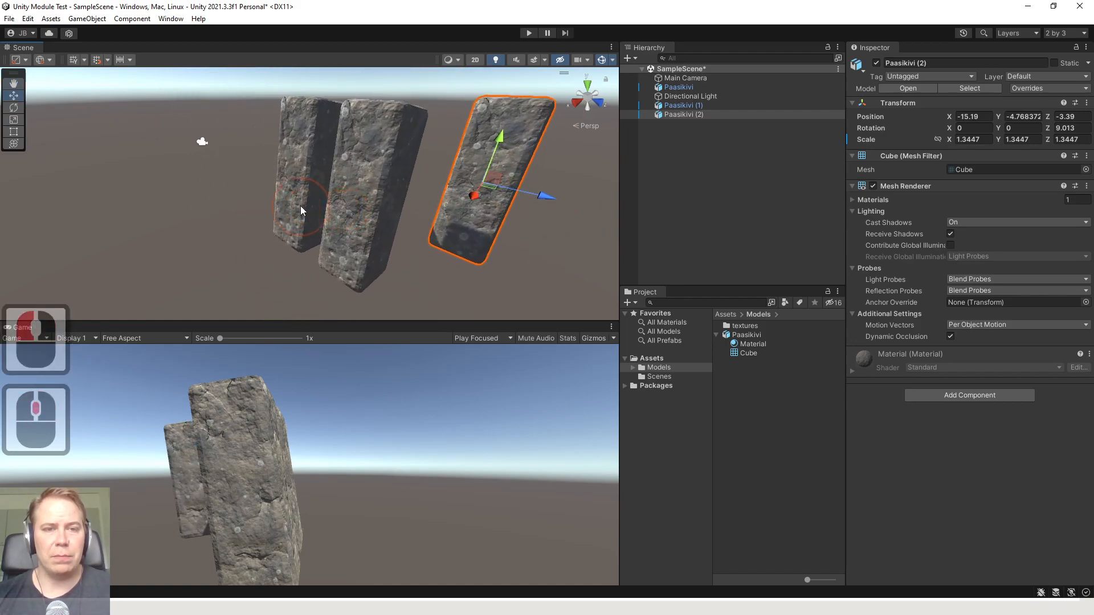
Move the original Paasikivi pillar along the X axis to -17.44
left_click(300, 207)
left_click_drag(269, 186, 360, 177)
middle_click_drag(339, 187, 431, 202)
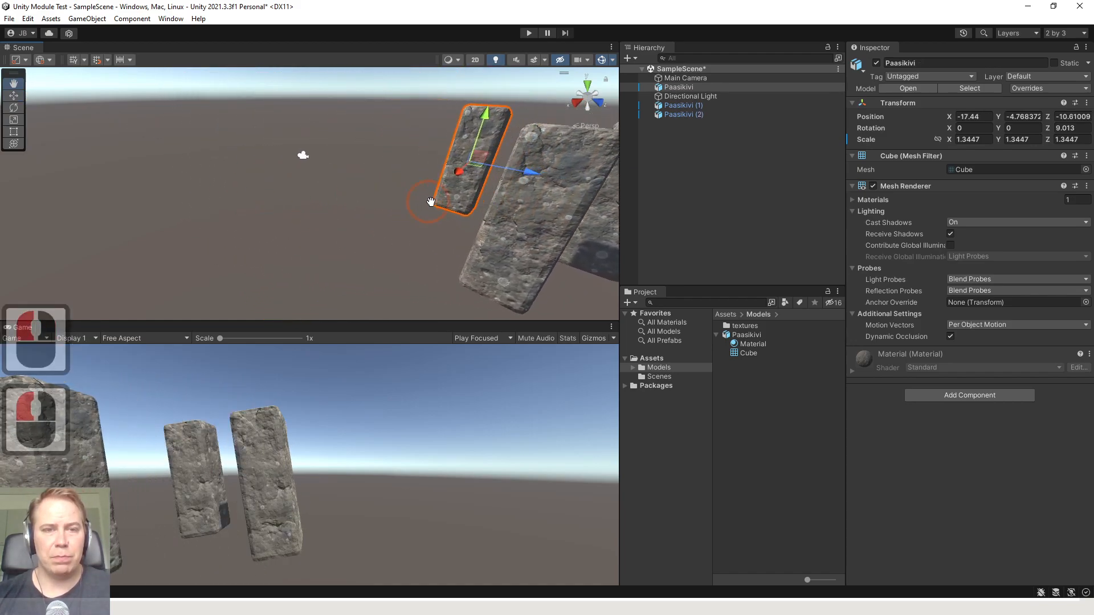
key("a")
right_click_drag(342, 188, 367, 228)
scroll(325, 211, "down", 9)
middle_click_drag(280, 195, 291, 192)
key("w")
key("e")
key("e")
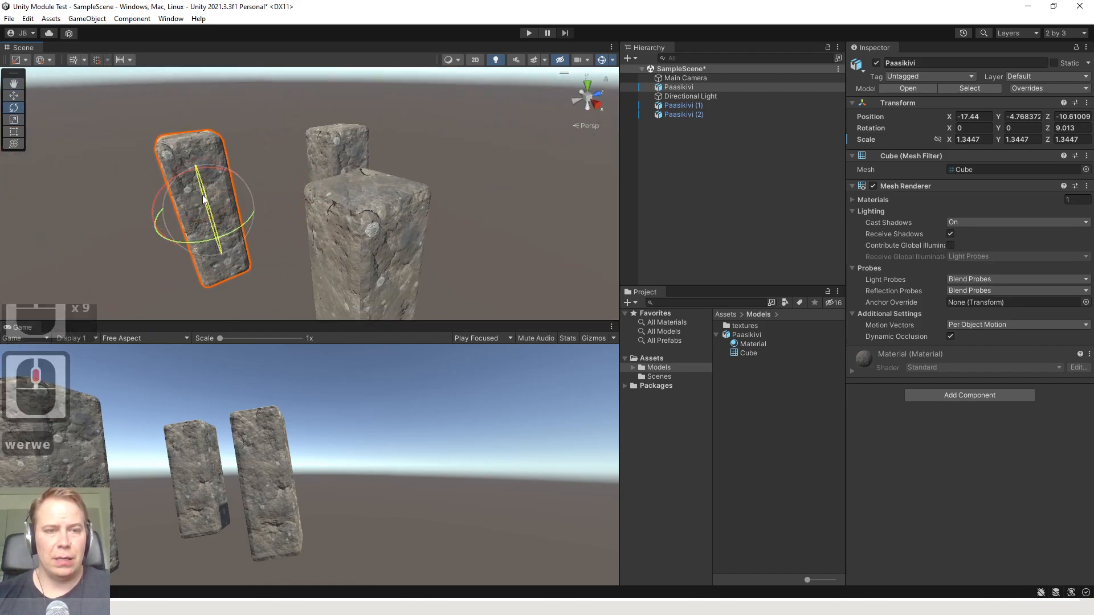
Move the middle pillar, Paasikivi (1), along the X axis to -14.28
scroll(226, 236, "up", 3)
left_click(350, 218)
key("w")
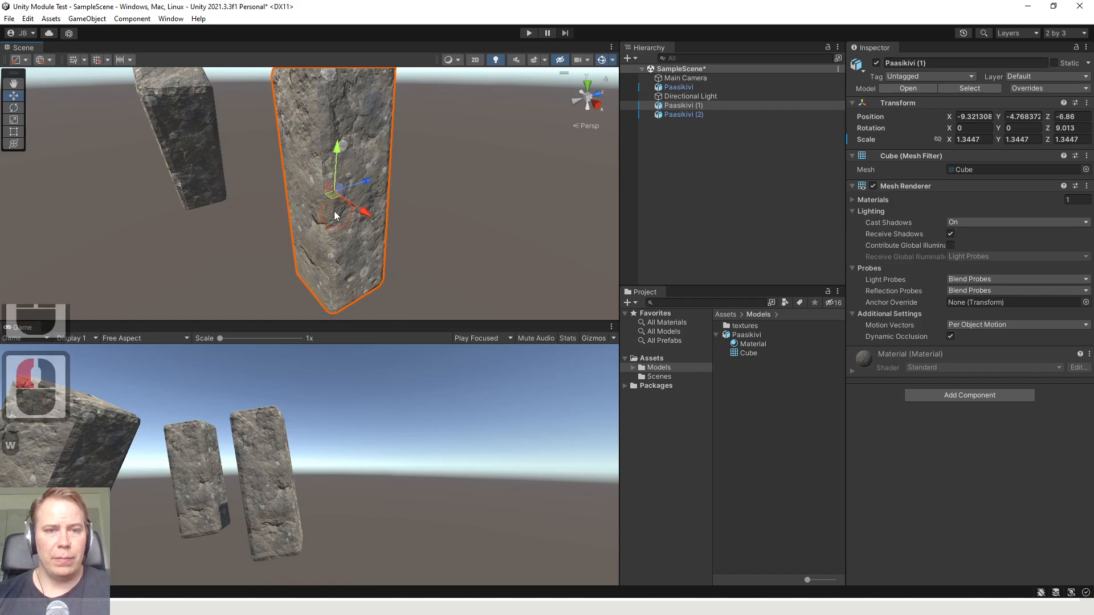
left_click_drag(354, 211, 275, 193)
middle_click_drag(428, 161, 324, 176)
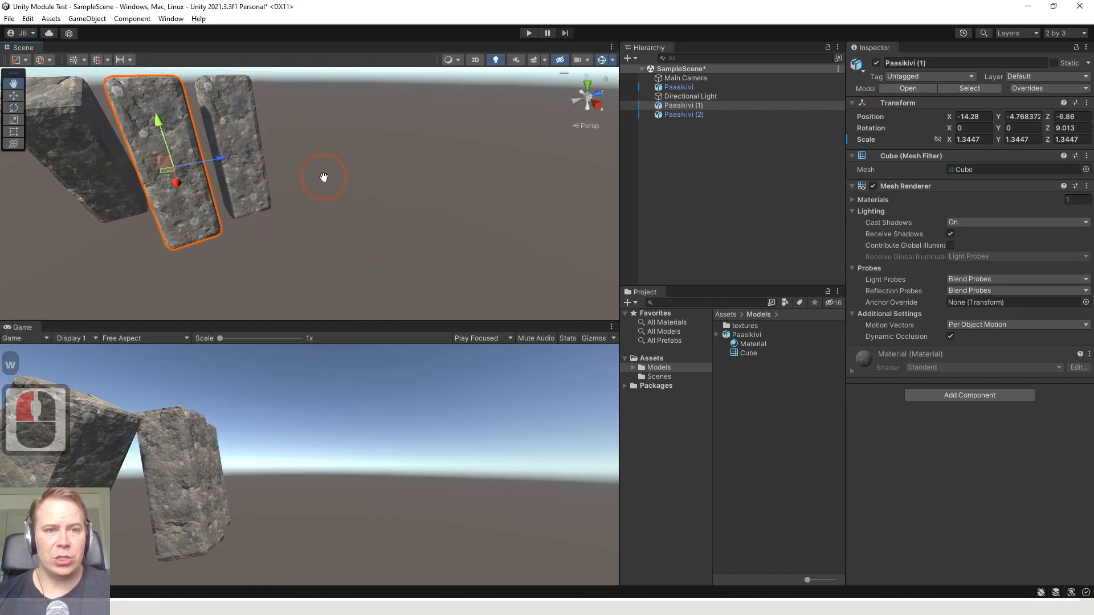
Rotate Paasikivi (1) to about -10.2, -7.8 and 16.2 degrees on X, Y and Z so it leans over
key("e")
key("r")
key("e")
left_click_drag(137, 133, 118, 145)
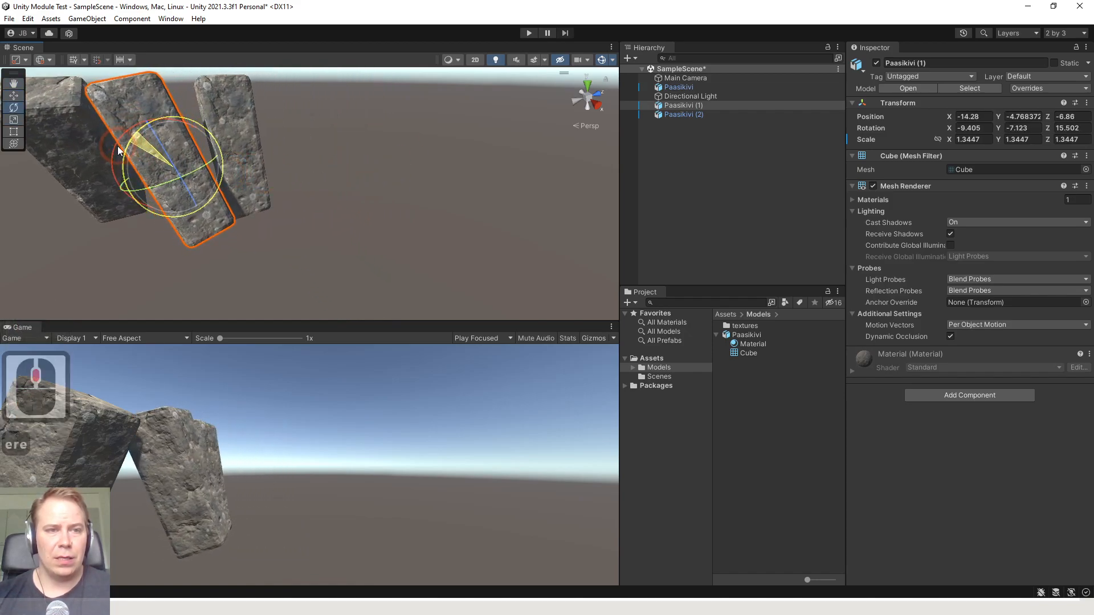
Move Paasikivi (2) against the leaning pillar, to X -12.88 and Z -9.35
left_click(231, 134)
middle_click_drag(308, 159, 275, 174)
key("e")
key("w")
left_click_drag(221, 189, 206, 210)
left_click(262, 193)
left_click(240, 200)
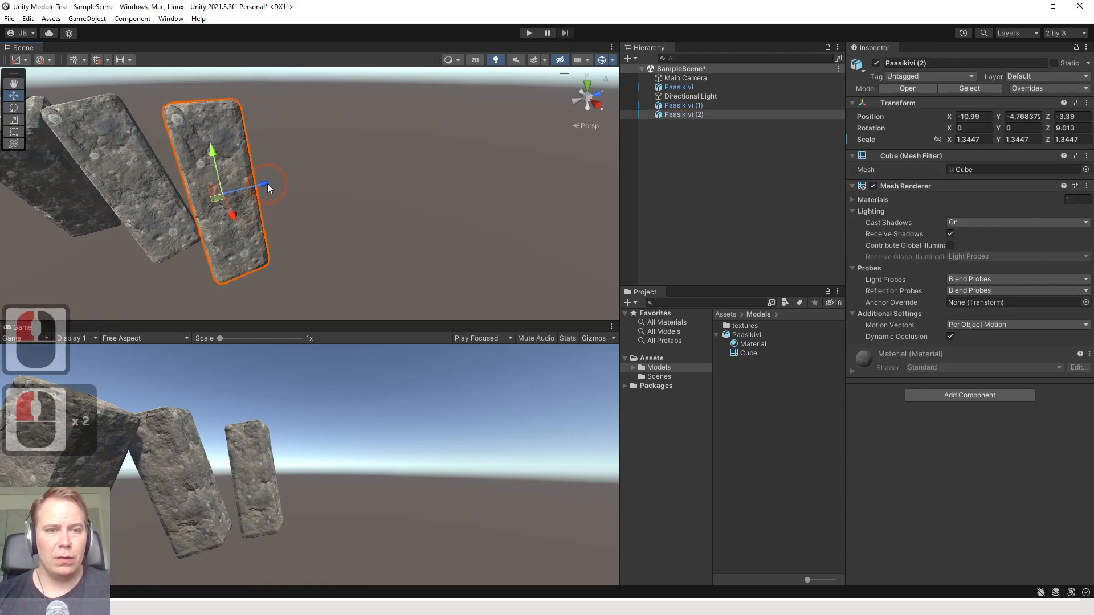
left_click_drag(267, 183, 197, 212)
middle_click_drag(197, 212, 342, 211)
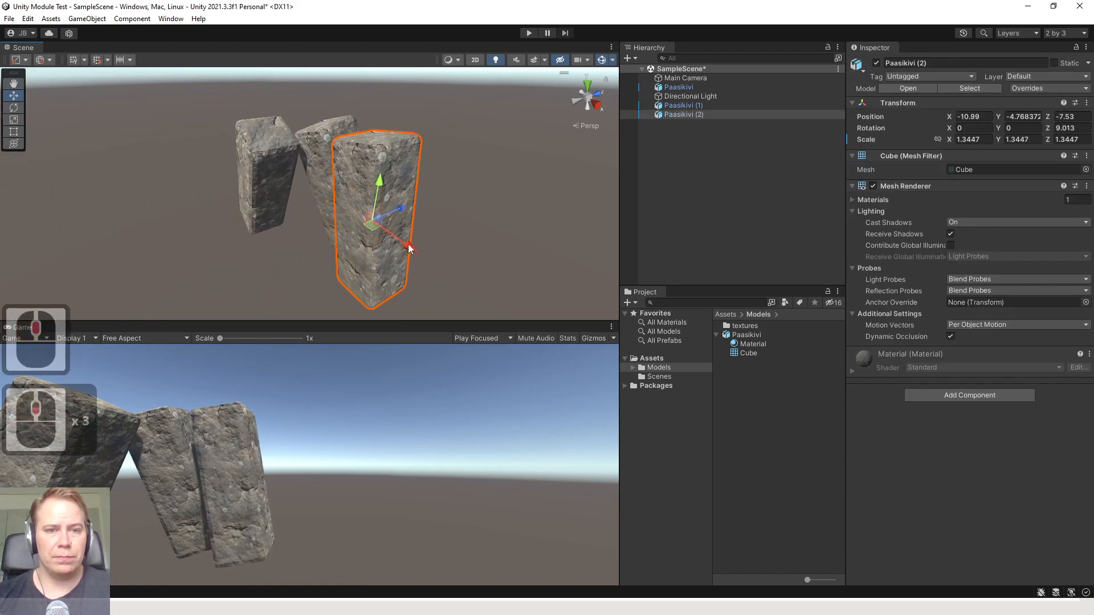
left_click_drag(410, 246, 374, 235)
left_click_drag(382, 193, 349, 202)
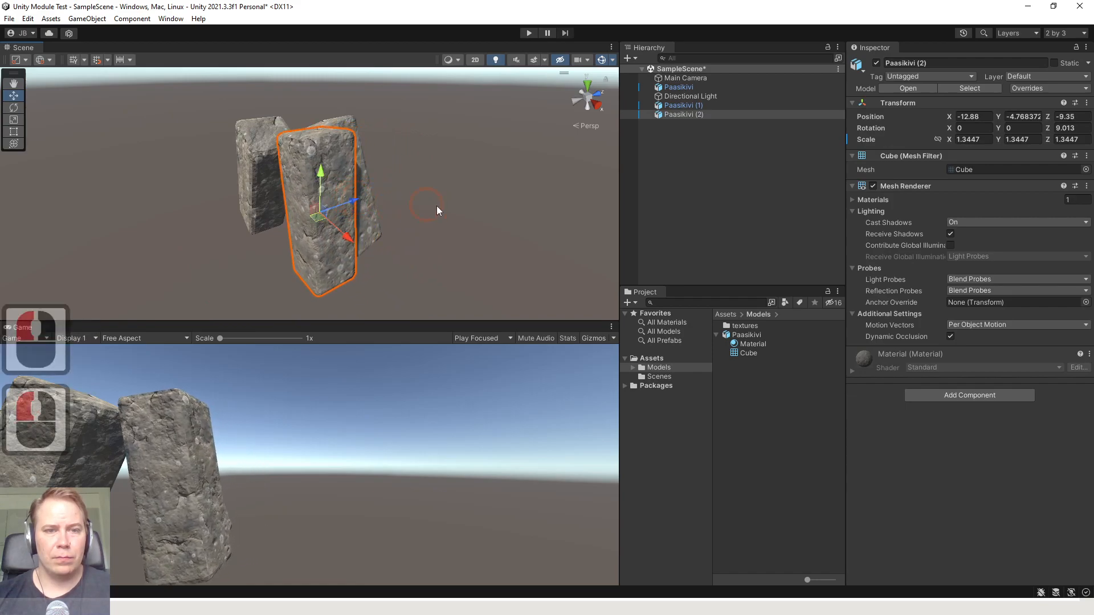
Move the Main Camera along its X axis so the pillar group sits nearer the middle of the game view
left_click(466, 211)
scroll(456, 211, "down", 4)
middle_click_drag(408, 210, 437, 202)
scroll(451, 223, "down", 2)
right_click_drag(453, 225, 371, 231)
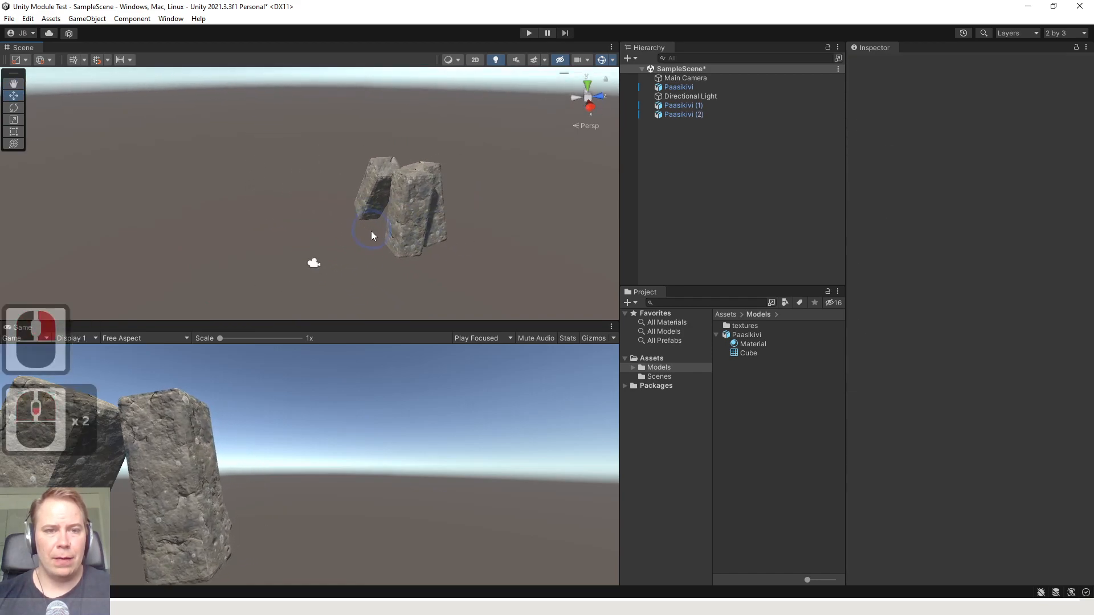
left_click(314, 264)
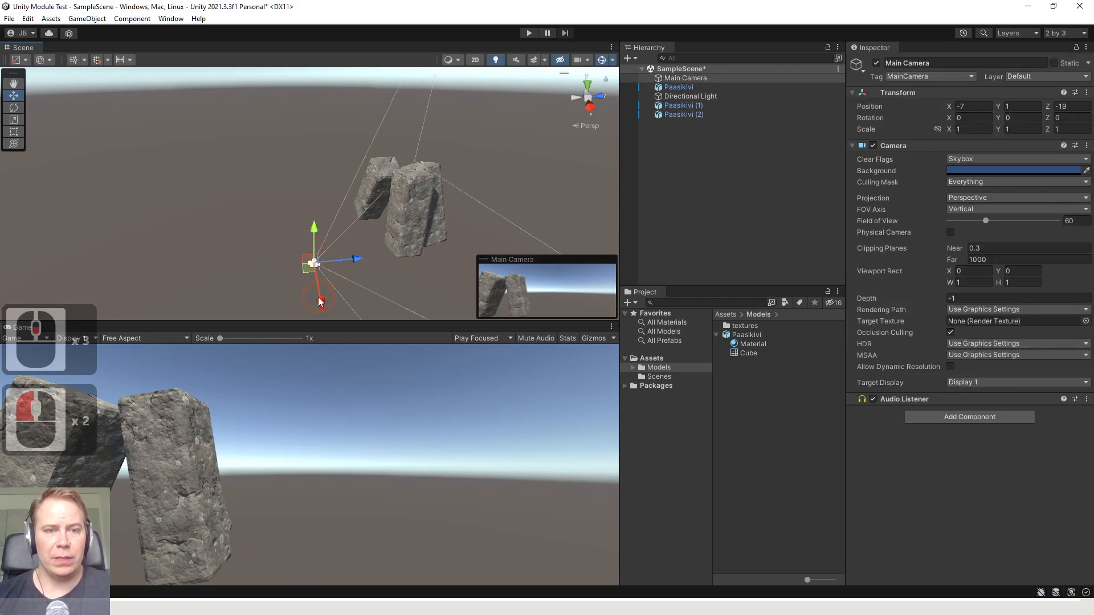
left_click_drag(319, 299, 305, 249)
left_click_drag(347, 220, 317, 215)
left_click_drag(270, 250, 269, 240)
left_click(348, 159)
middle_click_drag(397, 200, 362, 198)
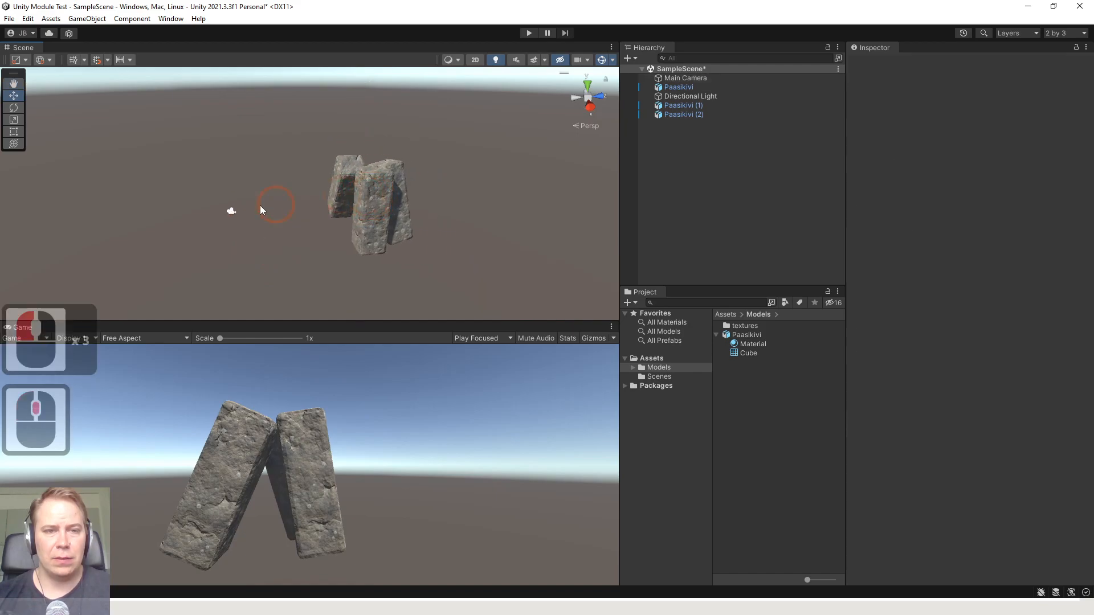
Reposition the Main Camera again to show the pillar group from another viewpoint
left_click(229, 212)
left_click_drag(227, 236, 402, 256)
key("e")
key("w")
left_click(440, 212)
Select all three pillars and move them together along the X axis, bringing Paasikivi (1) to X -22.24
scroll(399, 188, "down", 1)
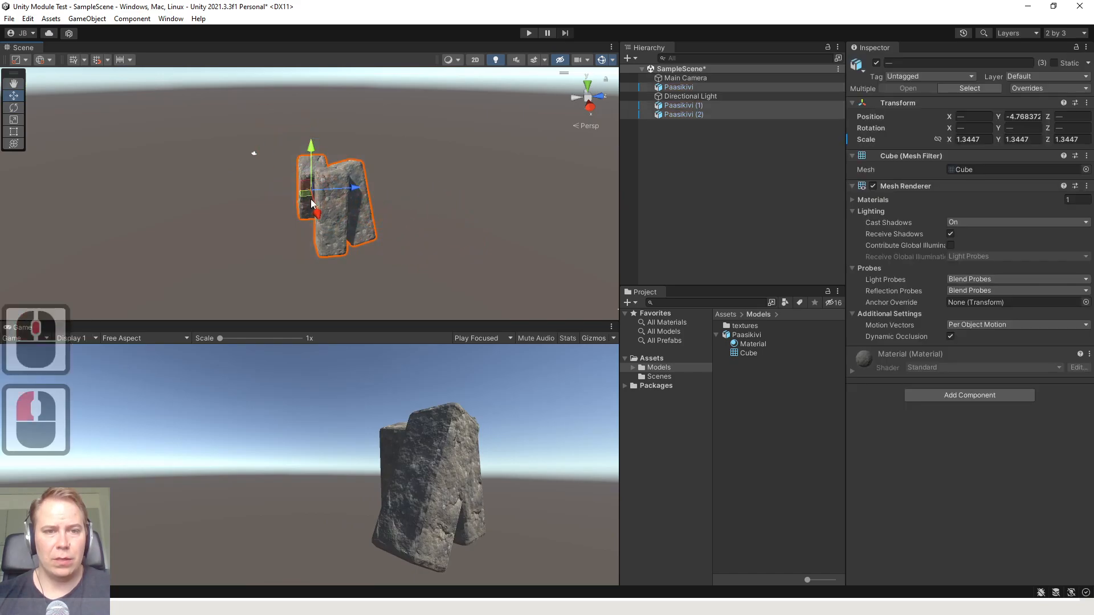
left_click_drag(311, 201, 310, 181)
left_click(419, 193)
middle_click_drag(420, 193, 396, 207)
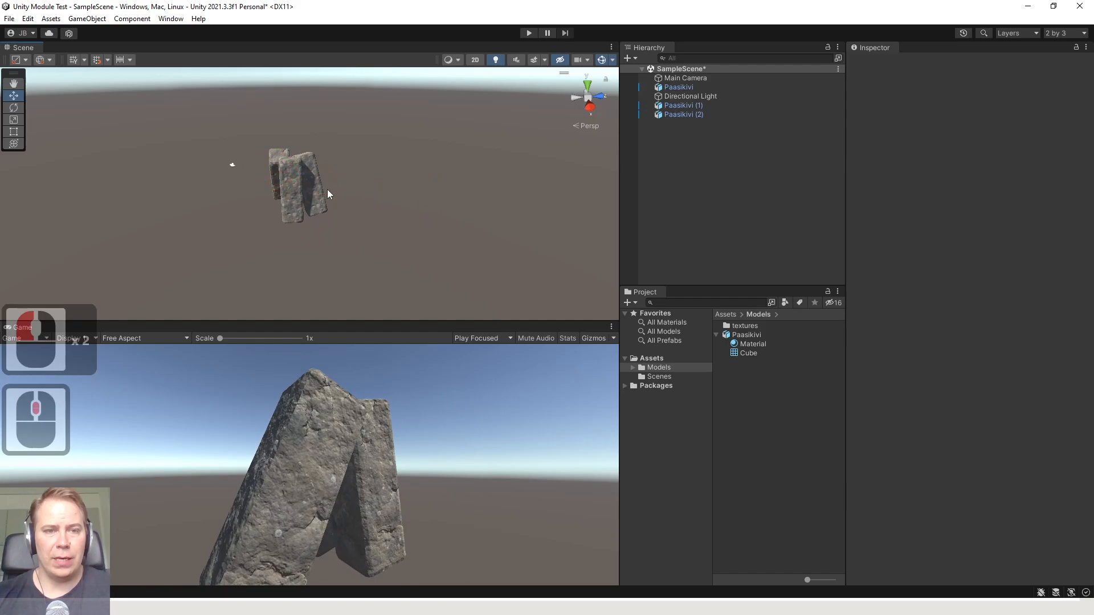
Examine the pillar group up close, run the scene in play mode to preview it, and stop playback
right_click_drag(327, 190, 434, 196)
middle_click_drag(280, 187, 317, 181)
left_click(271, 183)
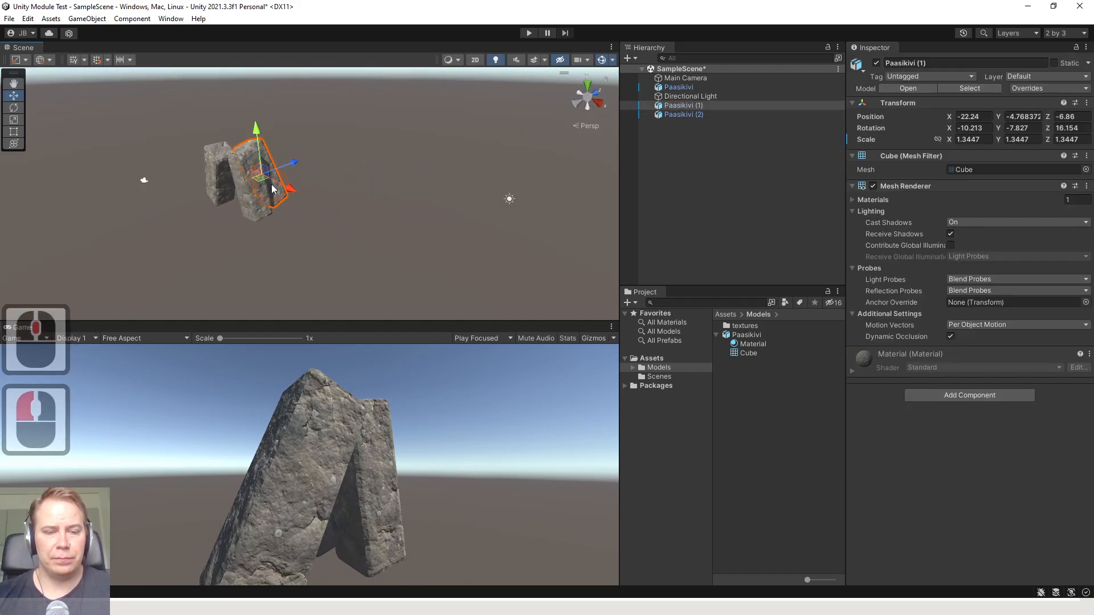
scroll(272, 189, "up", 5)
left_click(415, 197)
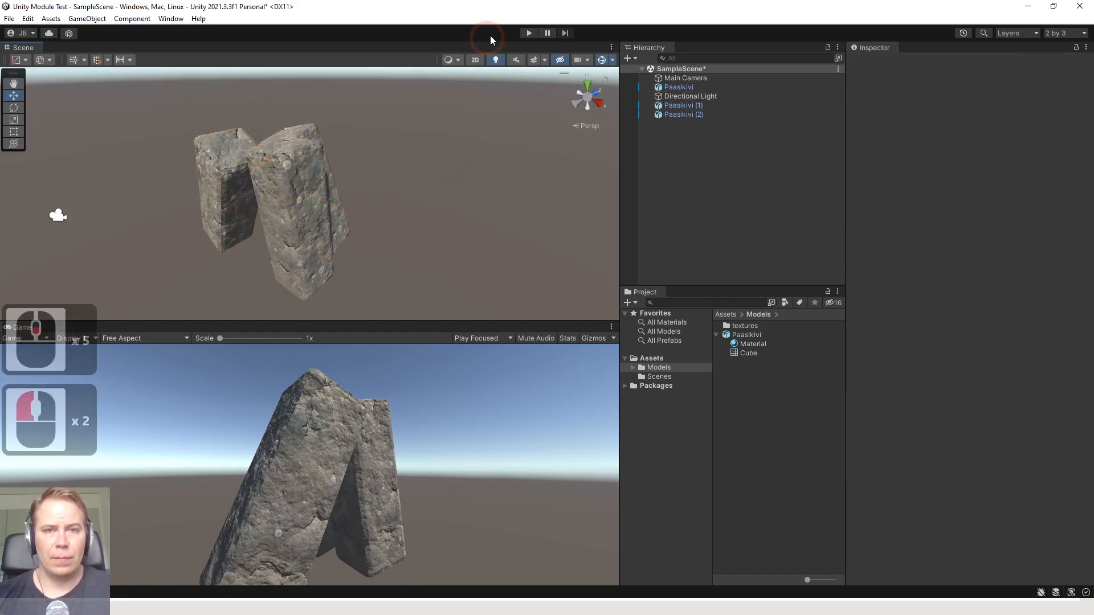
left_click(529, 33)
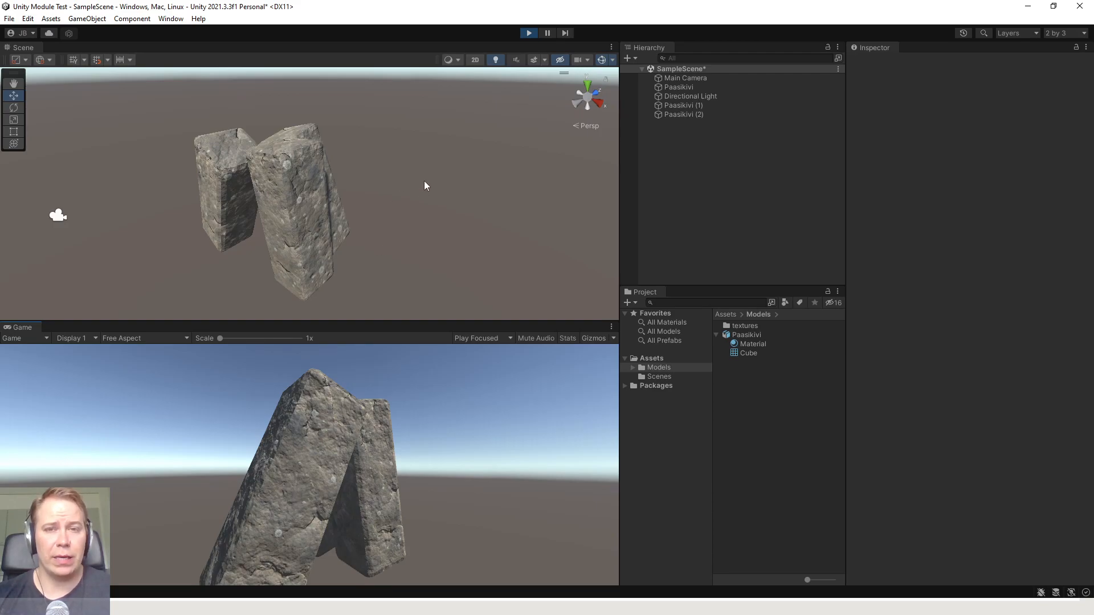
left_click(530, 33)
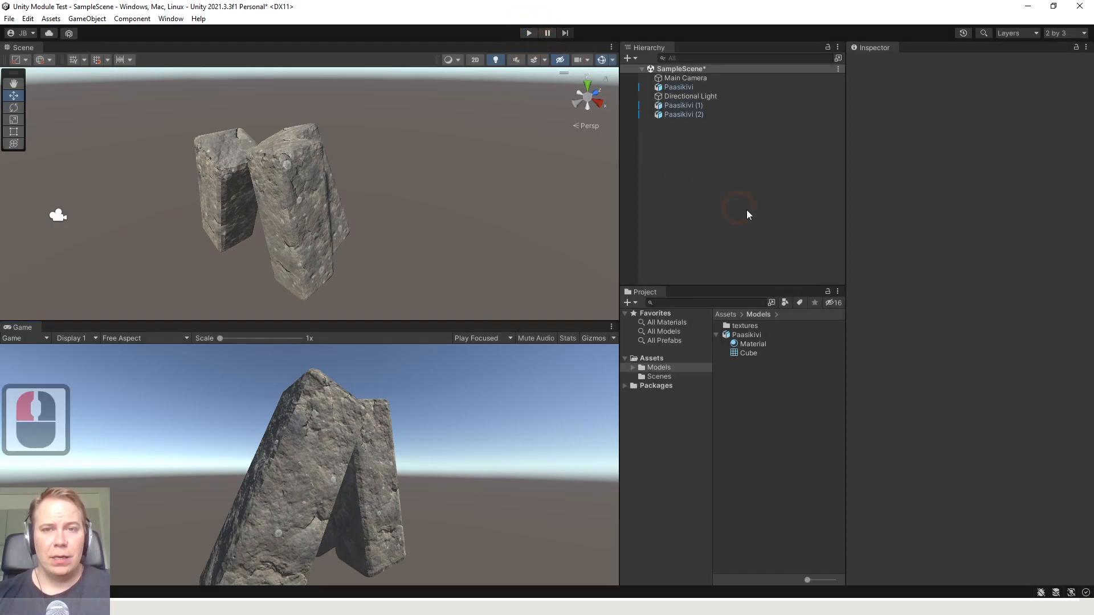
left_click(681, 197)
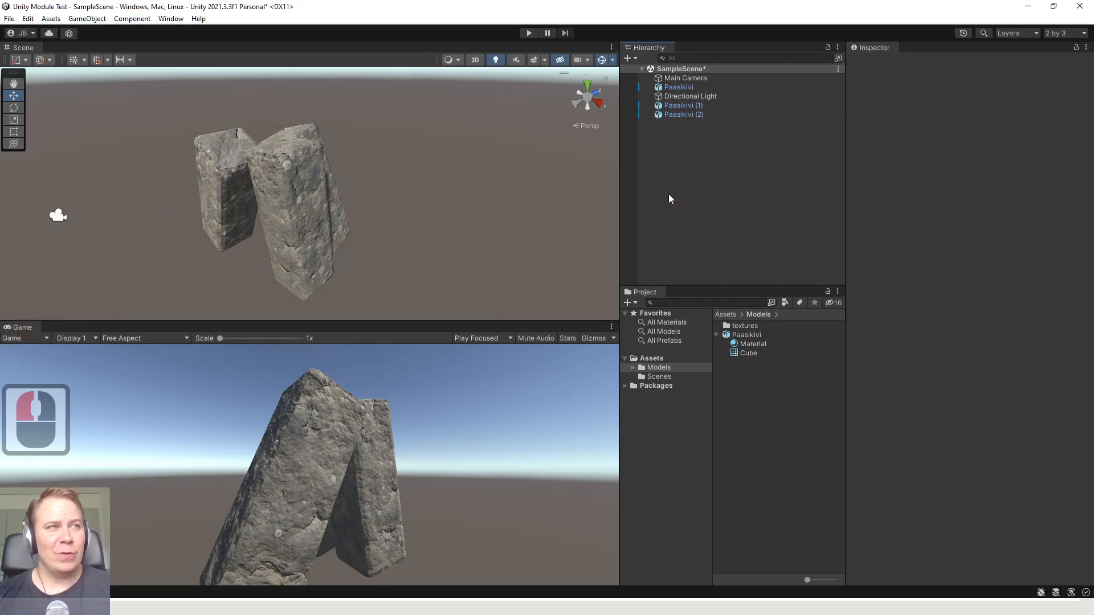